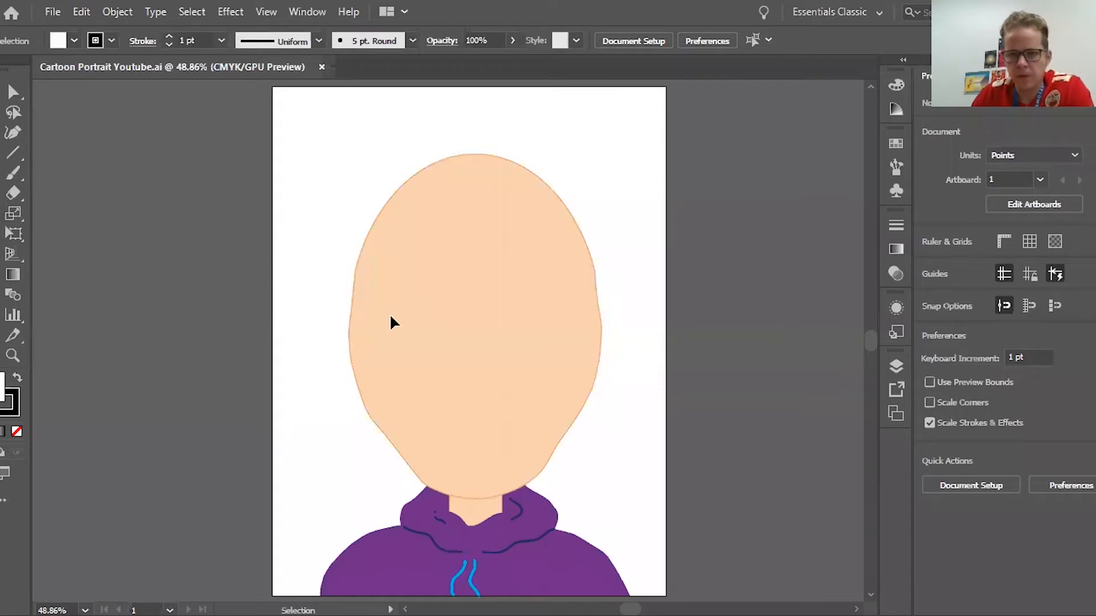
- Draw a black circle about 86 pt across beside the artboard and duplicate it to its right
{"action": "scroll", "coordinate": [239, 341], "scroll_direction": "left", "scroll_amount": 5}
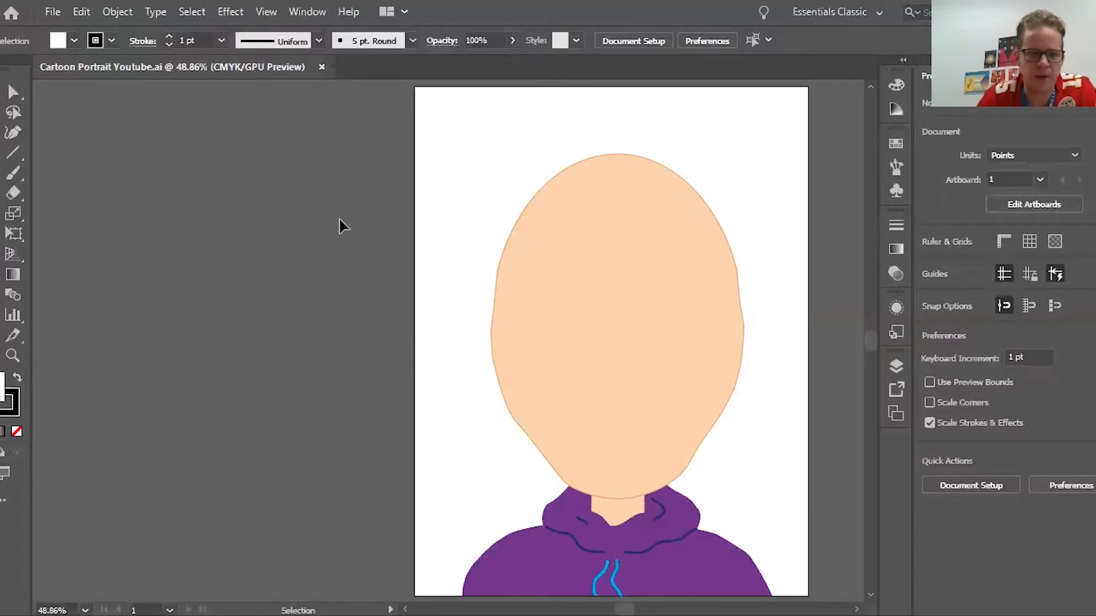
{"action": "left_click", "coordinate": [25, 174]}
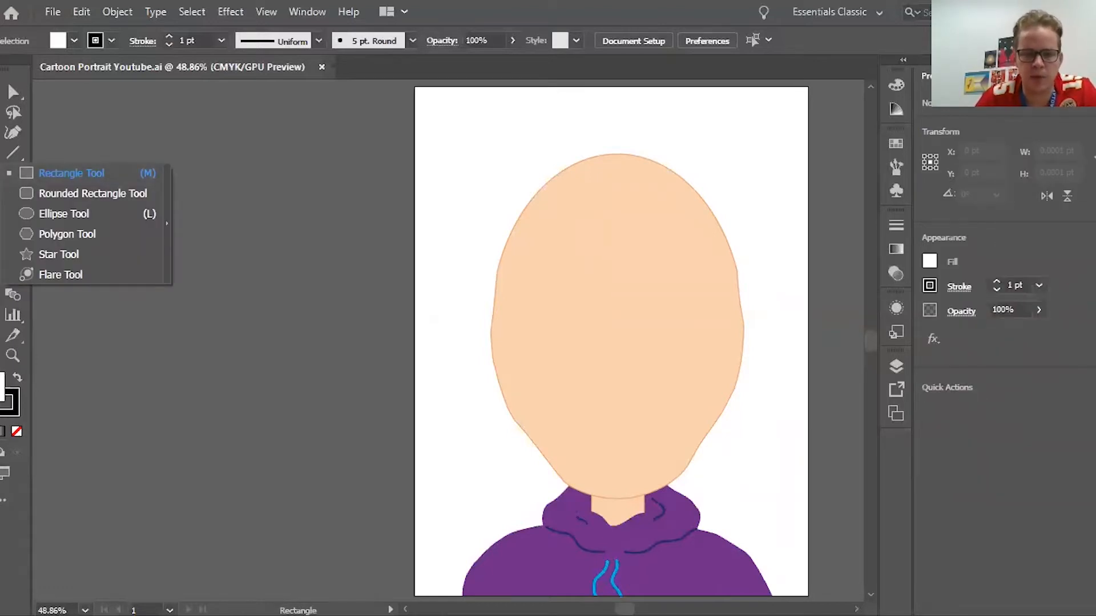
{"action": "left_click", "coordinate": [77, 213]}
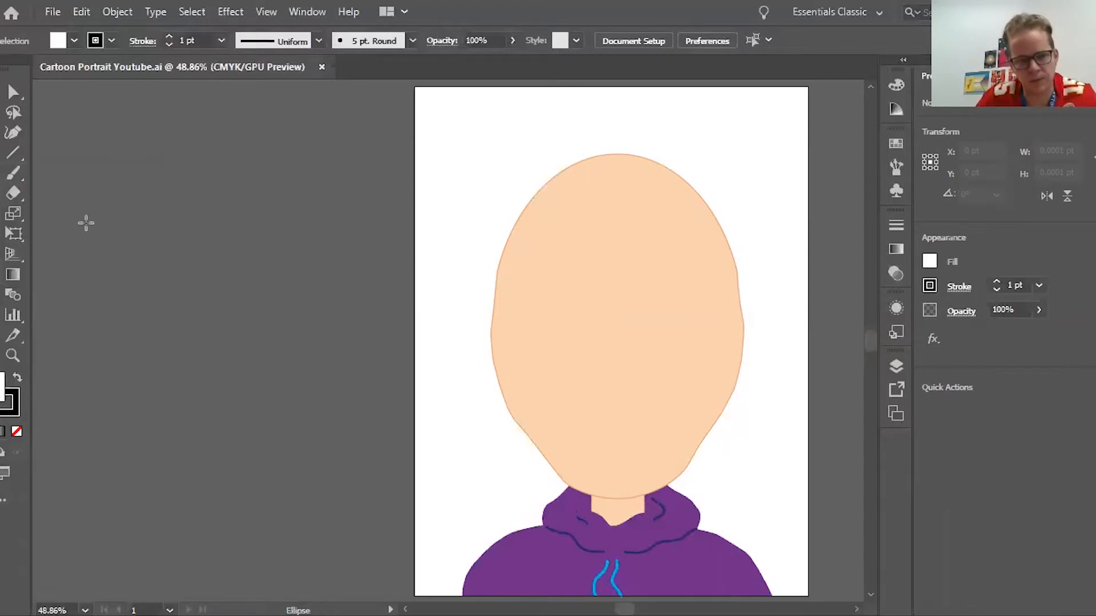
{"action": "left_click_drag", "start_coordinate": [107, 195], "coordinate": [162, 249]}
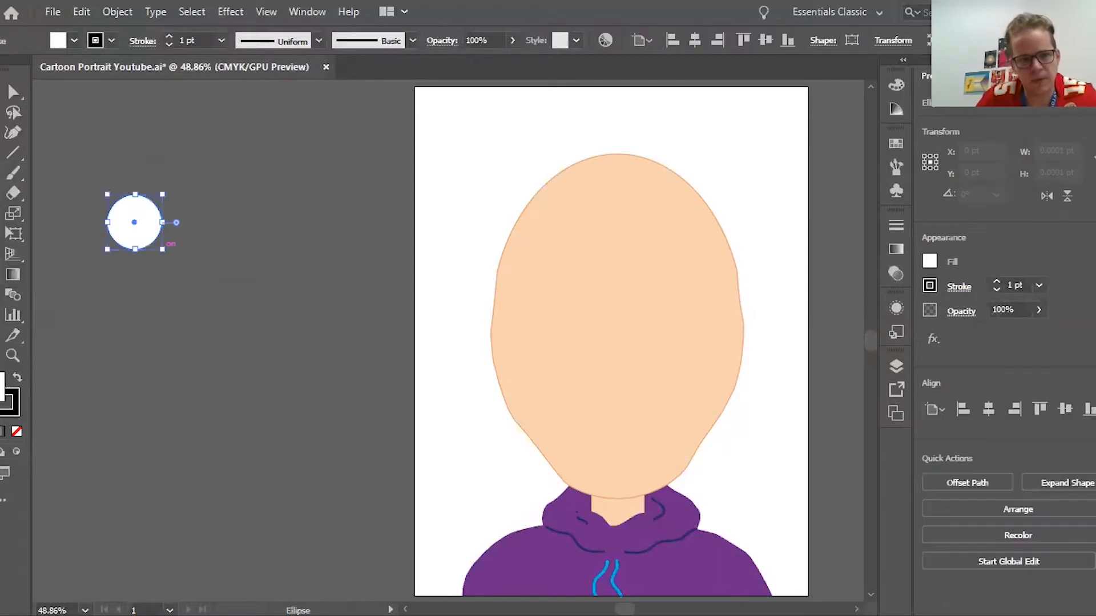
{"action": "left_click", "coordinate": [17, 379]}
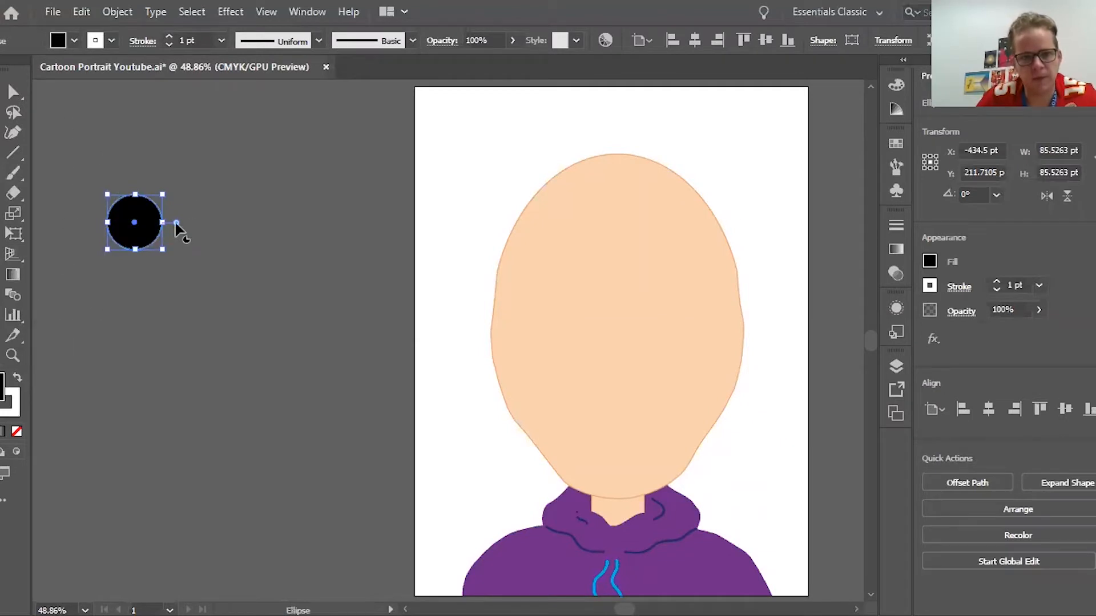
{"action": "left_click", "coordinate": [12, 93]}
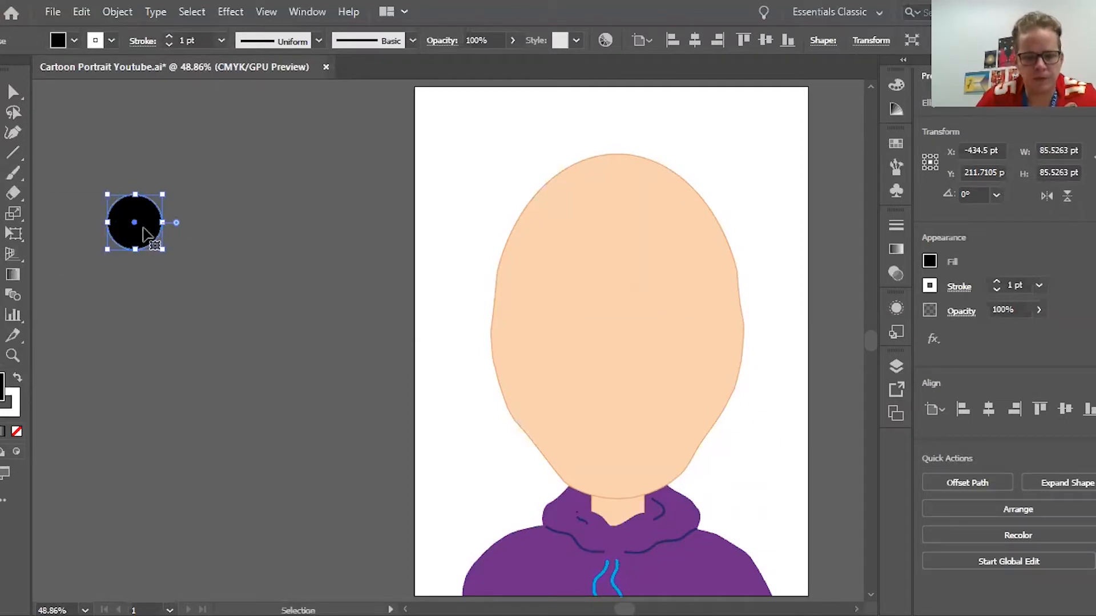
{"action": "left_click_drag", "start_coordinate": [150, 234], "coordinate": [251, 234]}
- Try the two black circles as eyes on the face and move them back beside the artboard
{"action": "left_click_drag", "start_coordinate": [93, 160], "coordinate": [664, 351]}
{"action": "left_click", "coordinate": [54, 542]}
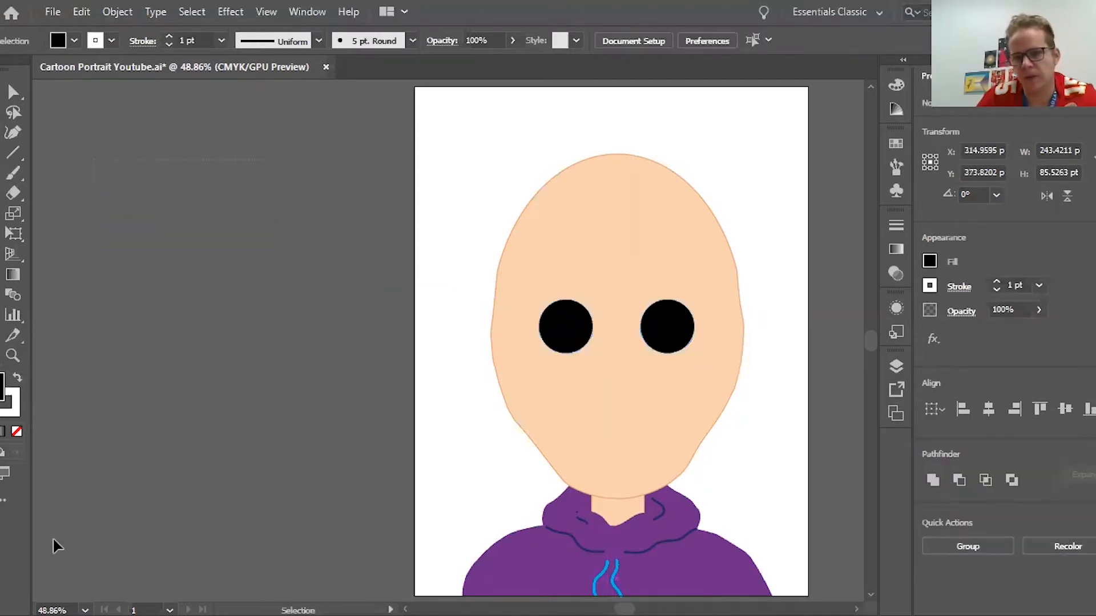
{"action": "left_click", "coordinate": [580, 330]}
{"action": "left_click", "coordinate": [660, 339], "text": "shift"}
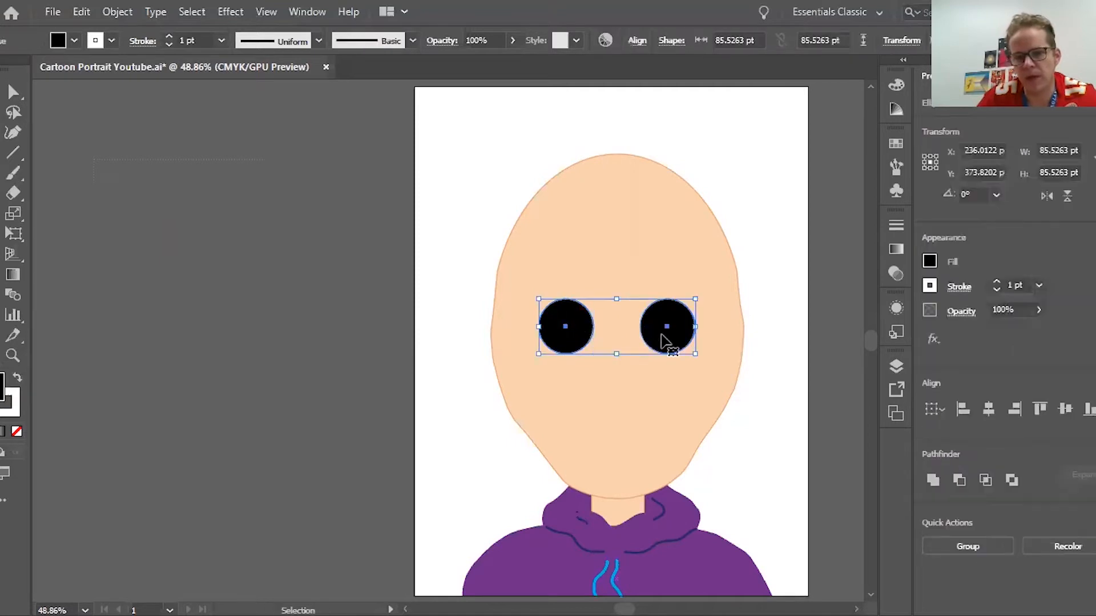
{"action": "left_click_drag", "start_coordinate": [581, 345], "coordinate": [260, 206]}
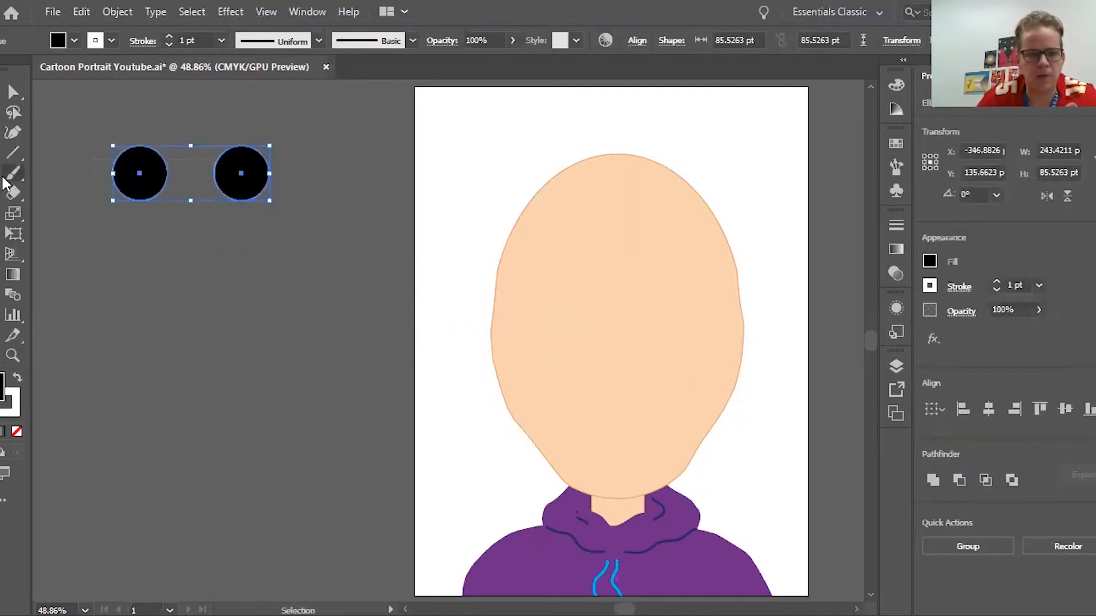
- Draw a white circle about 188 pt across below the black circles and duplicate it to its right
{"action": "left_click", "coordinate": [93, 225]}
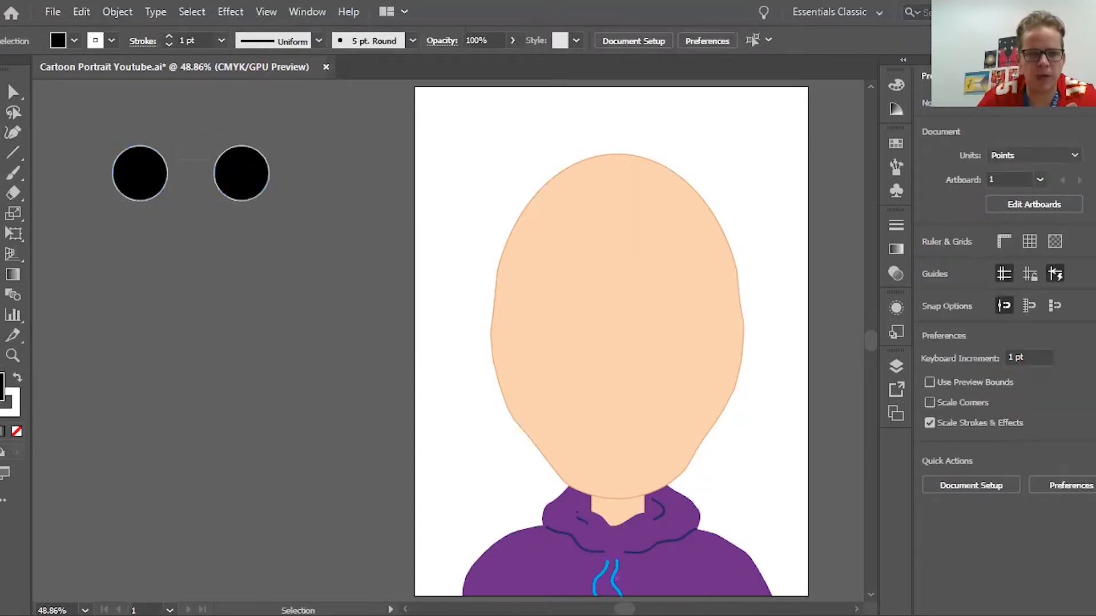
{"action": "key", "text": "l"}
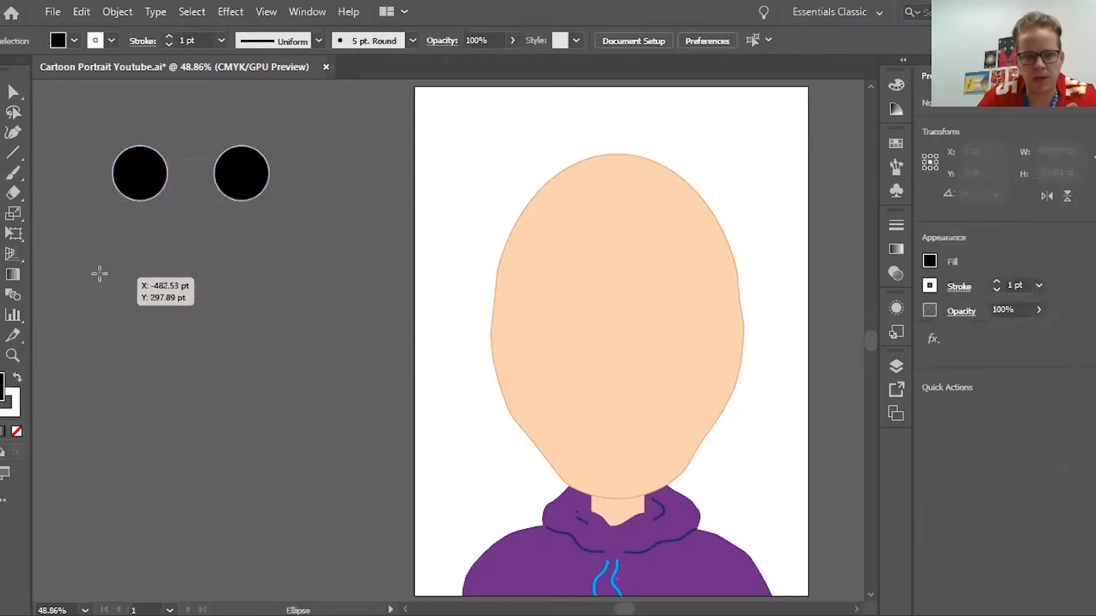
{"action": "left_click_drag", "start_coordinate": [98, 272], "coordinate": [218, 392]}
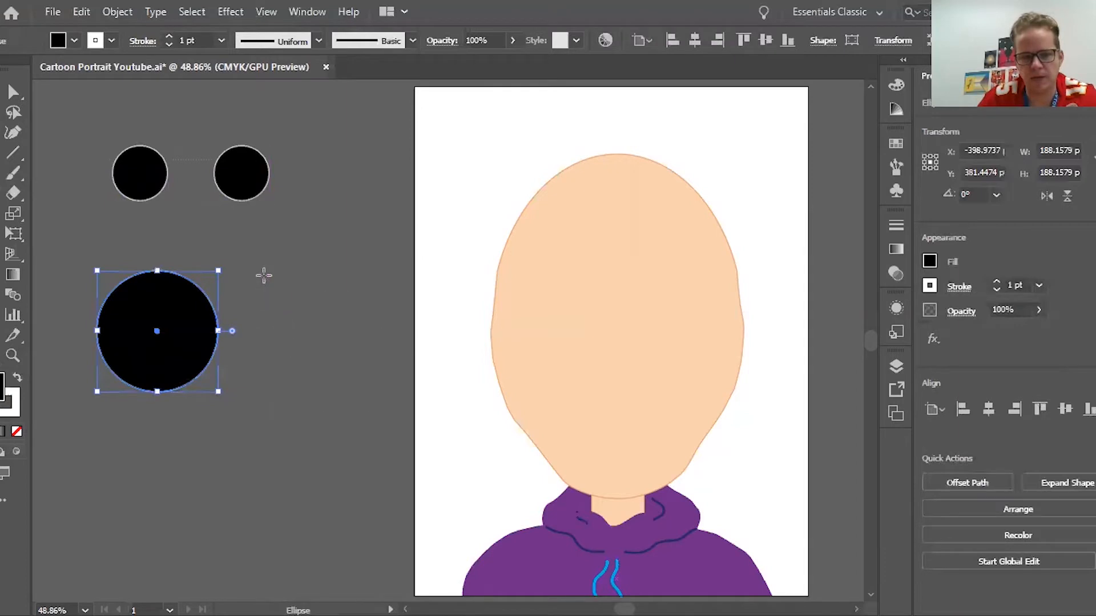
{"action": "left_click", "coordinate": [74, 40]}
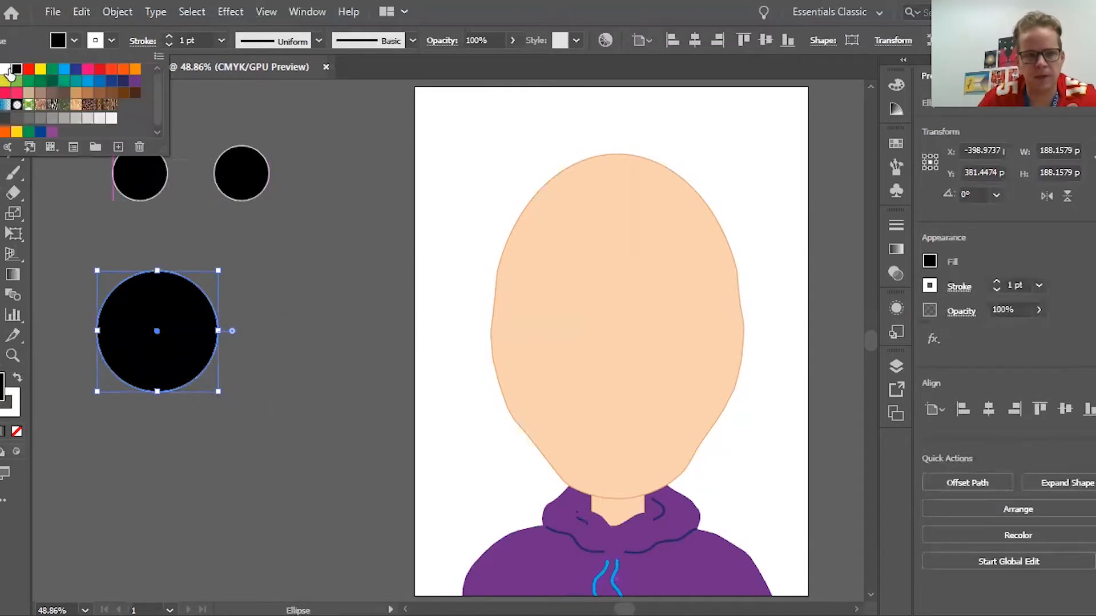
{"action": "left_click", "coordinate": [5, 69]}
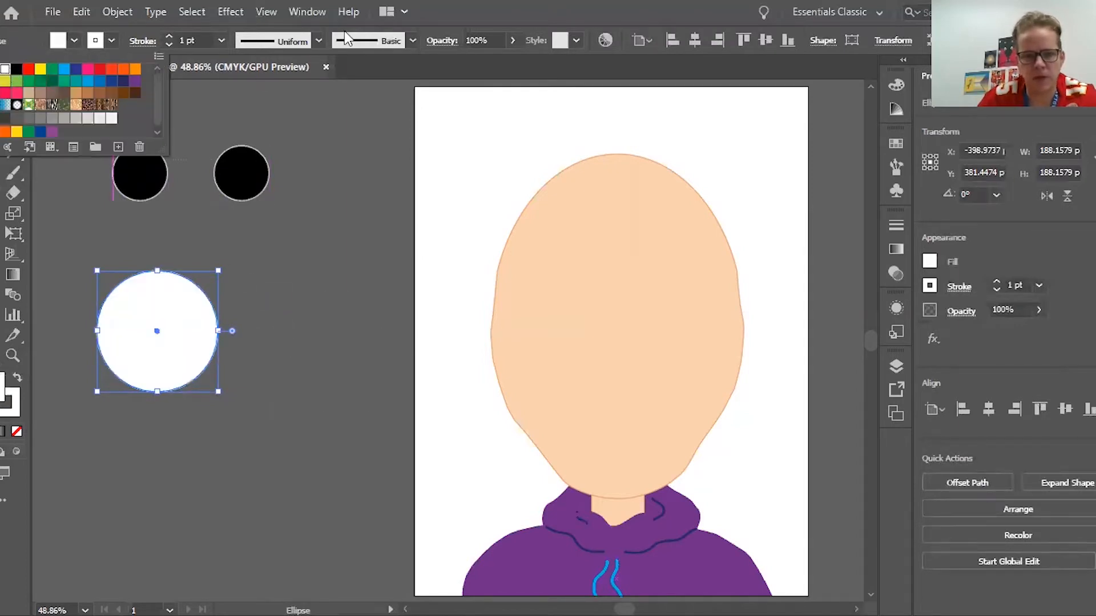
{"action": "left_click", "coordinate": [344, 32]}
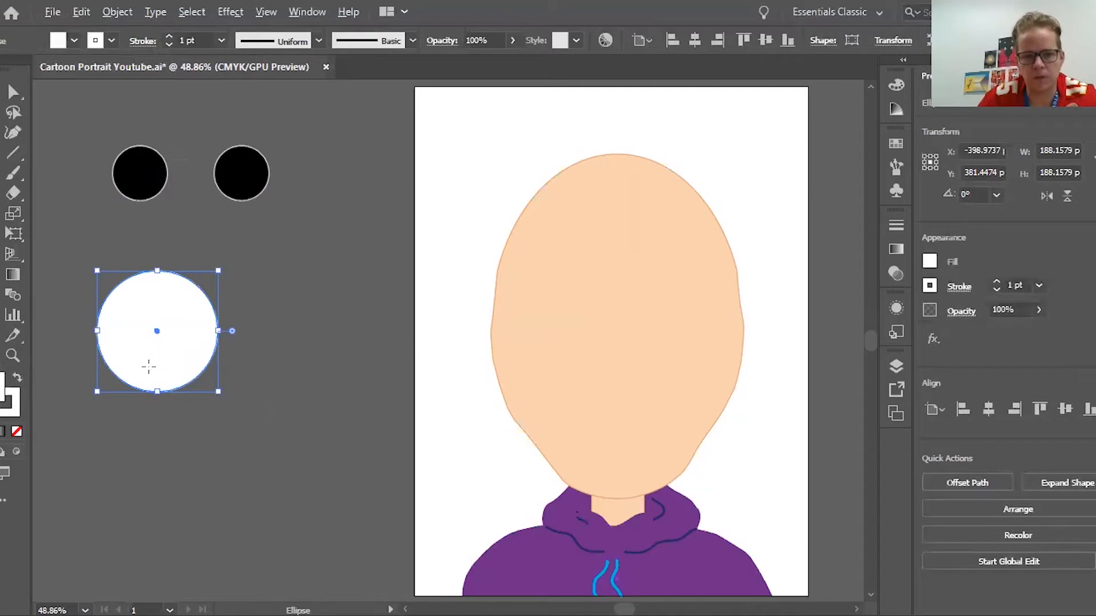
{"action": "left_click", "coordinate": [12, 91]}
{"action": "left_click_drag", "start_coordinate": [152, 366], "coordinate": [321, 367]}
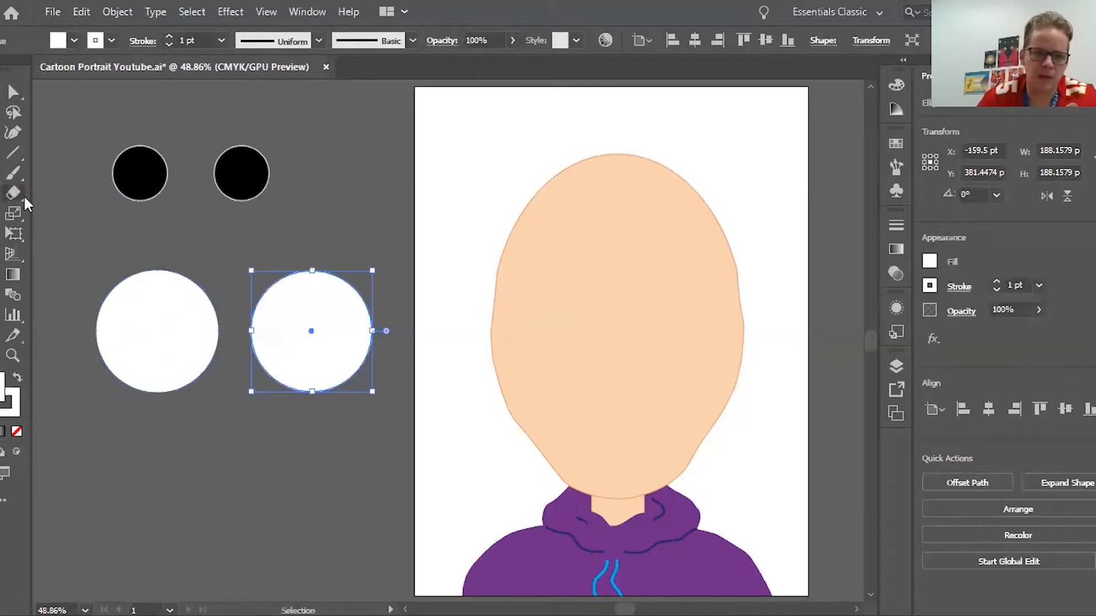
- Place one black circle inside each white circle as pupils, sending the white circles to the back
{"action": "left_click_drag", "start_coordinate": [265, 203], "coordinate": [298, 359]}
{"action": "left_click", "coordinate": [154, 436]}
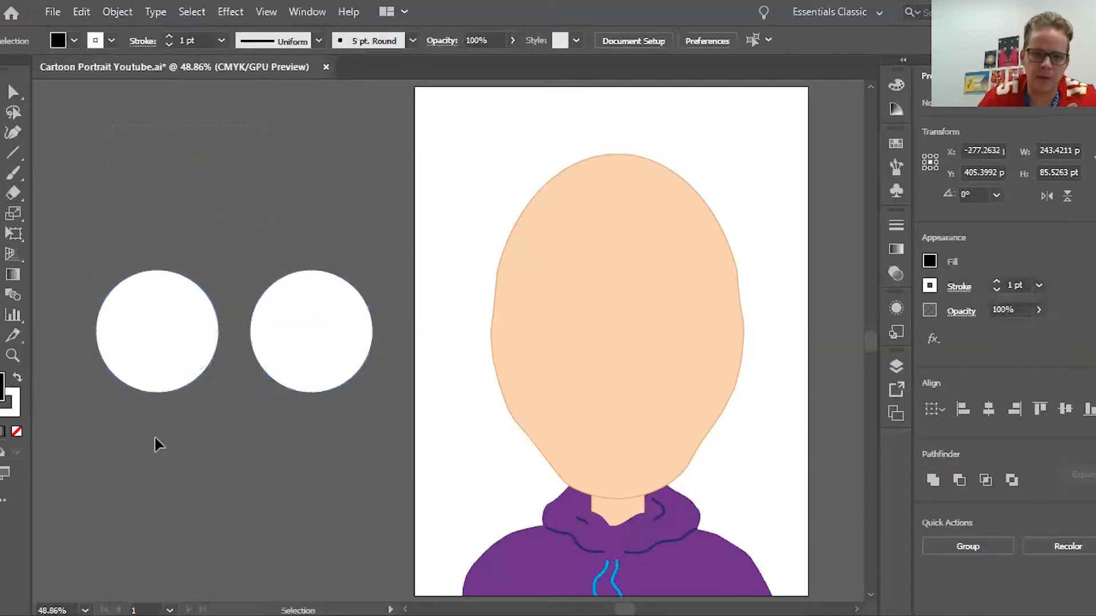
{"action": "left_click", "coordinate": [164, 368]}
{"action": "left_click", "coordinate": [313, 364], "text": "shift"}
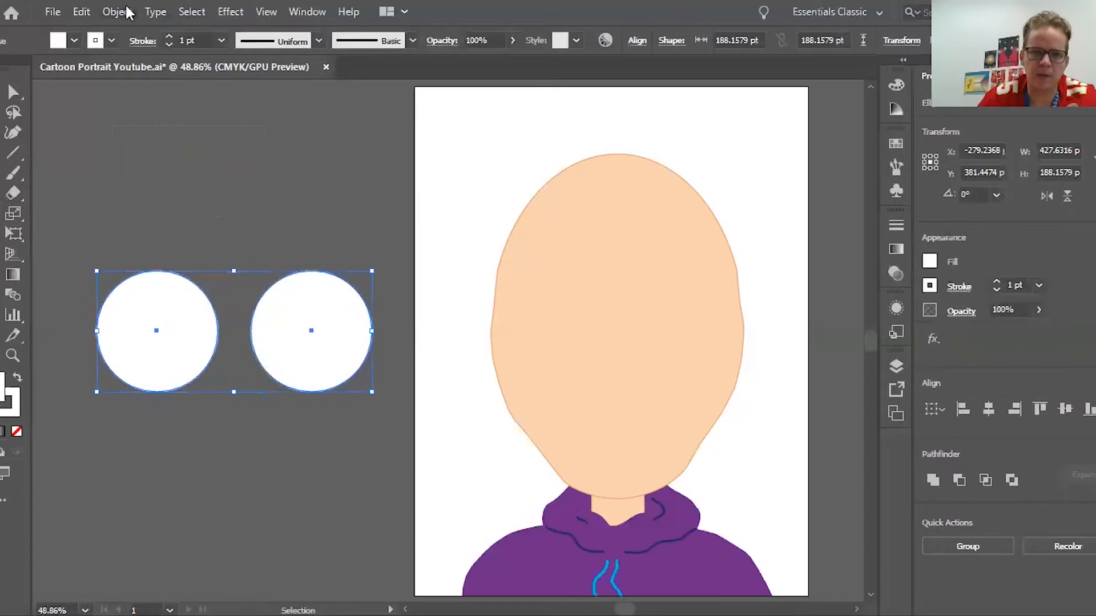
{"action": "left_click", "coordinate": [118, 12]}
{"action": "mouse_move", "coordinate": [227, 48]}
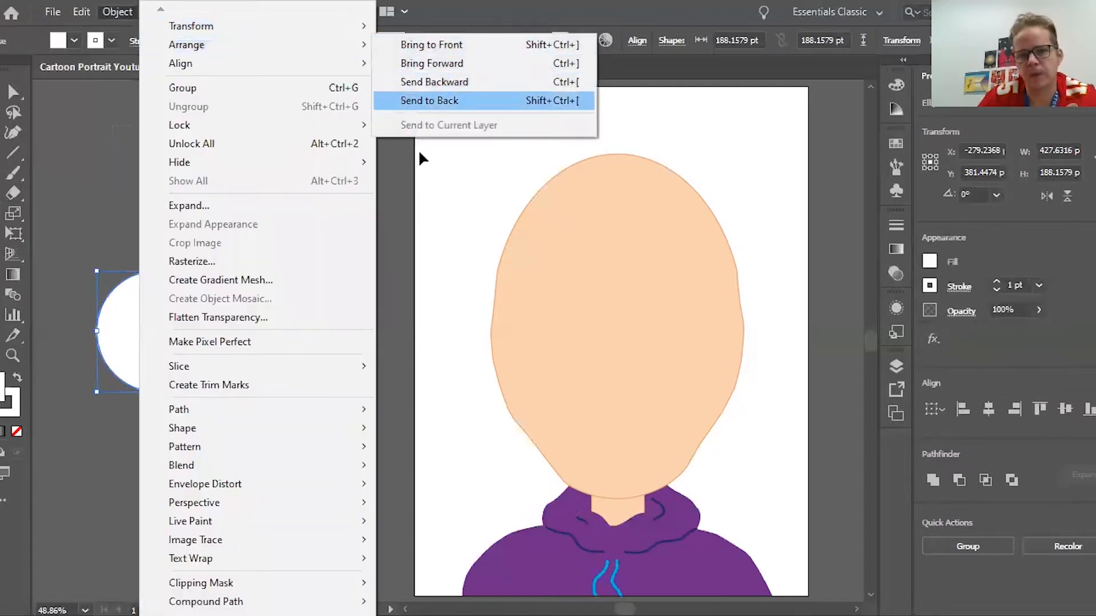
{"action": "left_click", "coordinate": [426, 100]}
{"action": "left_click_drag", "start_coordinate": [171, 373], "coordinate": [145, 356]}
{"action": "left_click_drag", "start_coordinate": [289, 372], "coordinate": [327, 350]}
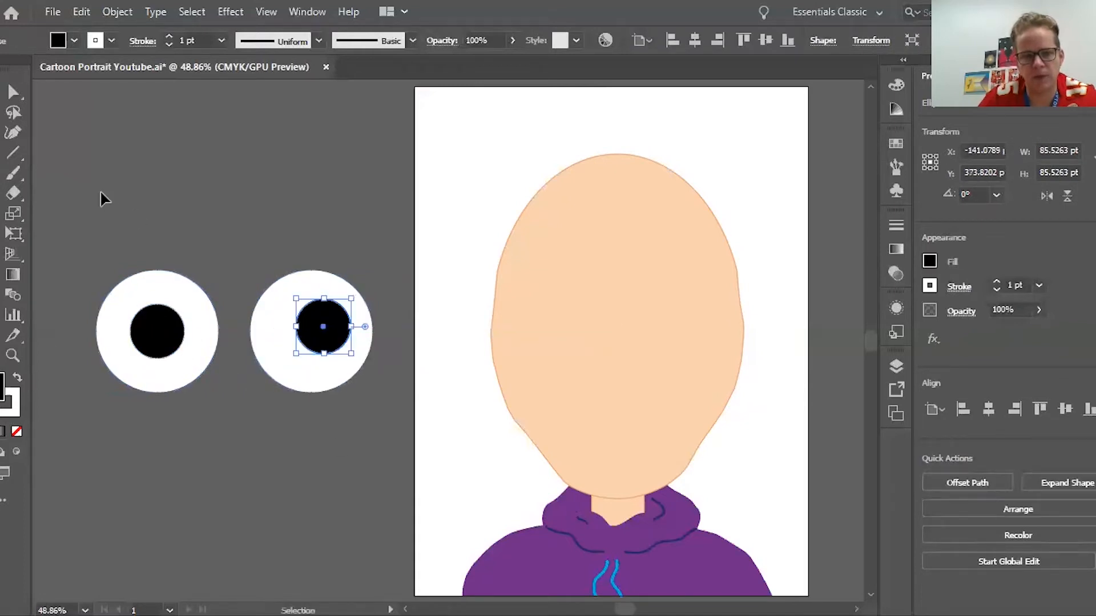
- Move both eyes onto the face, scaled down to about 293 pt overall width, and bring them to the front
{"action": "left_click_drag", "start_coordinate": [100, 189], "coordinate": [368, 442]}
{"action": "left_click_drag", "start_coordinate": [325, 384], "coordinate": [697, 352]}
{"action": "left_click_drag", "start_coordinate": [755, 257], "coordinate": [667, 295]}
{"action": "left_click", "coordinate": [120, 11]}
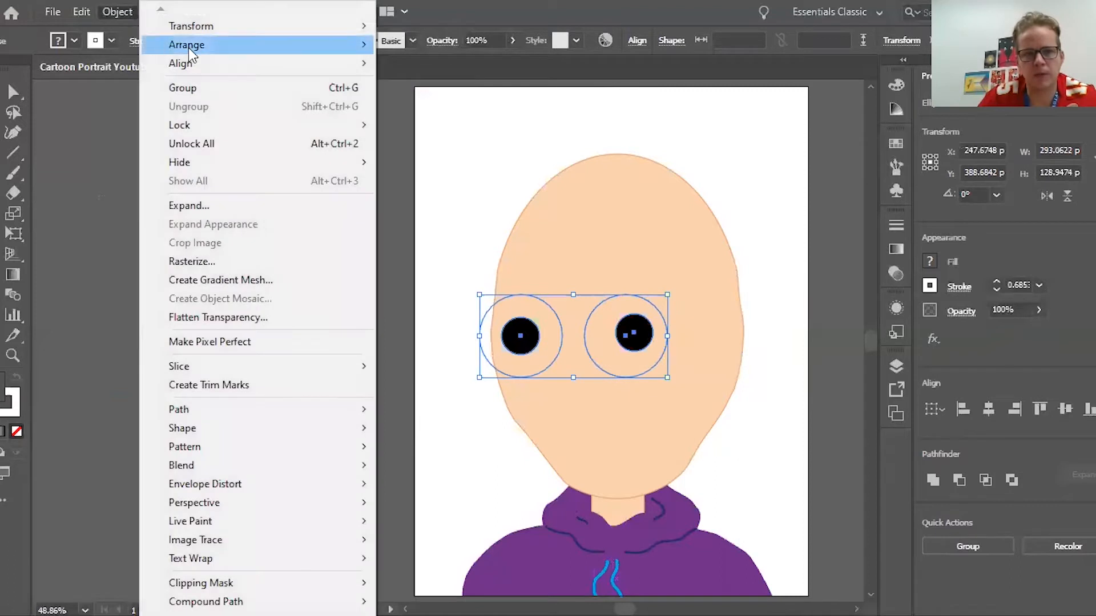
{"action": "mouse_move", "coordinate": [182, 45]}
{"action": "left_click", "coordinate": [420, 46]}
- Move the resized eyes off the face to the empty area beside the artboard
{"action": "left_click_drag", "start_coordinate": [618, 352], "coordinate": [252, 272]}
{"action": "left_click", "coordinate": [404, 376]}
{"action": "left_click", "coordinate": [467, 347]}
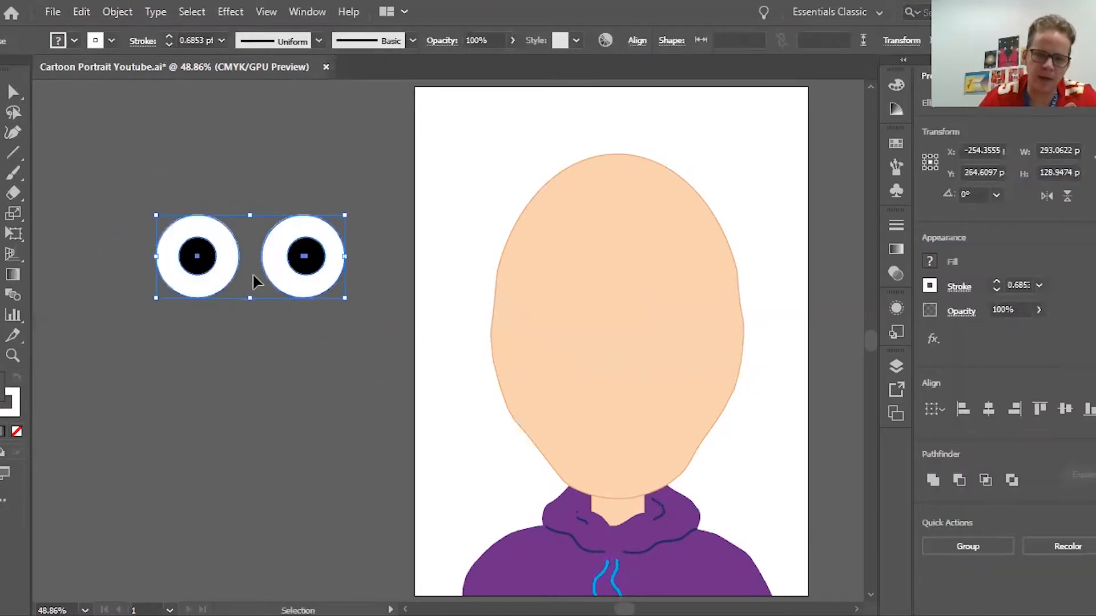
- Draw a white highlight ellipse about 33 by 38 pt over the upper-right edge of the left pupil
{"action": "key", "text": "ctrl+1"}
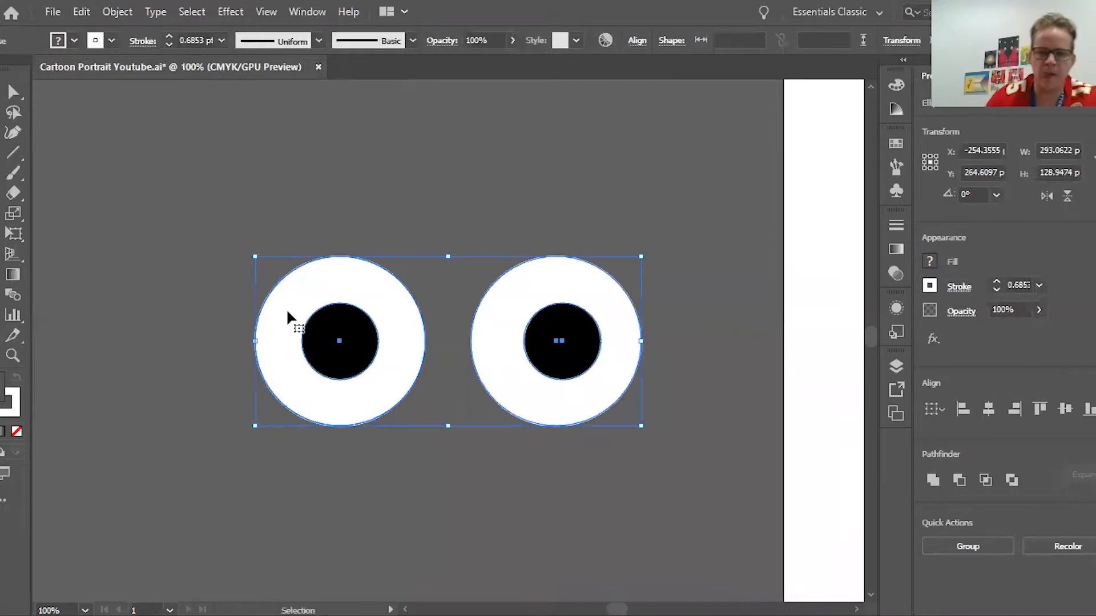
{"action": "left_click", "coordinate": [172, 209]}
{"action": "key", "text": "l"}
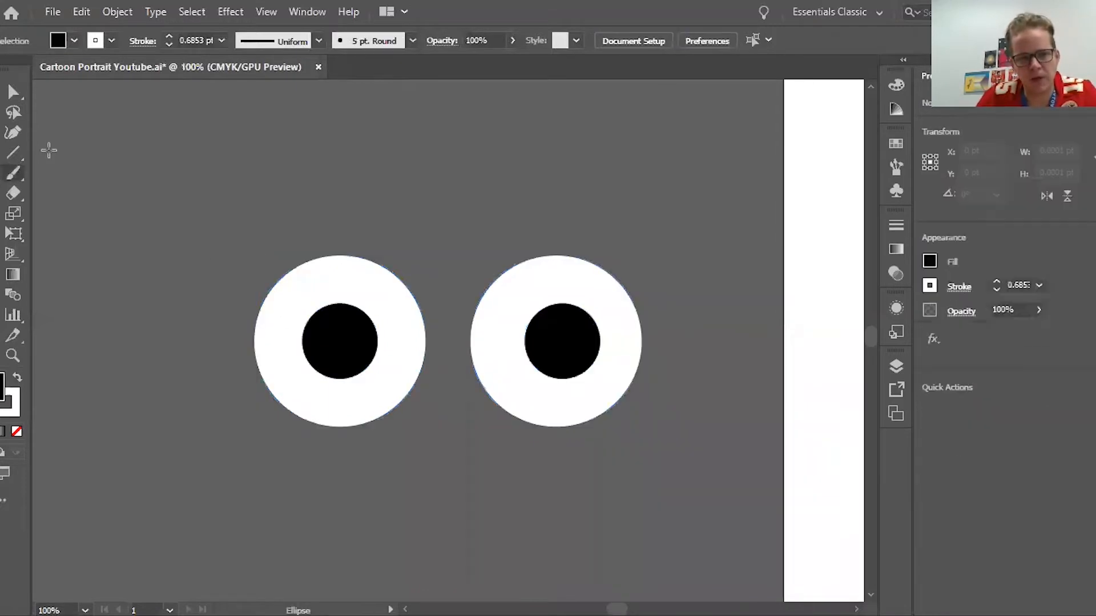
{"action": "left_click_drag", "start_coordinate": [344, 284], "coordinate": [389, 335]}
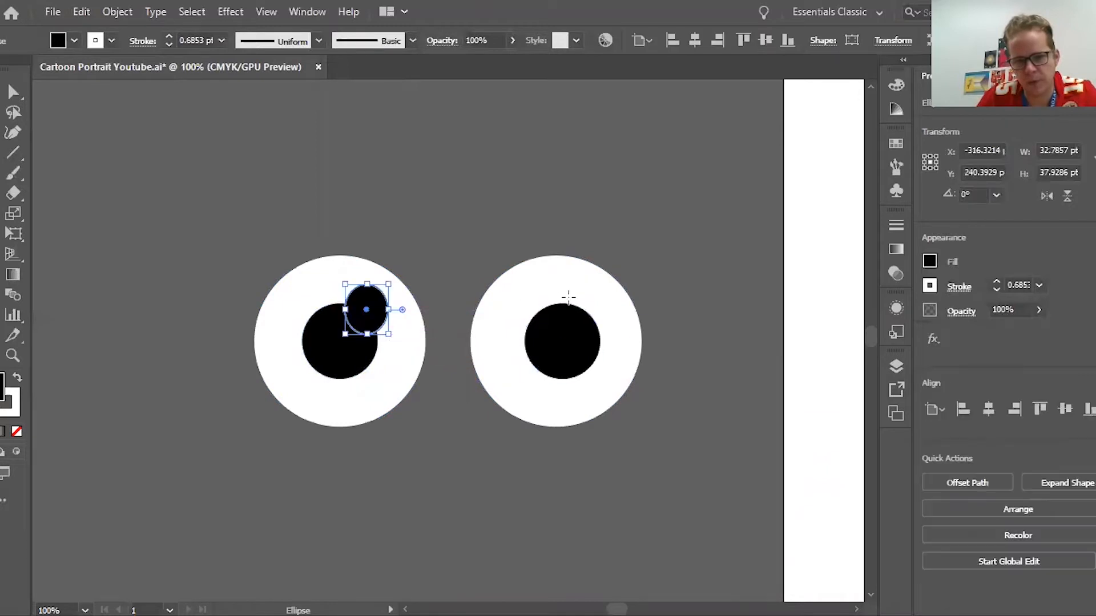
{"action": "left_click", "coordinate": [77, 40]}
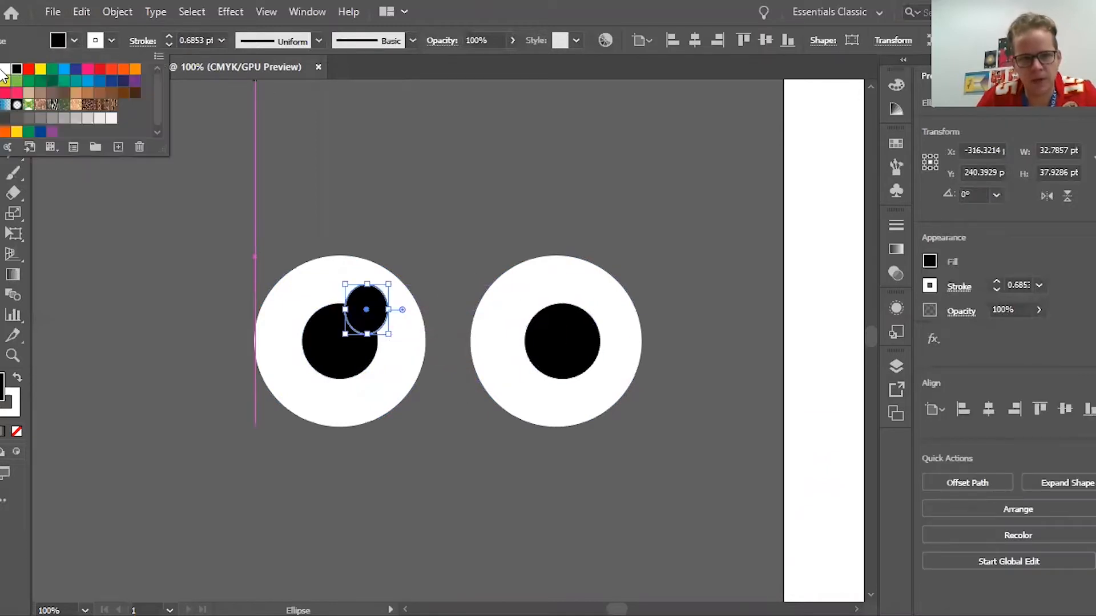
{"action": "left_click", "coordinate": [6, 69]}
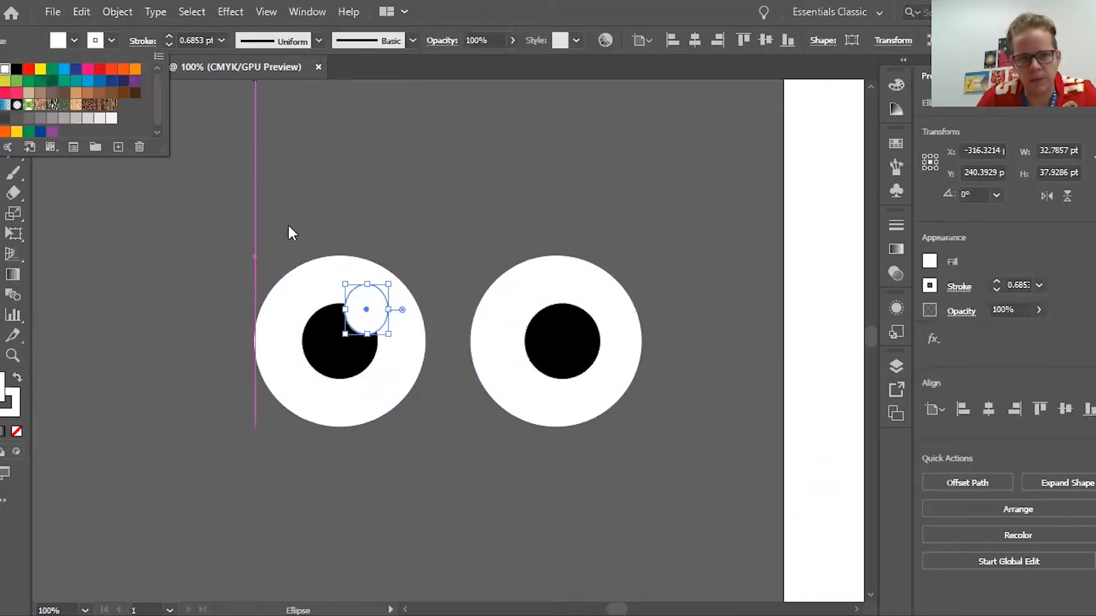
{"action": "key", "text": "Escape"}
- Duplicate the white highlight onto the same spot of the right pupil
{"action": "key", "text": "v"}
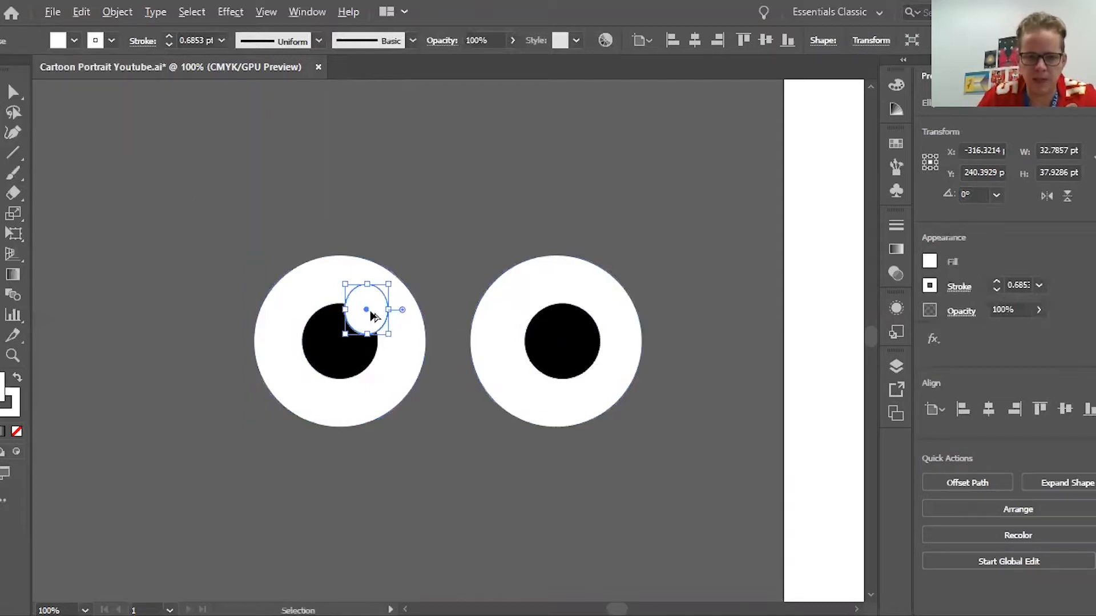
{"action": "left_click_drag", "start_coordinate": [371, 320], "coordinate": [598, 328]}
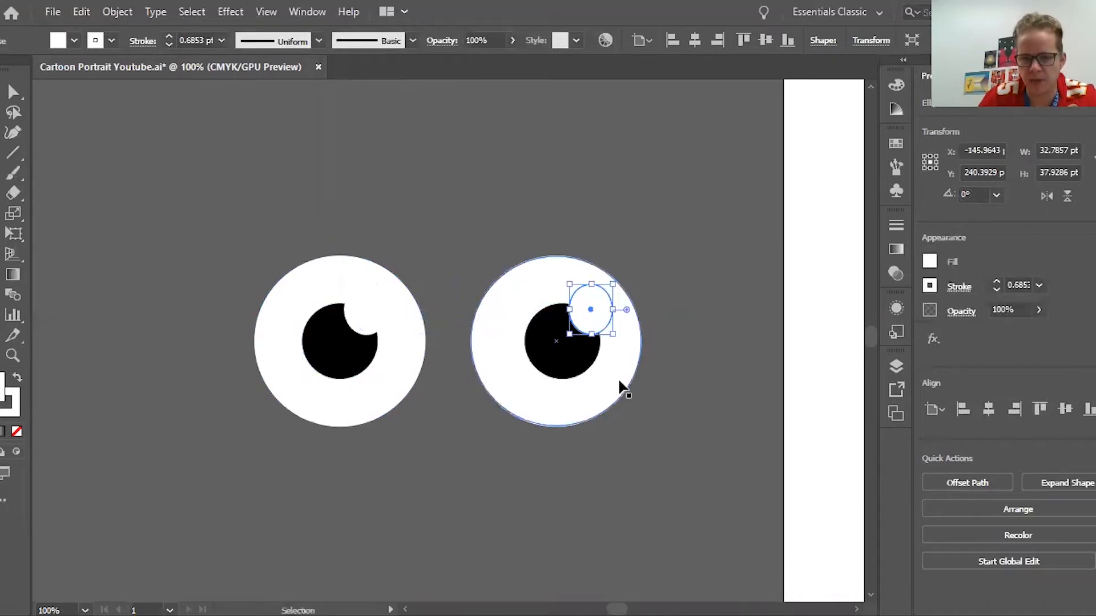
{"action": "left_click", "coordinate": [437, 374]}
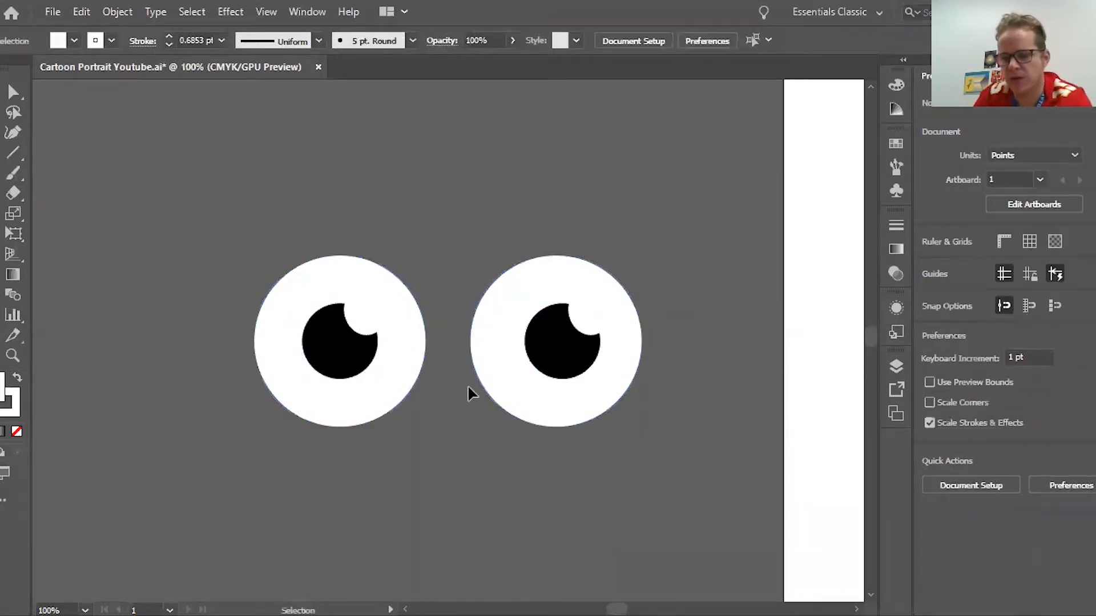
- Move both finished eyes with their pupils and highlights onto the middle of the face
{"action": "key", "text": "ctrl+minus"}
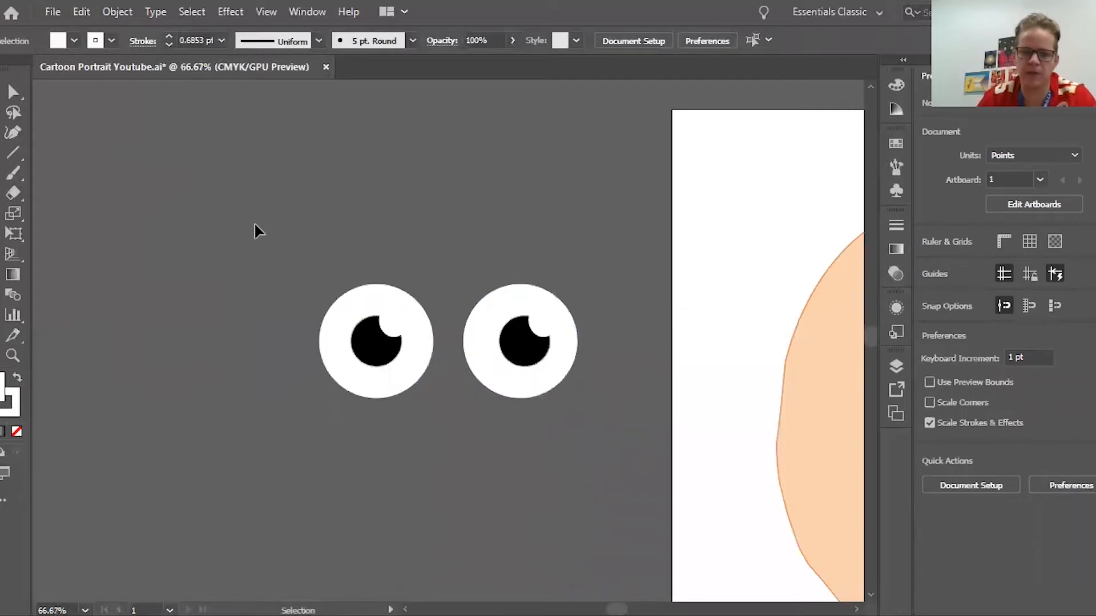
{"action": "scroll", "coordinate": [251, 240], "scroll_direction": "right", "scroll_amount": 5}
{"action": "scroll", "coordinate": [255, 241], "scroll_direction": "left", "scroll_amount": 4}
{"action": "scroll", "coordinate": [228, 234], "scroll_direction": "right", "scroll_amount": 1}
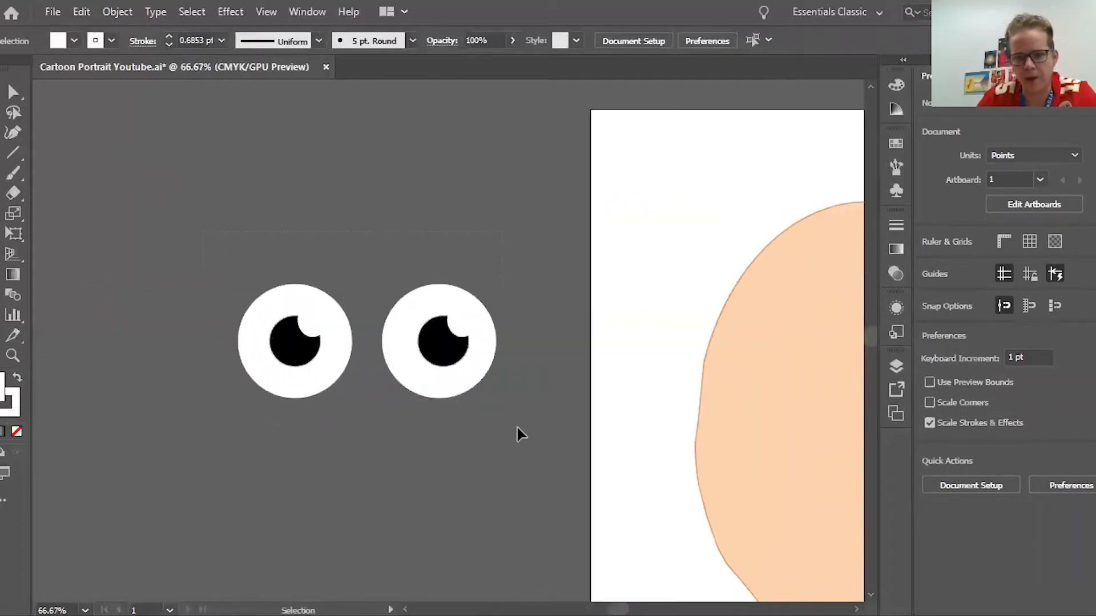
{"action": "key", "text": "ctrl+a"}
{"action": "scroll", "coordinate": [477, 398], "scroll_direction": "right", "scroll_amount": 5}
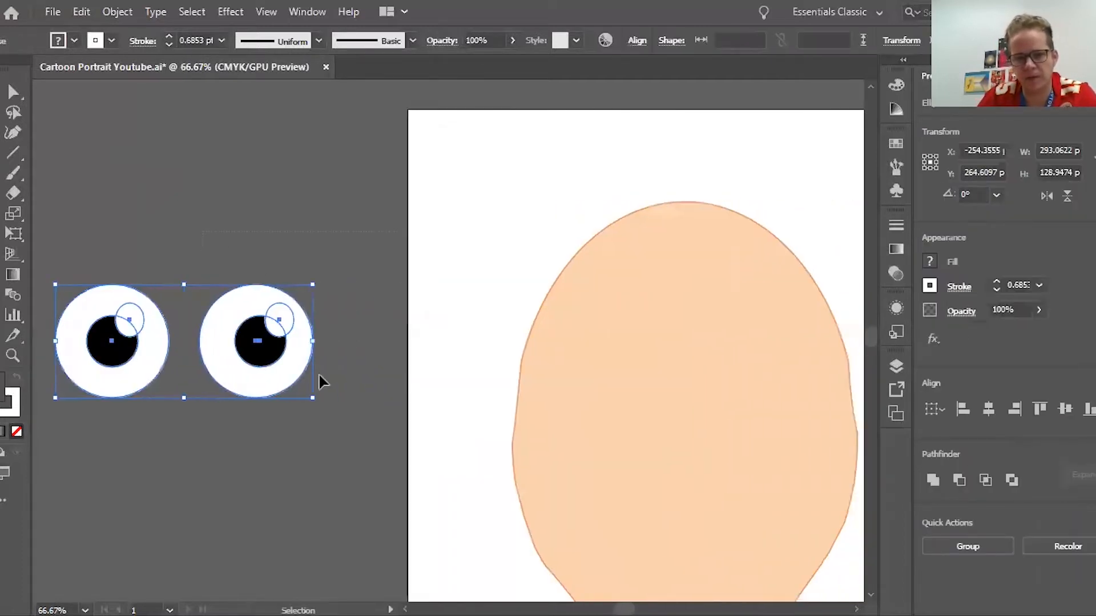
{"action": "left_click_drag", "start_coordinate": [258, 379], "coordinate": [759, 449]}
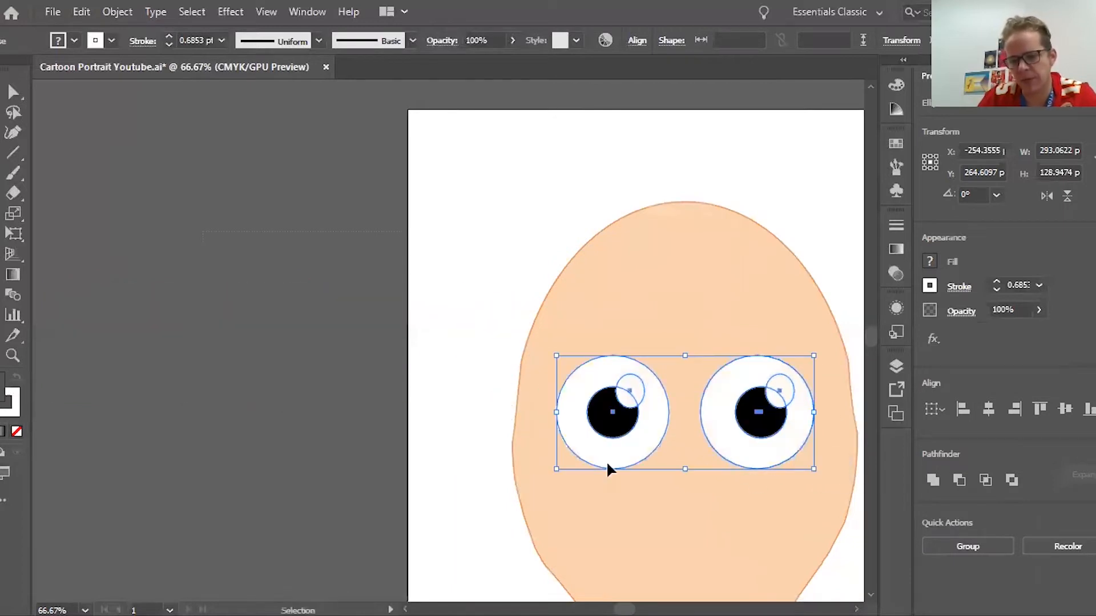
{"action": "left_click", "coordinate": [339, 347]}
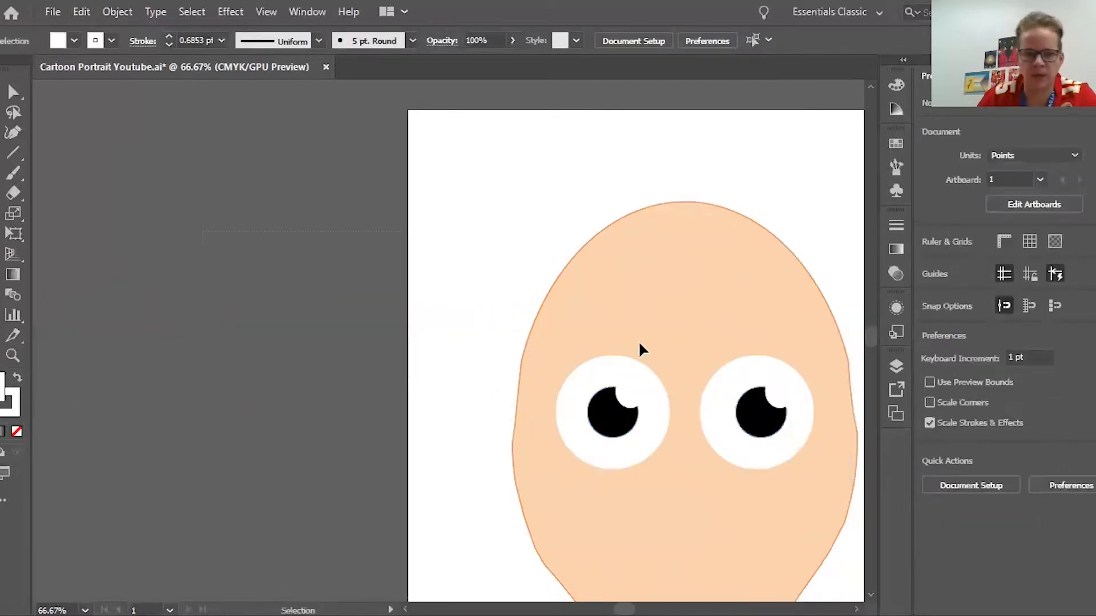
- Stretch both eyes to about 306 pt tall beside the artboard and erase their lower part along a straight horizontal edge
{"action": "left_click_drag", "start_coordinate": [826, 488], "coordinate": [822, 482]}
{"action": "left_click_drag", "start_coordinate": [737, 456], "coordinate": [245, 464]}
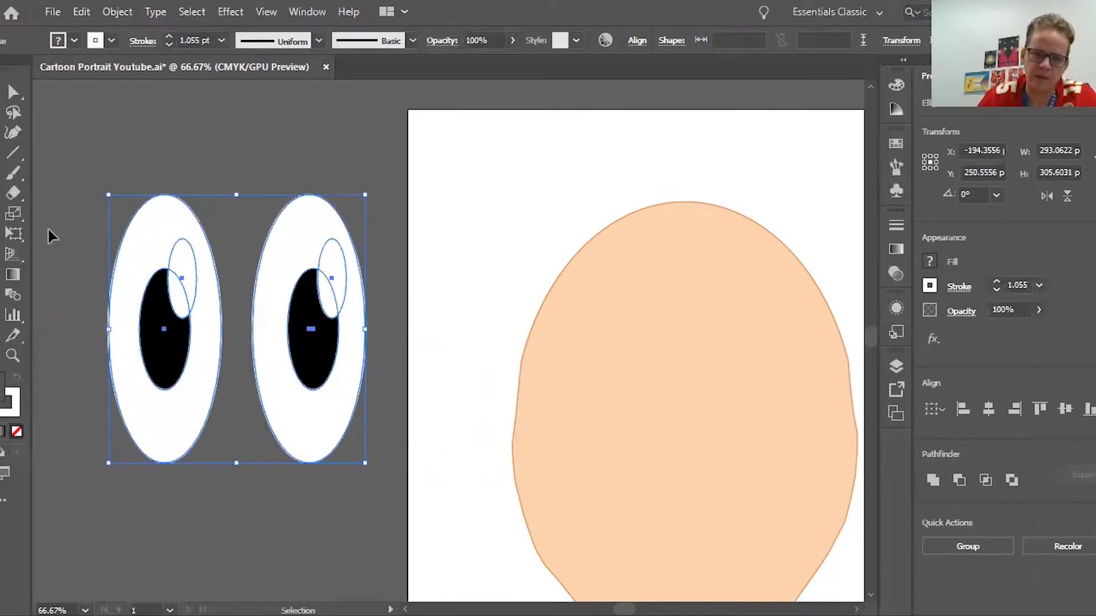
{"action": "left_click", "coordinate": [13, 193]}
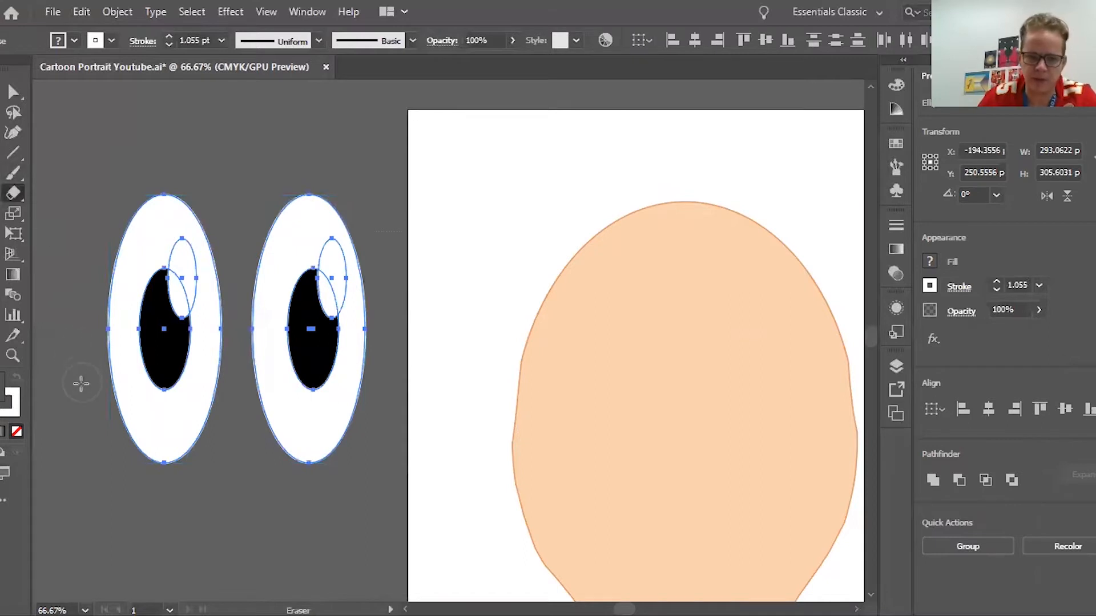
{"action": "mouse_move", "coordinate": [74, 374]}
{"action": "left_mouse_down"}
{"action": "mouse_move", "coordinate": [447, 378]}
{"action": "mouse_move", "coordinate": [82, 409]}
{"action": "mouse_move", "coordinate": [123, 421]}
{"action": "mouse_move", "coordinate": [98, 434]}
{"action": "mouse_move", "coordinate": [368, 454]}
{"action": "left_mouse_up"}
- Move both flat-bottomed eyes with their pupils and highlights back onto the face
{"action": "left_click", "coordinate": [12, 92]}
{"action": "left_click_drag", "start_coordinate": [74, 142], "coordinate": [350, 408]}
{"action": "left_click_drag", "start_coordinate": [311, 346], "coordinate": [757, 459]}
- Narrow the pair of flat-bottomed eyes to about 239 pt wide and center them on the face
{"action": "scroll", "coordinate": [778, 465], "scroll_direction": "down", "scroll_amount": 3}
{"action": "scroll", "coordinate": [775, 467], "scroll_direction": "right", "scroll_amount": 2}
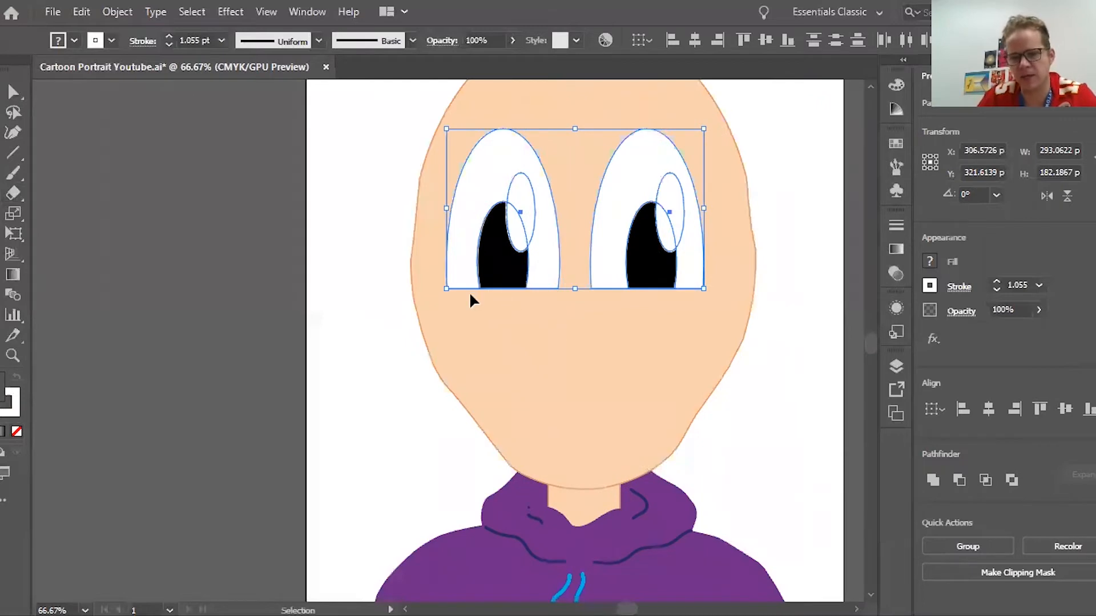
{"action": "left_click_drag", "start_coordinate": [445, 209], "coordinate": [493, 210]}
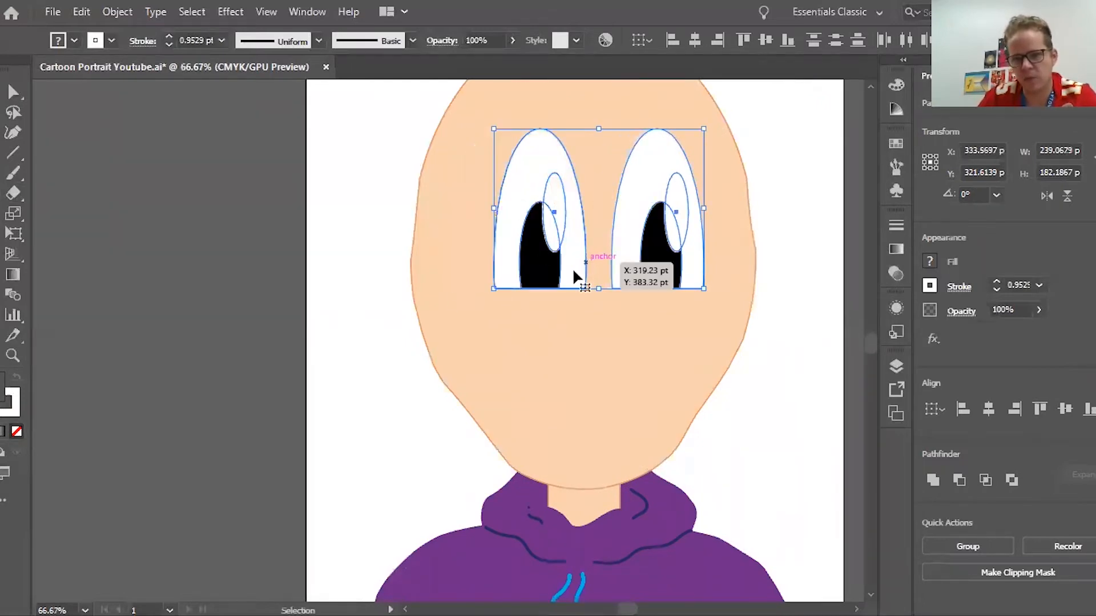
{"action": "left_click_drag", "start_coordinate": [562, 269], "coordinate": [546, 276]}
{"action": "left_click", "coordinate": [222, 333]}
{"action": "scroll", "coordinate": [214, 377], "scroll_direction": "up", "scroll_amount": 8}
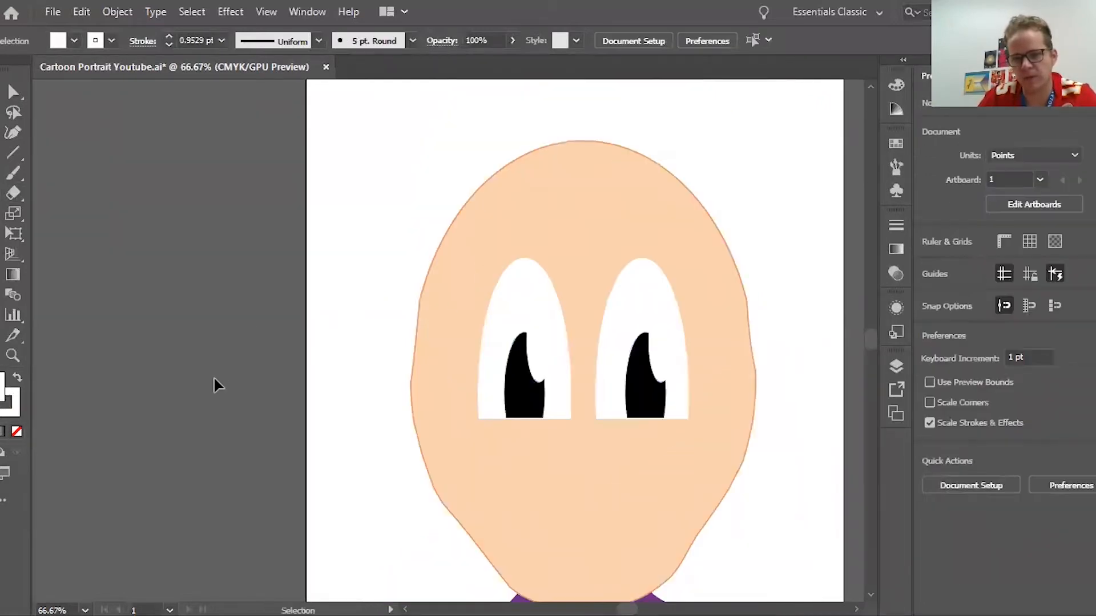
- Move the flat-bottomed eyes off the face to the empty area beside the artboard's upper part
{"action": "scroll", "coordinate": [214, 377], "scroll_direction": "down", "scroll_amount": 7}
{"action": "key", "text": "ctrl+0"}
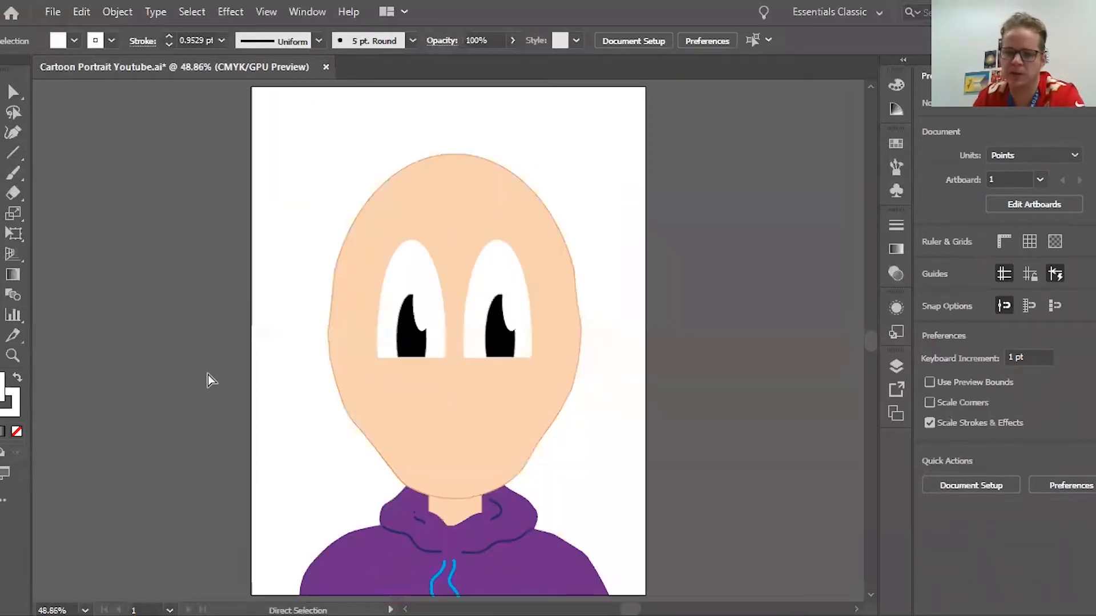
{"action": "left_click_drag", "start_coordinate": [315, 241], "coordinate": [182, 194]}
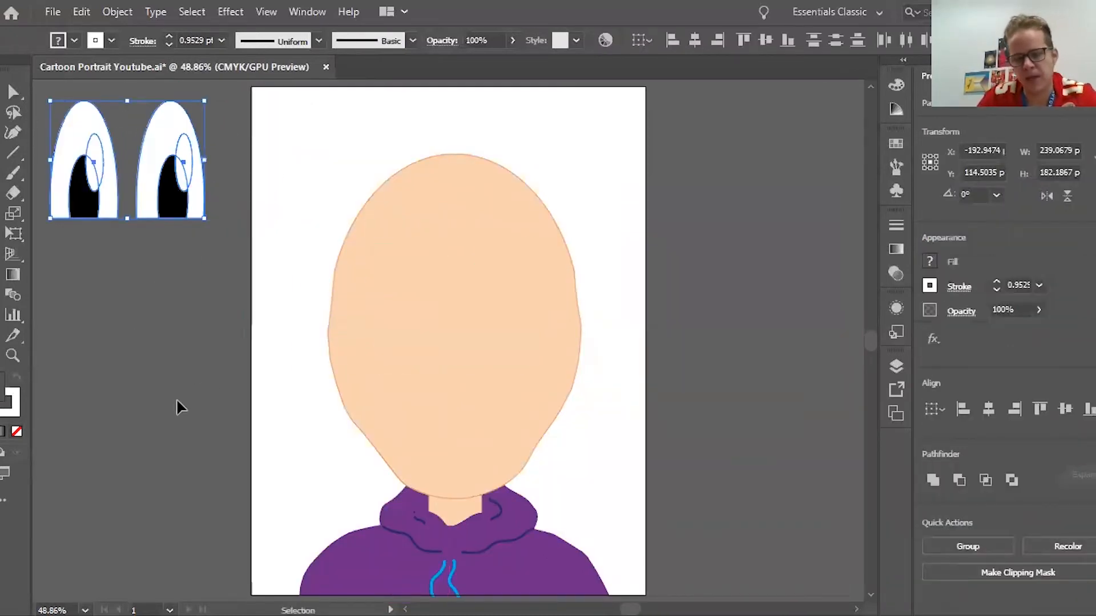
{"action": "scroll", "coordinate": [177, 400], "scroll_direction": "left", "scroll_amount": 3}
{"action": "left_click", "coordinate": [180, 320]}
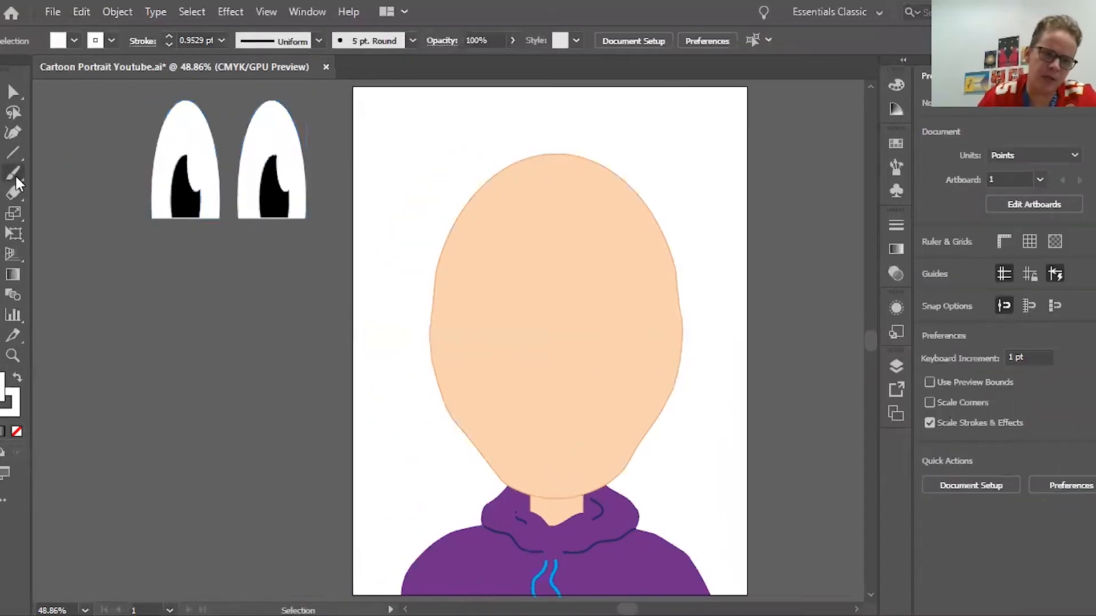
- Paint an angry left eye with a black Paintbrush stroke below the white eyes, including lid, pupil, frown line and nose-bridge mark
{"action": "left_click", "coordinate": [16, 174]}
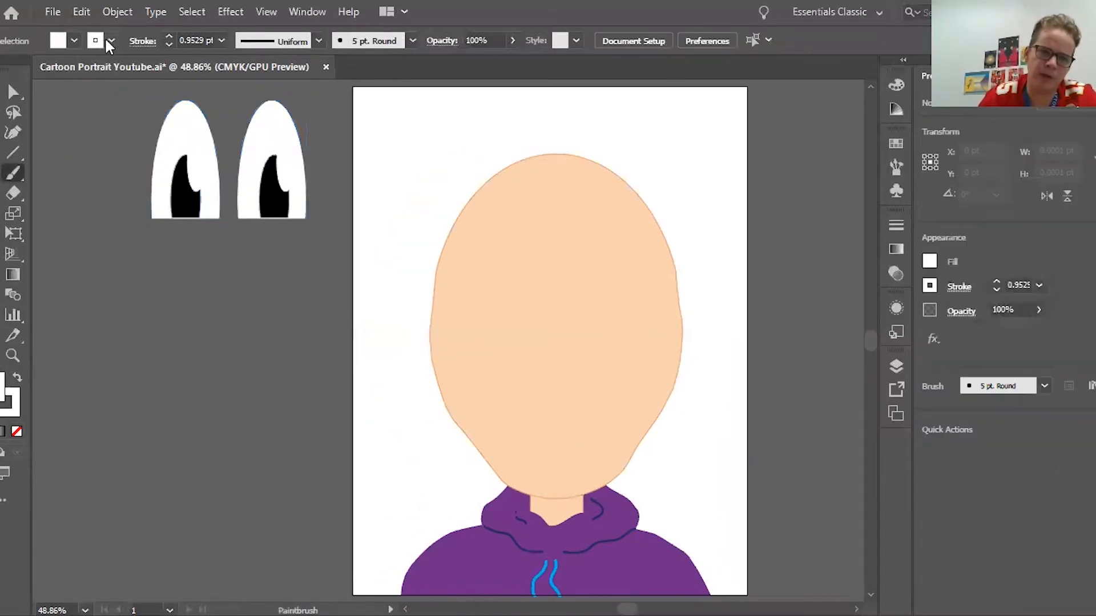
{"action": "left_click", "coordinate": [111, 40]}
{"action": "left_click", "coordinate": [25, 71]}
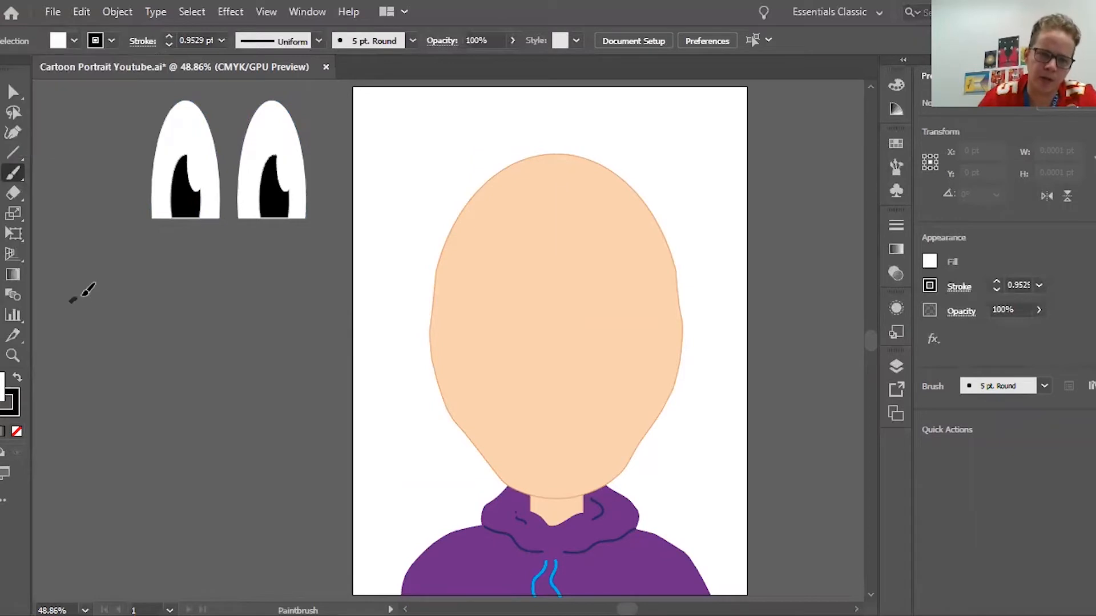
{"action": "mouse_move", "coordinate": [71, 302]}
{"action": "left_mouse_down"}
{"action": "mouse_move", "coordinate": [103, 291]}
{"action": "mouse_move", "coordinate": [203, 344]}
{"action": "left_mouse_up"}
{"action": "mouse_move", "coordinate": [121, 295]}
{"action": "left_mouse_down"}
{"action": "mouse_move", "coordinate": [116, 323]}
{"action": "mouse_move", "coordinate": [143, 353]}
{"action": "mouse_move", "coordinate": [204, 342]}
{"action": "left_mouse_up"}
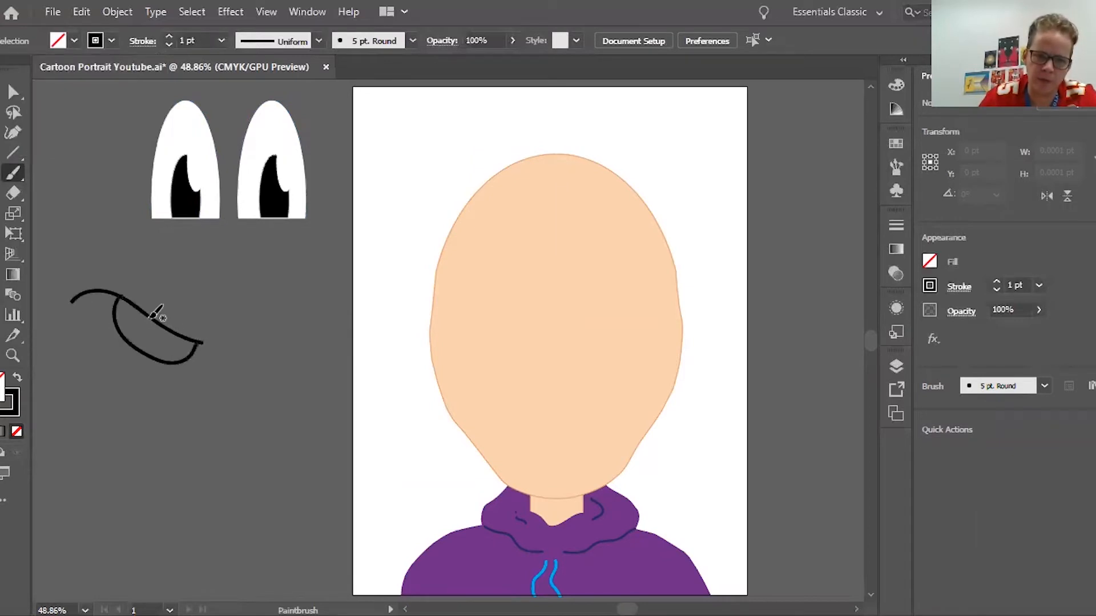
{"action": "mouse_move", "coordinate": [150, 318]}
{"action": "left_mouse_down"}
{"action": "mouse_move", "coordinate": [176, 335]}
{"action": "mouse_move", "coordinate": [171, 320]}
{"action": "mouse_move", "coordinate": [156, 313]}
{"action": "mouse_move", "coordinate": [167, 333]}
{"action": "mouse_move", "coordinate": [156, 321]}
{"action": "left_mouse_up"}
{"action": "mouse_move", "coordinate": [170, 324]}
{"action": "left_mouse_down"}
{"action": "mouse_move", "coordinate": [210, 344]}
{"action": "mouse_move", "coordinate": [169, 283]}
{"action": "left_mouse_up"}
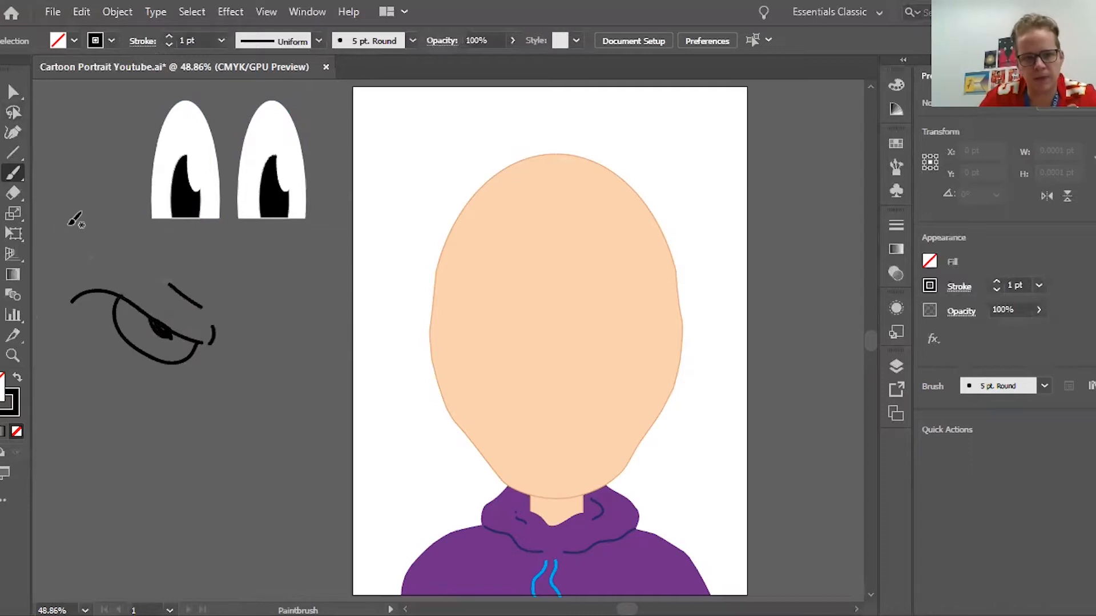
- Duplicate the painted angry eye beside the original and reflect the copy across the vertical axis
{"action": "left_click", "coordinate": [13, 93]}
{"action": "left_click_drag", "start_coordinate": [163, 363], "coordinate": [237, 389]}
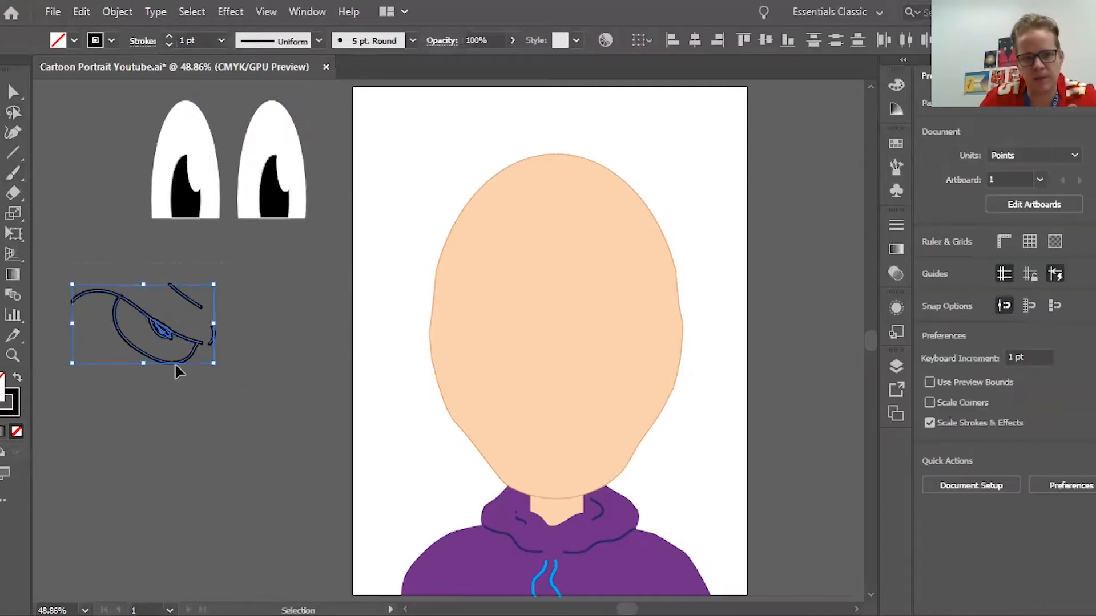
{"action": "mouse_move", "coordinate": [165, 329]}
{"action": "left_mouse_down"}
{"action": "mouse_move", "coordinate": [178, 344]}
{"action": "mouse_move", "coordinate": [347, 369]}
{"action": "left_mouse_up"}
{"action": "left_click", "coordinate": [118, 11]}
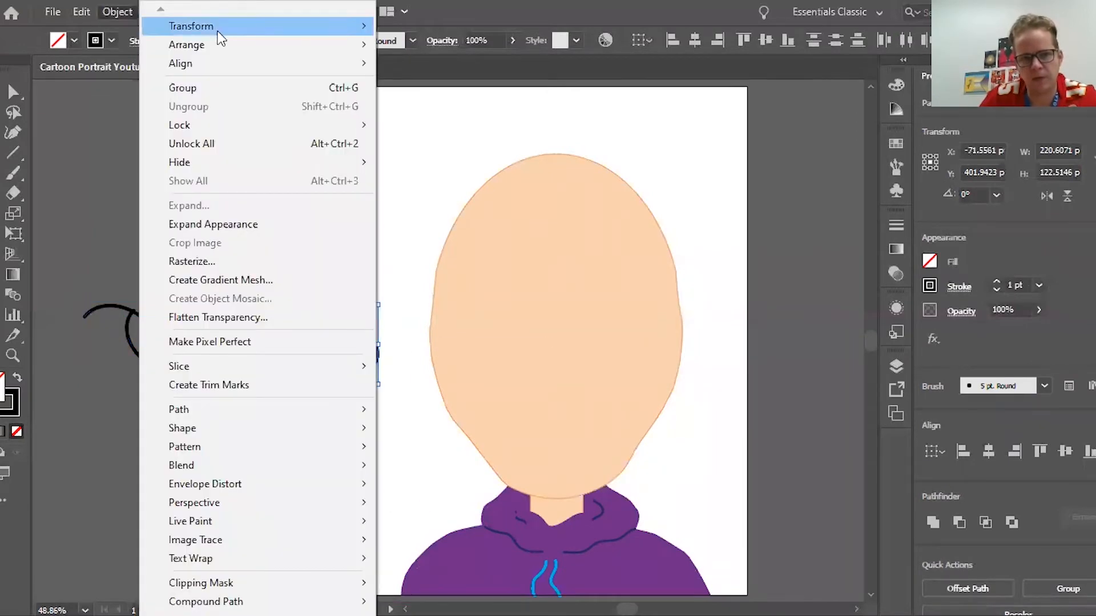
{"action": "mouse_move", "coordinate": [220, 32]}
{"action": "left_click", "coordinate": [422, 88]}
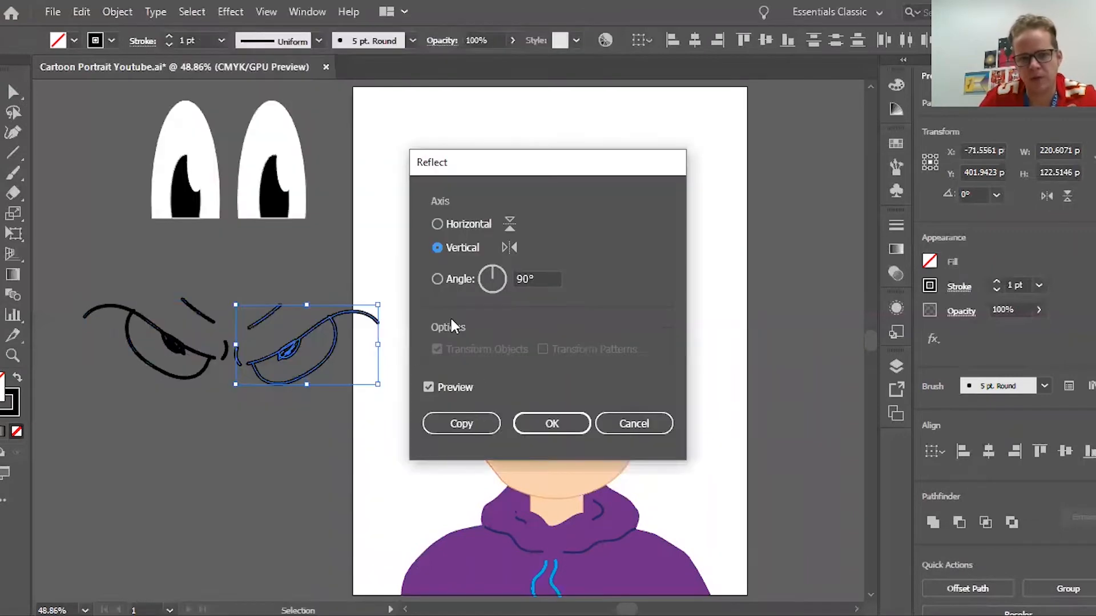
{"action": "left_click", "coordinate": [552, 424]}
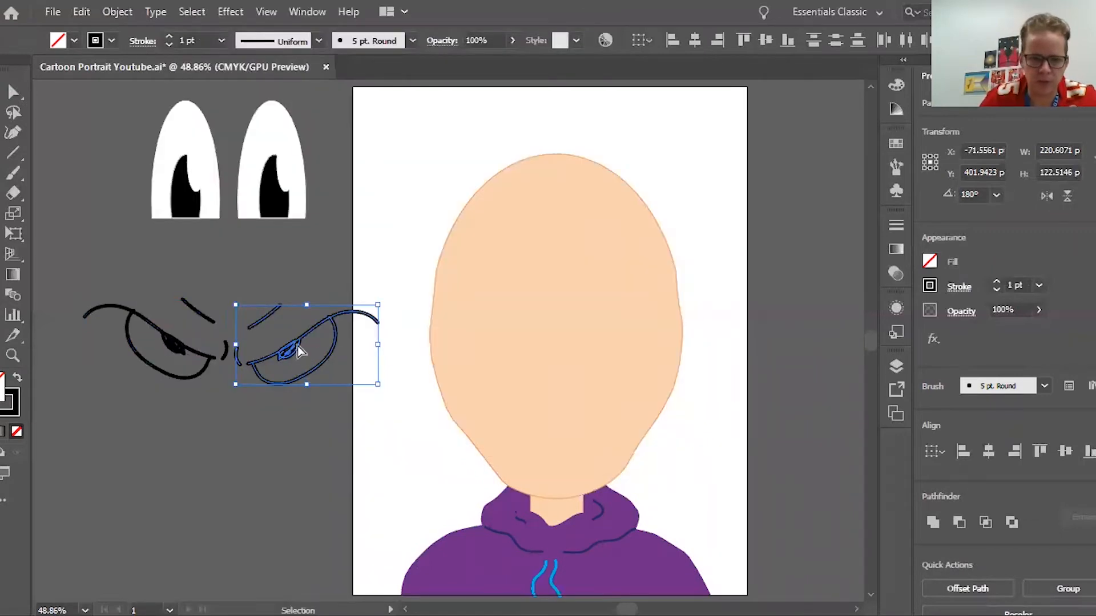
{"action": "left_click_drag", "start_coordinate": [293, 355], "coordinate": [277, 353]}
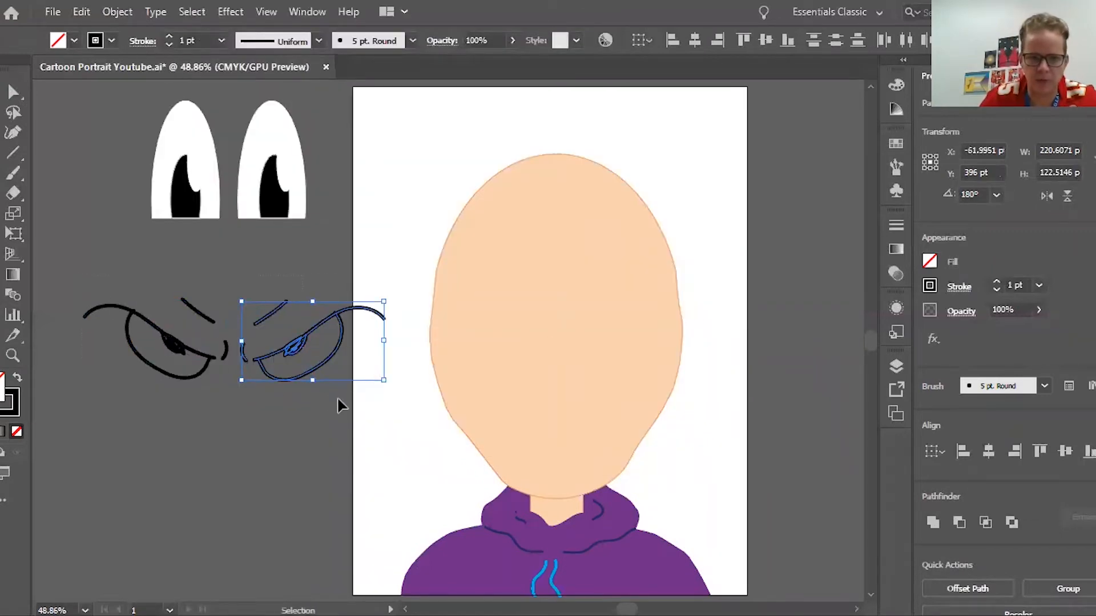
- Move both angry eyes onto the face and scale them proportionally to about 333 pt wide, centered on it
{"action": "left_click_drag", "start_coordinate": [338, 399], "coordinate": [359, 403]}
{"action": "left_click_drag", "start_coordinate": [296, 345], "coordinate": [628, 318]}
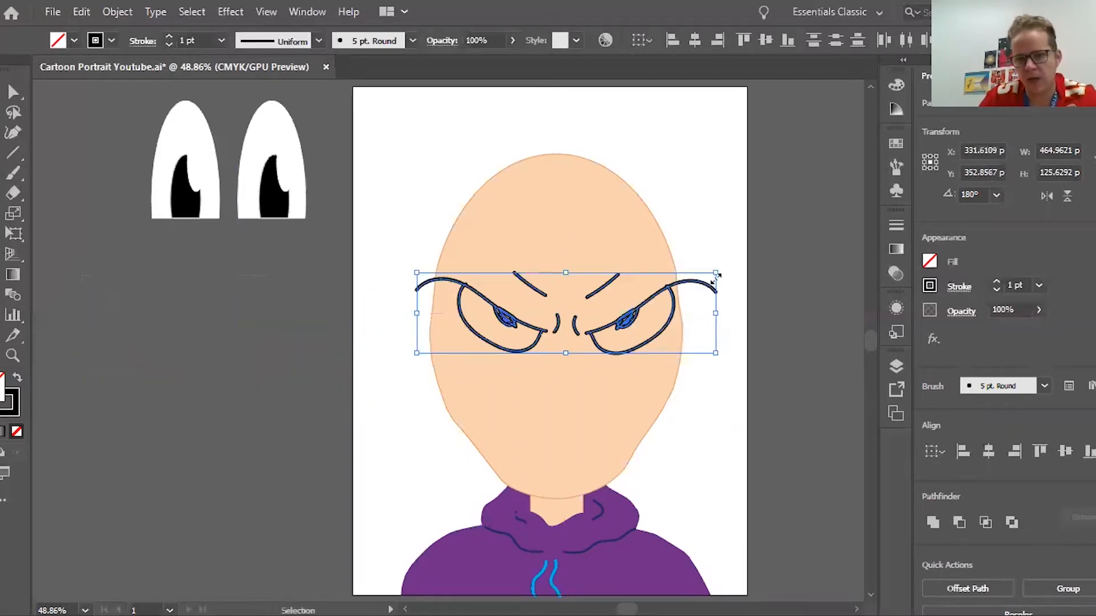
{"action": "mouse_move", "coordinate": [717, 275]}
{"action": "left_mouse_down"}
{"action": "mouse_move", "coordinate": [630, 320]}
{"action": "mouse_move", "coordinate": [537, 319]}
{"action": "mouse_move", "coordinate": [601, 317]}
{"action": "mouse_move", "coordinate": [599, 351]}
{"action": "left_mouse_up"}
{"action": "left_click", "coordinate": [364, 423]}
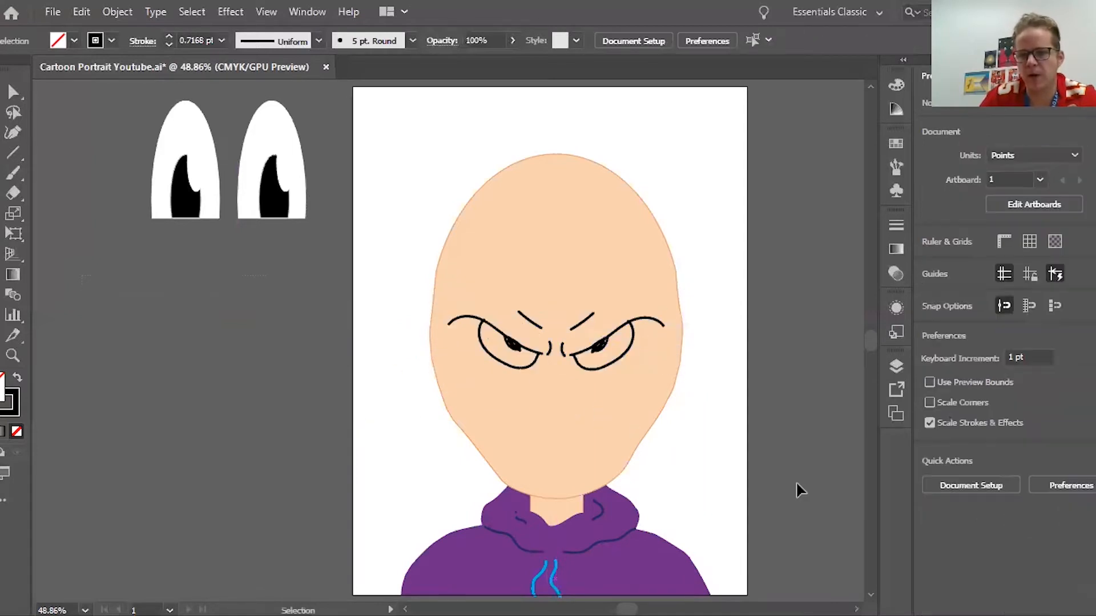
- Move the angry eyes off the face to the empty area on the far side of the white eyes
{"action": "left_click", "coordinate": [485, 306]}
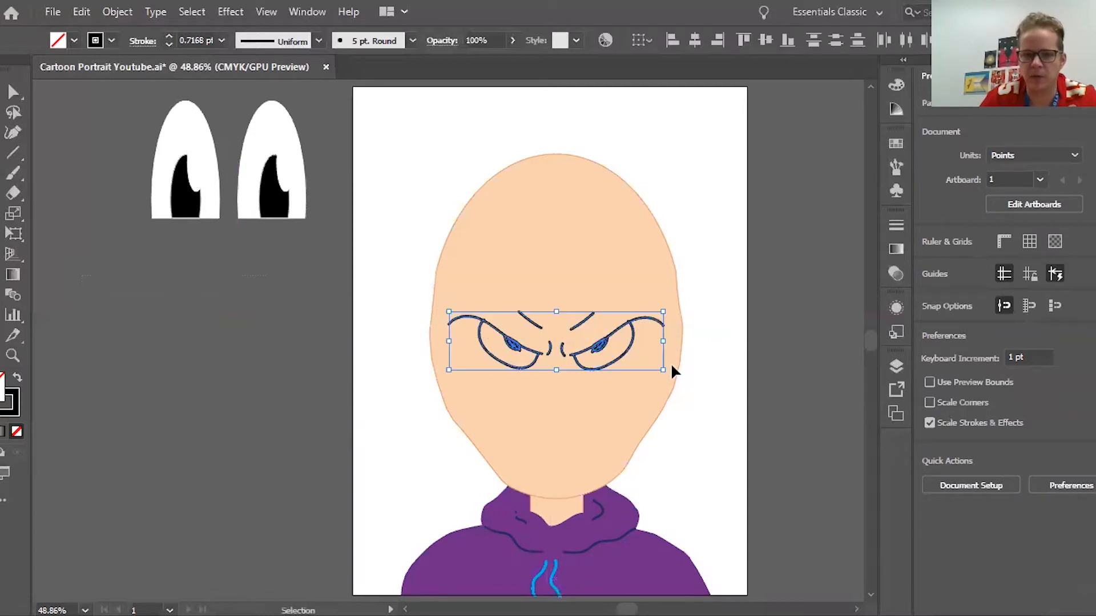
{"action": "left_click_drag", "start_coordinate": [600, 349], "coordinate": [245, 317]}
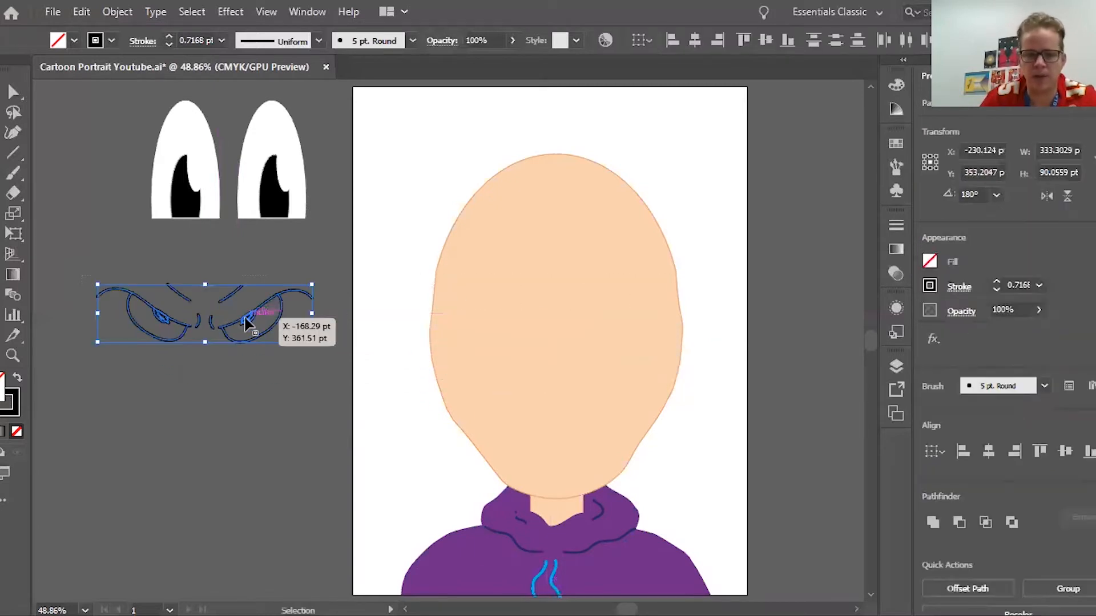
{"action": "scroll", "coordinate": [332, 269], "scroll_direction": "left", "scroll_amount": 5}
{"action": "left_click_drag", "start_coordinate": [490, 323], "coordinate": [286, 183]}
{"action": "left_click", "coordinate": [338, 345]}
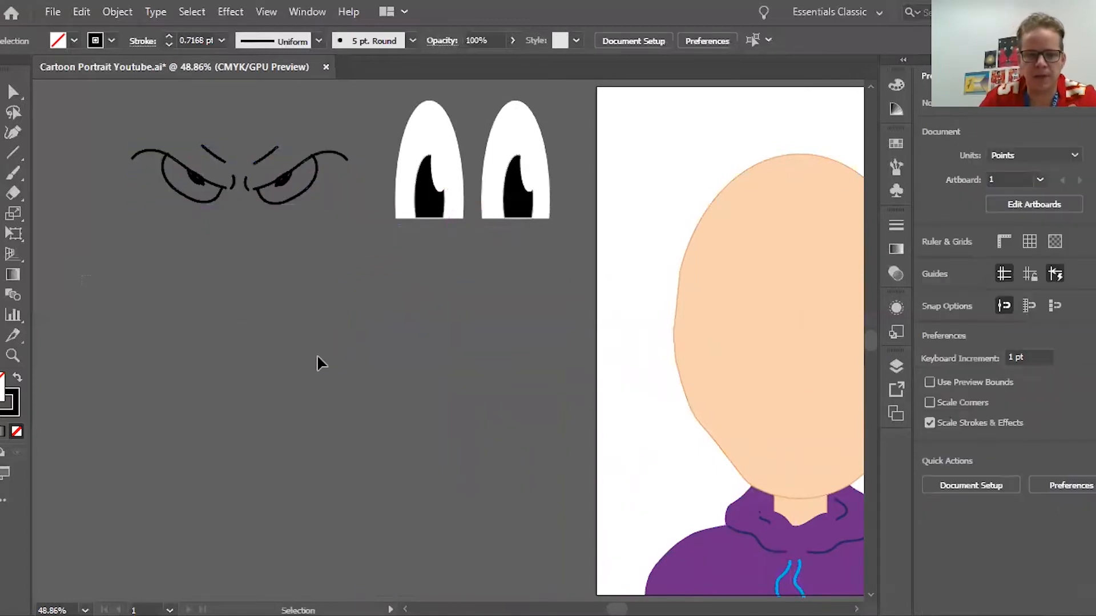
- Draw a circle about 95 pt in diameter below the angry eyes, with a black fill and no stroke
{"action": "scroll", "coordinate": [300, 377], "scroll_direction": "right", "scroll_amount": 3}
{"action": "scroll", "coordinate": [301, 378], "scroll_direction": "left", "scroll_amount": 2}
{"action": "left_click", "coordinate": [20, 171]}
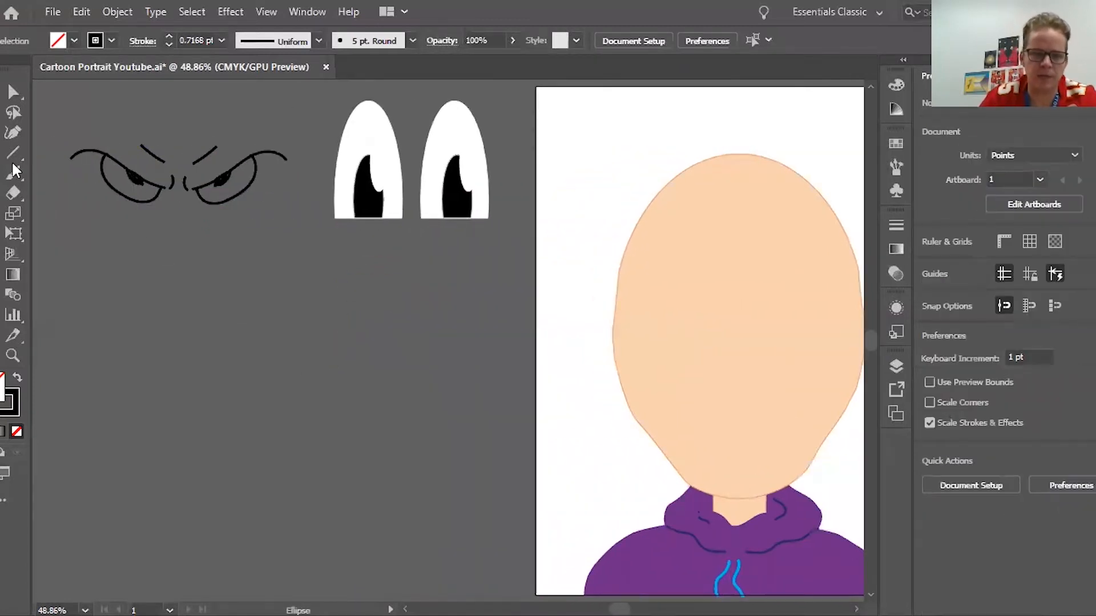
{"action": "mouse_move", "coordinate": [164, 331]}
{"action": "left_mouse_down"}
{"action": "mouse_move", "coordinate": [235, 404]}
{"action": "mouse_move", "coordinate": [232, 387]}
{"action": "mouse_move", "coordinate": [203, 383]}
{"action": "mouse_move", "coordinate": [226, 395]}
{"action": "left_mouse_up"}
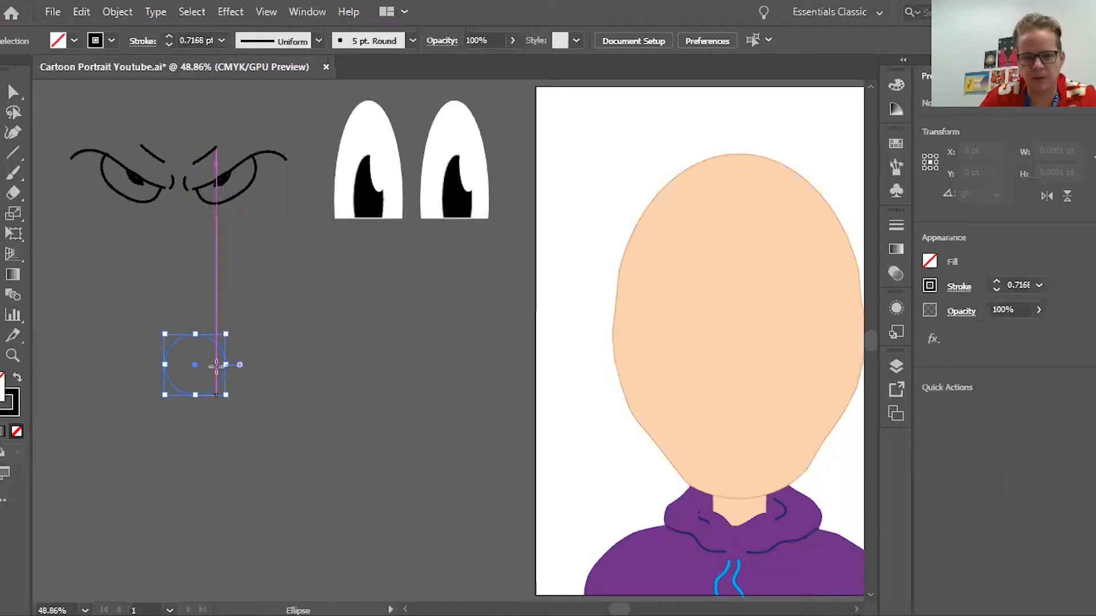
{"action": "left_click", "coordinate": [19, 377]}
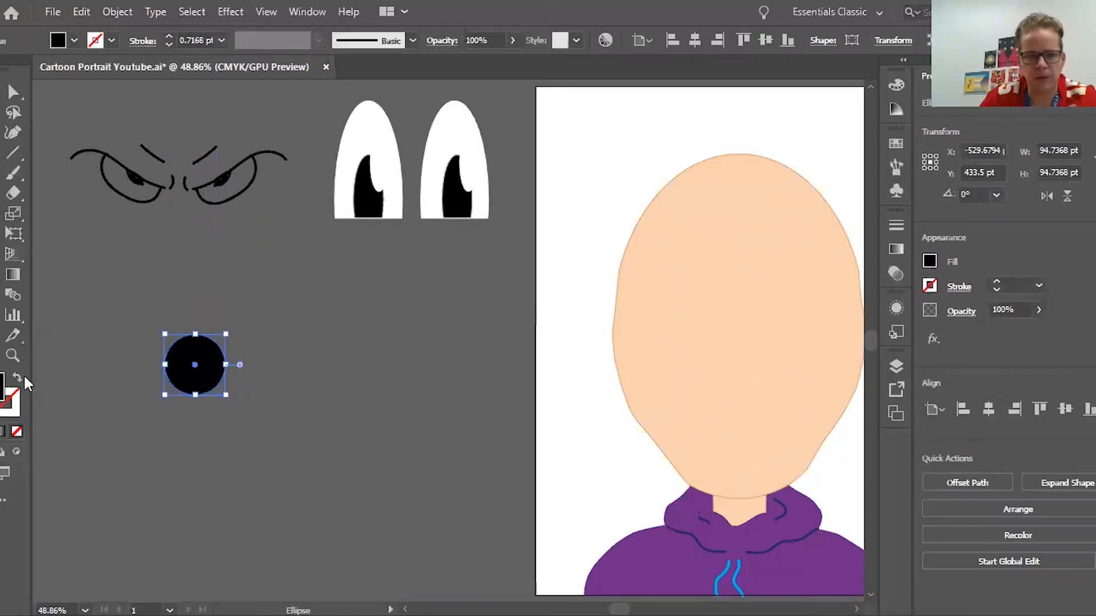
- Erase four small round holes in a two-by-two arrangement from the black circle to form a button eye
{"action": "left_click", "coordinate": [13, 193]}
{"action": "key", "text": "ctrl+equal"}
{"action": "key", "text": "ctrl+equal"}
{"action": "key", "text": "ctrl+equal"}
{"action": "key", "text": "ctrl+equal"}
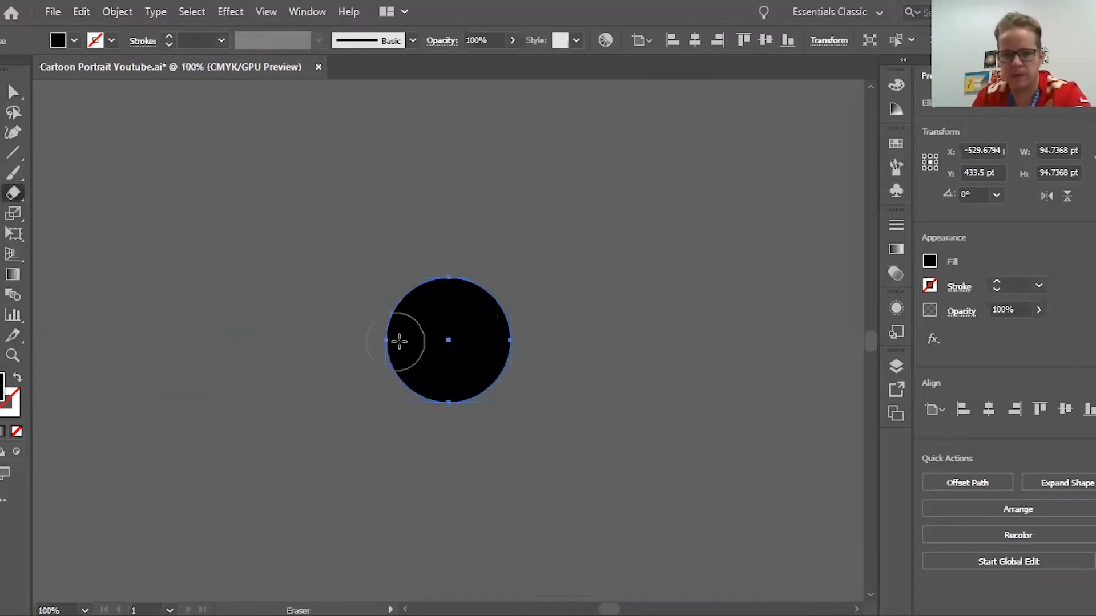
{"action": "key", "text": "bracketleft"}
{"action": "key", "text": "bracketleft"}
{"action": "key", "text": "bracketleft"}
{"action": "key", "text": "bracketleft"}
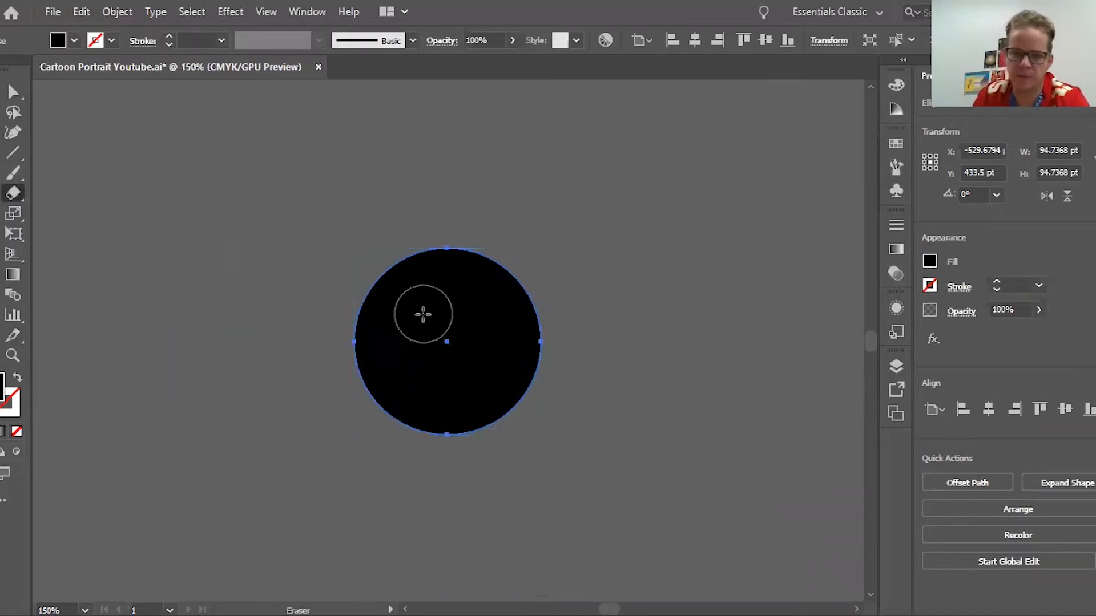
{"action": "left_click", "coordinate": [413, 313]}
{"action": "left_click", "coordinate": [486, 314]}
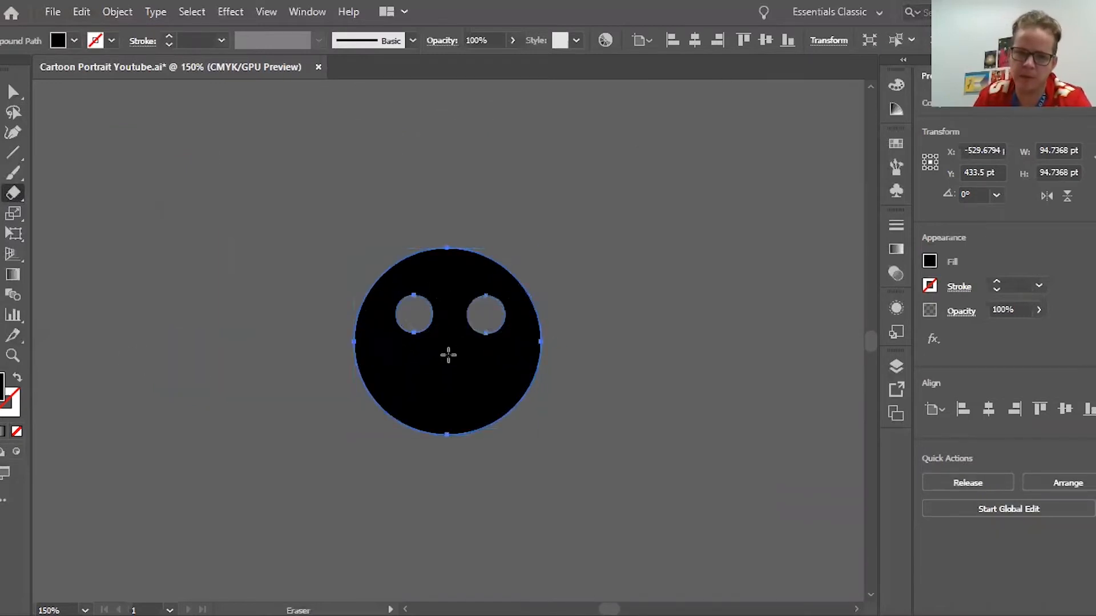
{"action": "left_click", "coordinate": [415, 377]}
{"action": "left_click", "coordinate": [483, 380]}
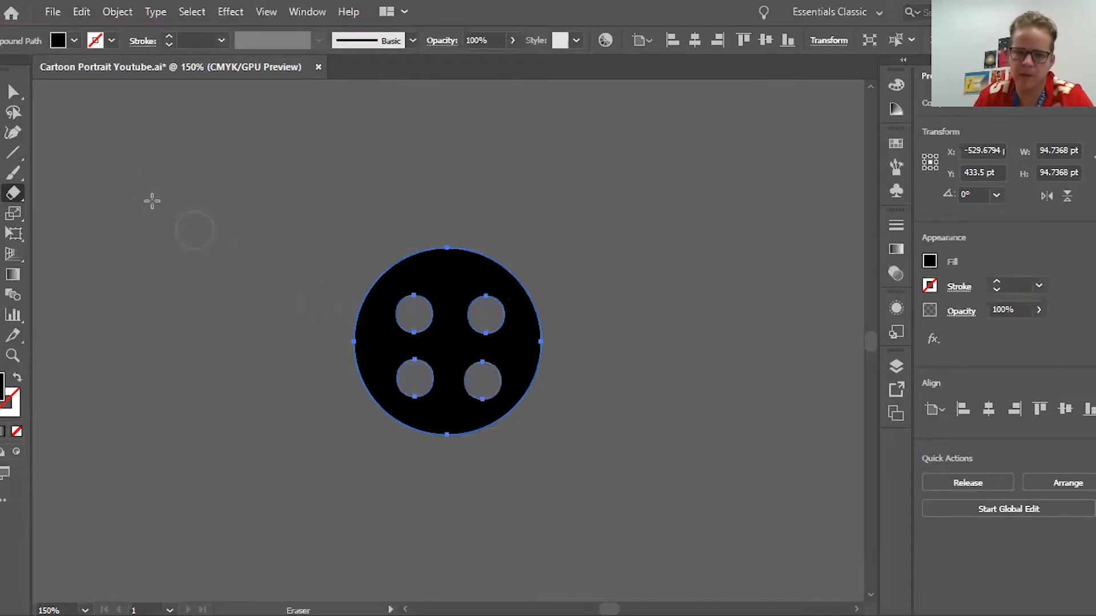
- Duplicate the black button eye horizontally to make a spaced pair
{"action": "key", "text": "v"}
{"action": "key", "text": "ctrl+0"}
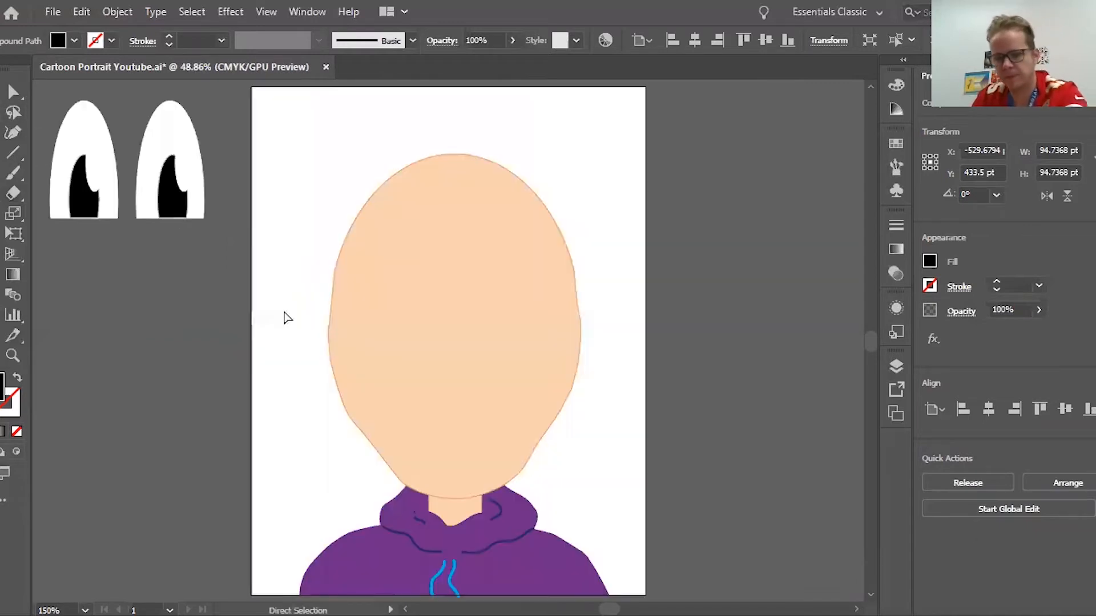
{"action": "scroll", "coordinate": [164, 408], "scroll_direction": "left", "scroll_amount": 6}
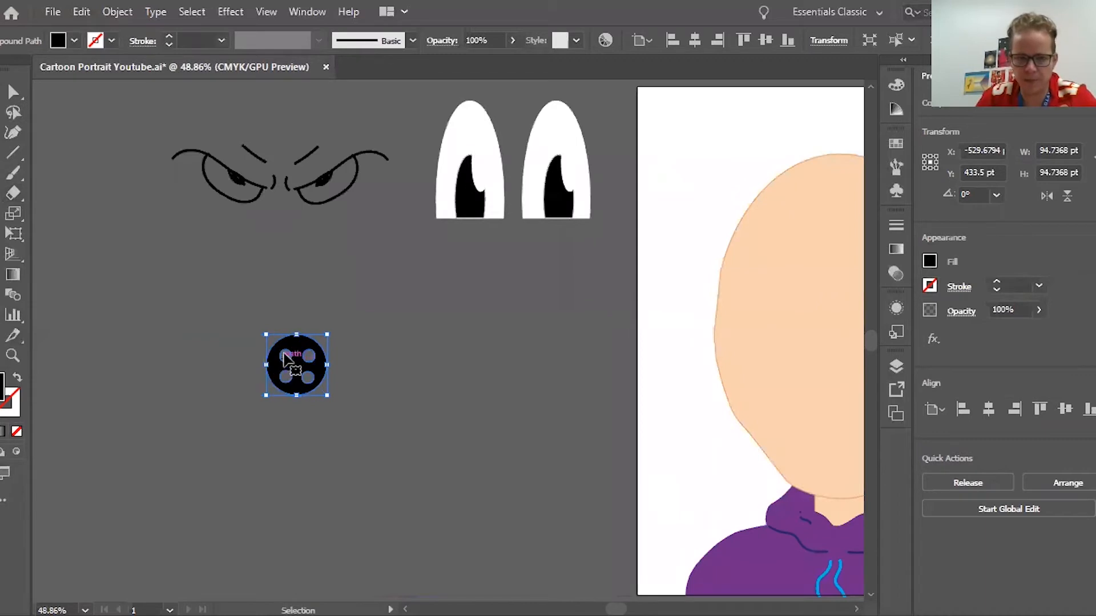
{"action": "left_click_drag", "start_coordinate": [295, 355], "coordinate": [440, 351]}
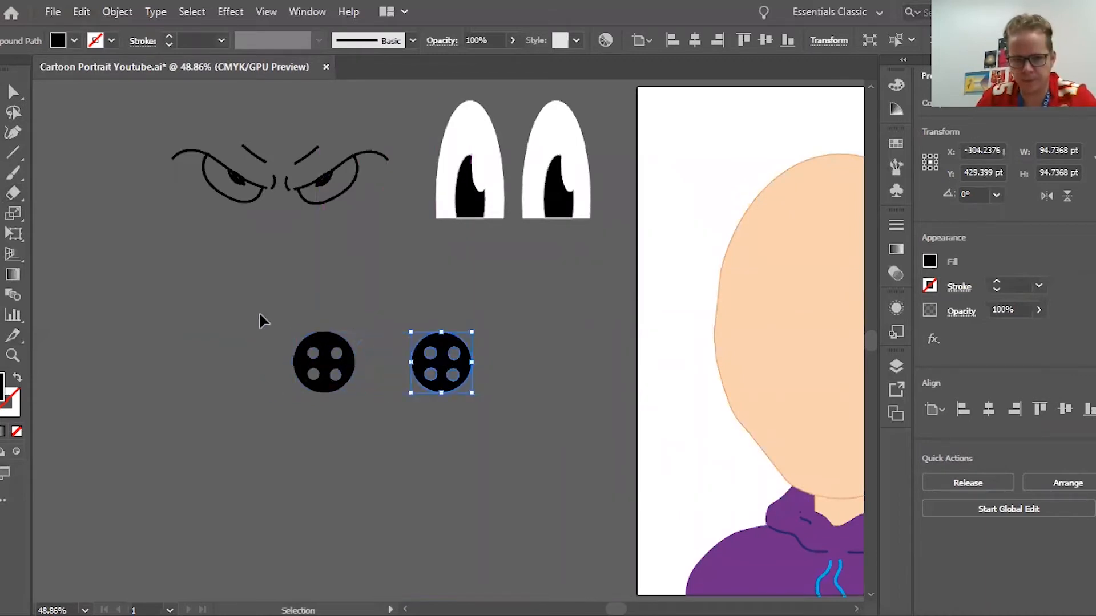
- Move both button eyes together onto the middle of the face
{"action": "left_click_drag", "start_coordinate": [260, 317], "coordinate": [453, 391]}
{"action": "scroll", "coordinate": [449, 392], "scroll_direction": "right", "scroll_amount": 3}
{"action": "scroll", "coordinate": [449, 392], "scroll_direction": "right", "scroll_amount": 5}
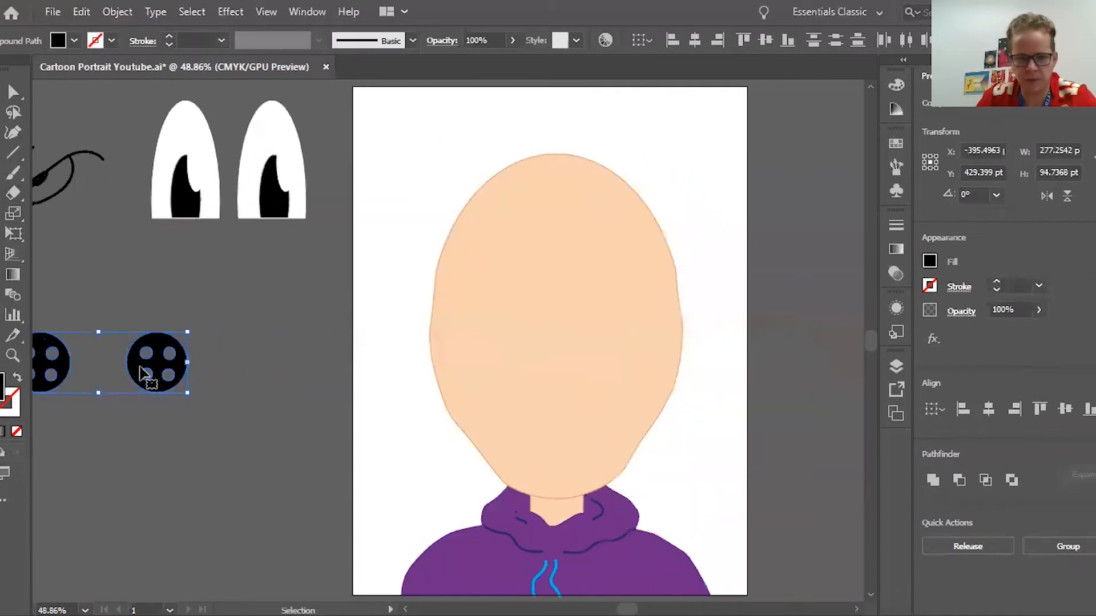
{"action": "left_click_drag", "start_coordinate": [158, 367], "coordinate": [612, 330]}
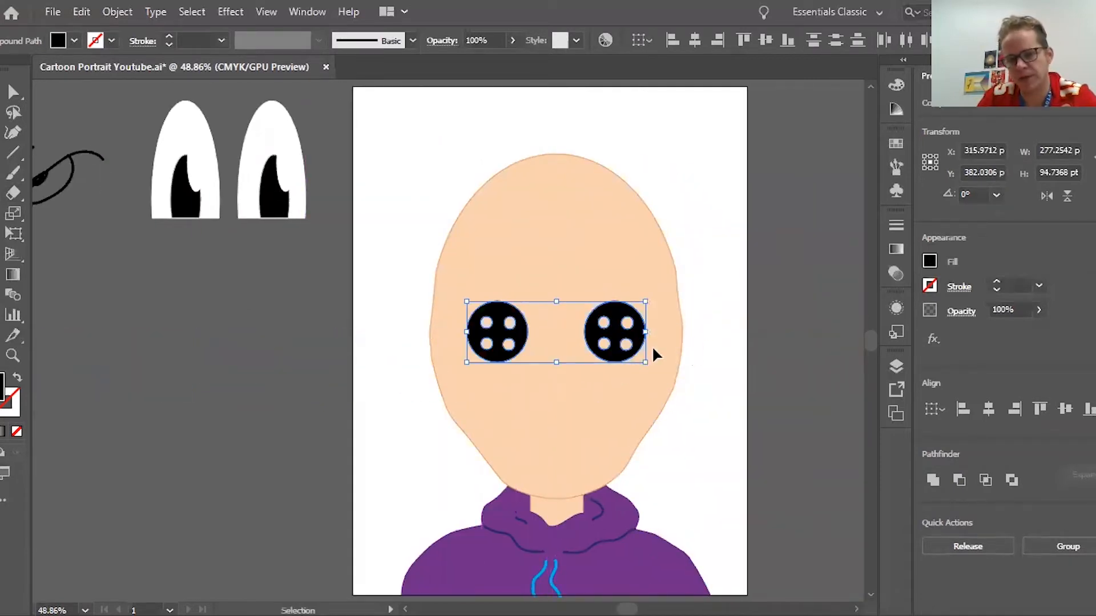
{"action": "scroll", "coordinate": [650, 332], "scroll_direction": "left", "scroll_amount": 3}
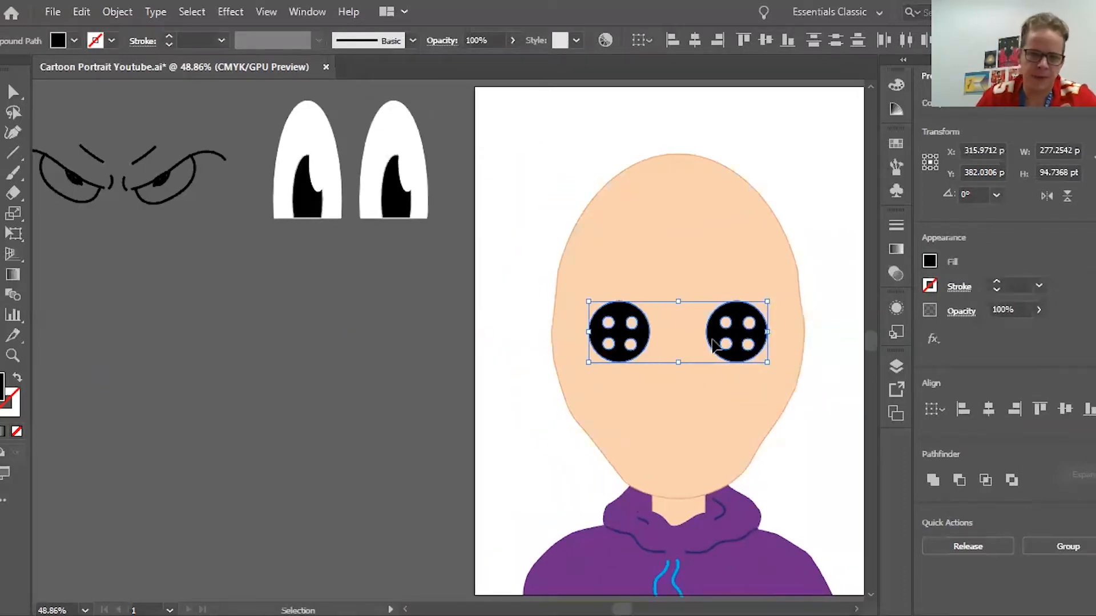
- Move the pair of button eyes off the face and park them above the angry eyes beside the artboard
{"action": "left_click_drag", "start_coordinate": [738, 334], "coordinate": [261, 295]}
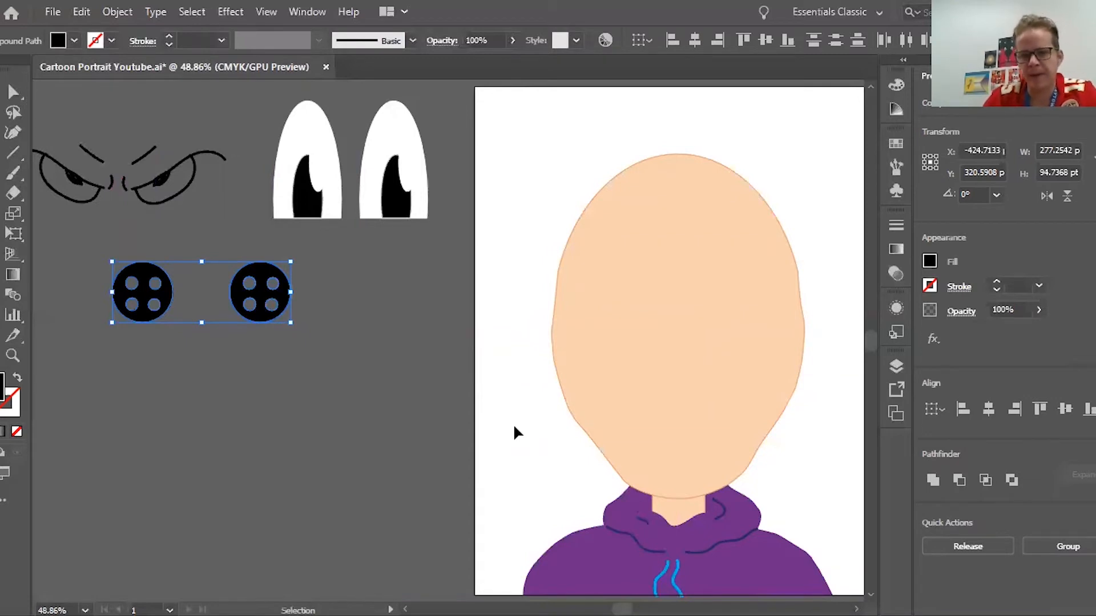
{"action": "scroll", "coordinate": [512, 424], "scroll_direction": "left", "scroll_amount": 2}
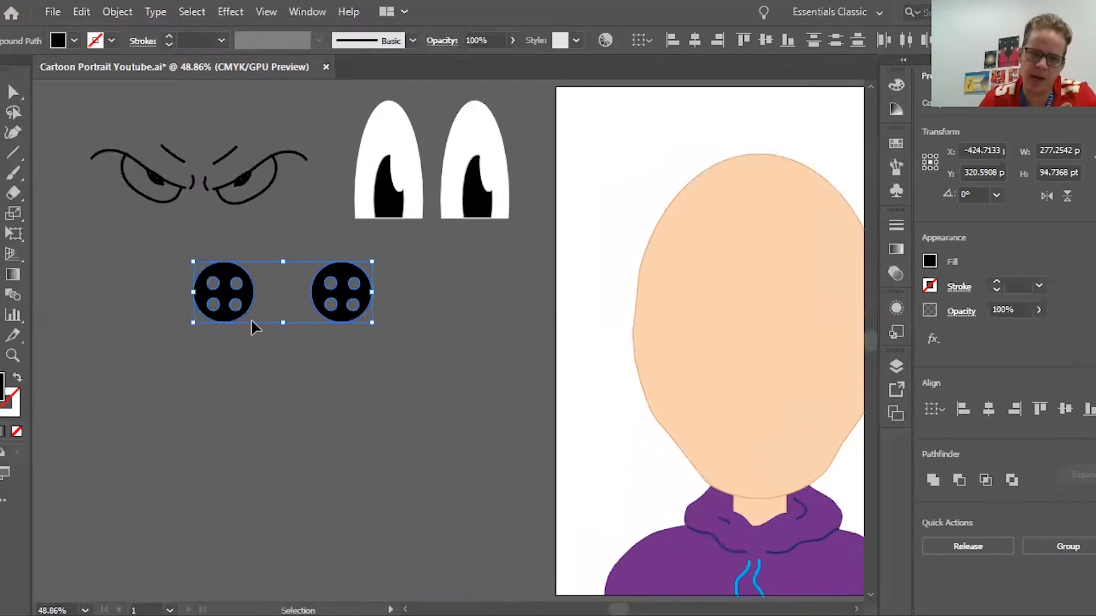
{"action": "scroll", "coordinate": [251, 319], "scroll_direction": "up", "scroll_amount": 2}
{"action": "left_click_drag", "start_coordinate": [228, 374], "coordinate": [151, 169]}
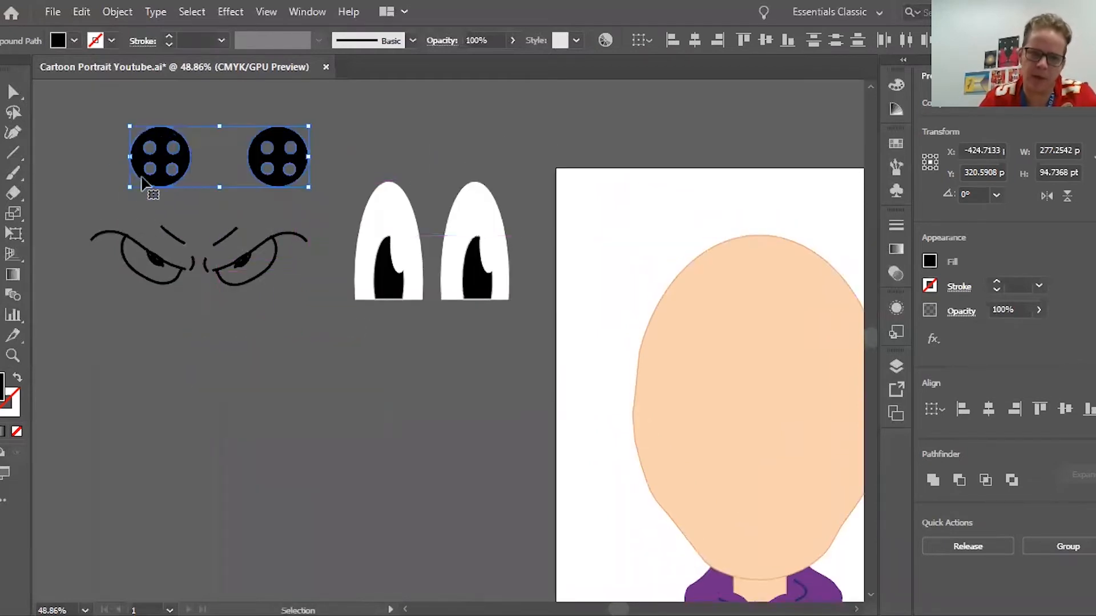
{"action": "left_click", "coordinate": [385, 439]}
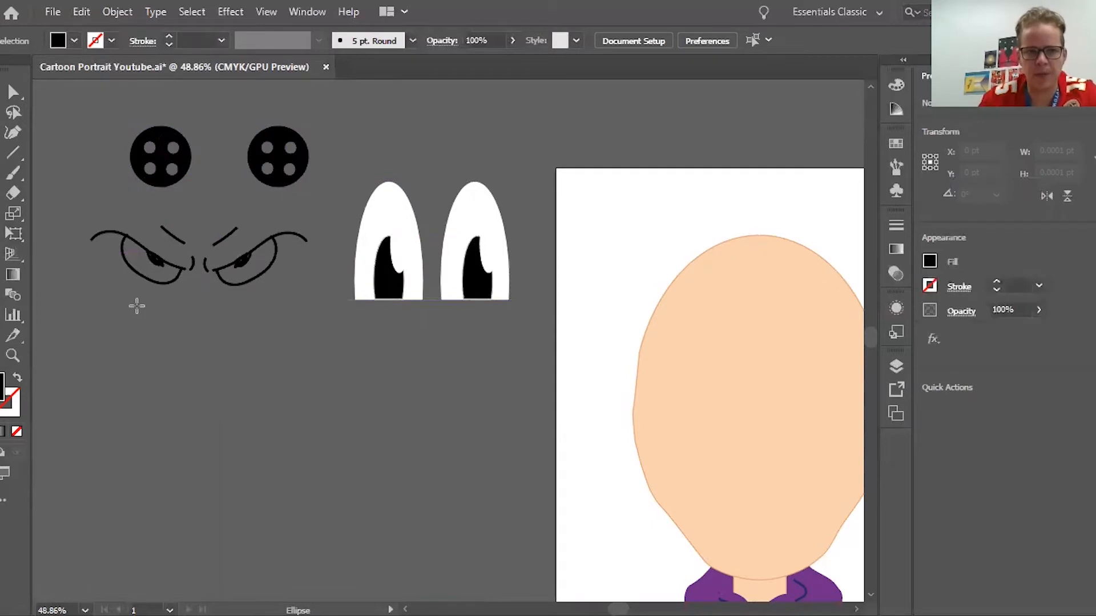
- Draw a horizontal ellipse about 243 by 137 pt below the angry eyes, with a white fill and no stroke
{"action": "scroll", "coordinate": [318, 453], "scroll_direction": "down", "scroll_amount": 3}
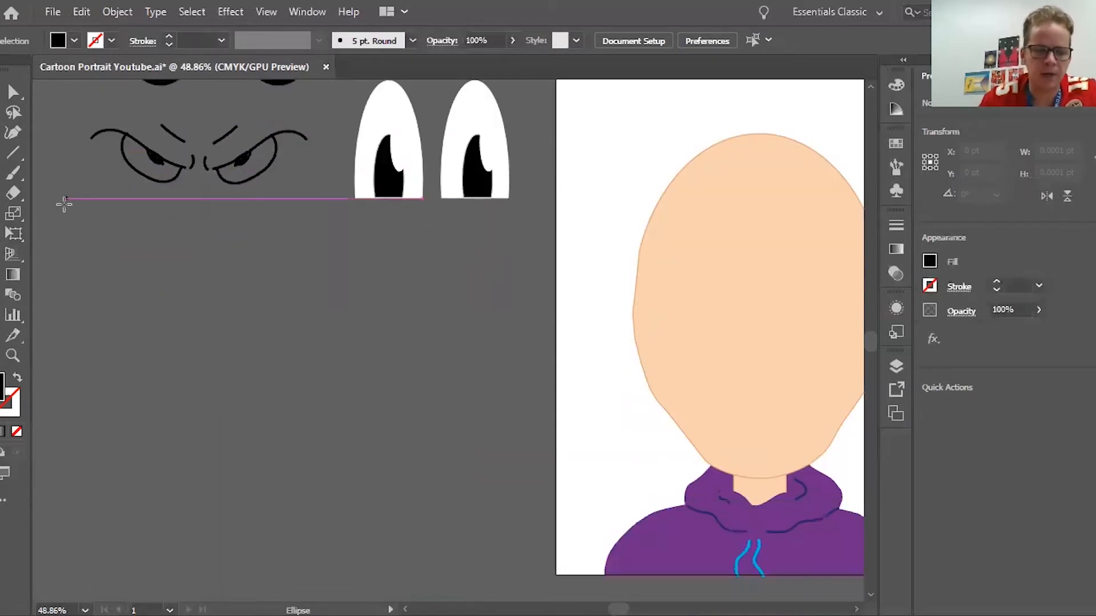
{"action": "left_click", "coordinate": [73, 41]}
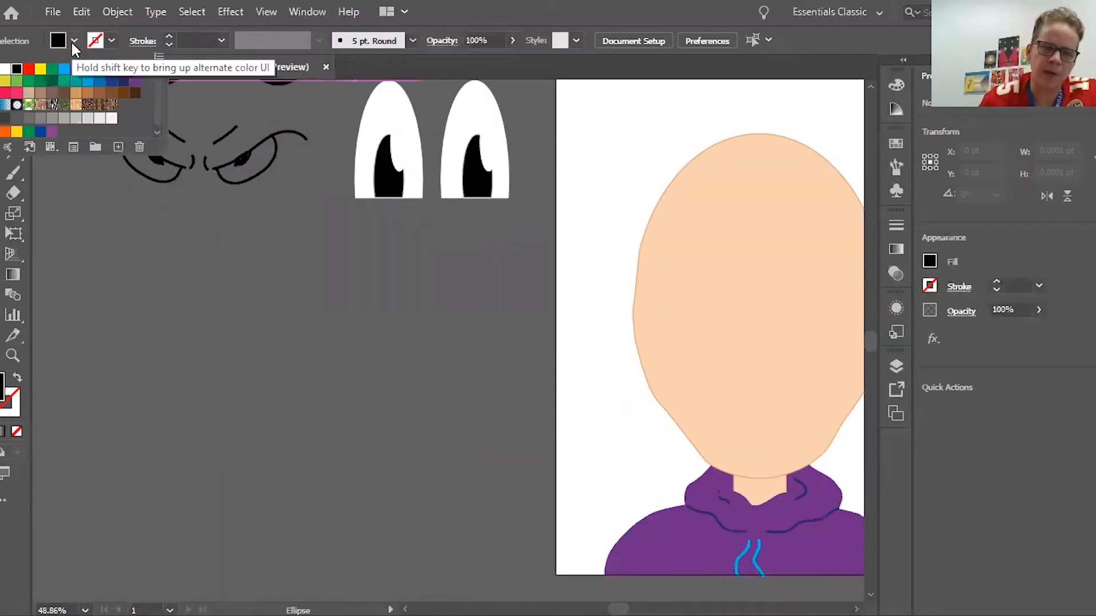
{"action": "left_click", "coordinate": [5, 70]}
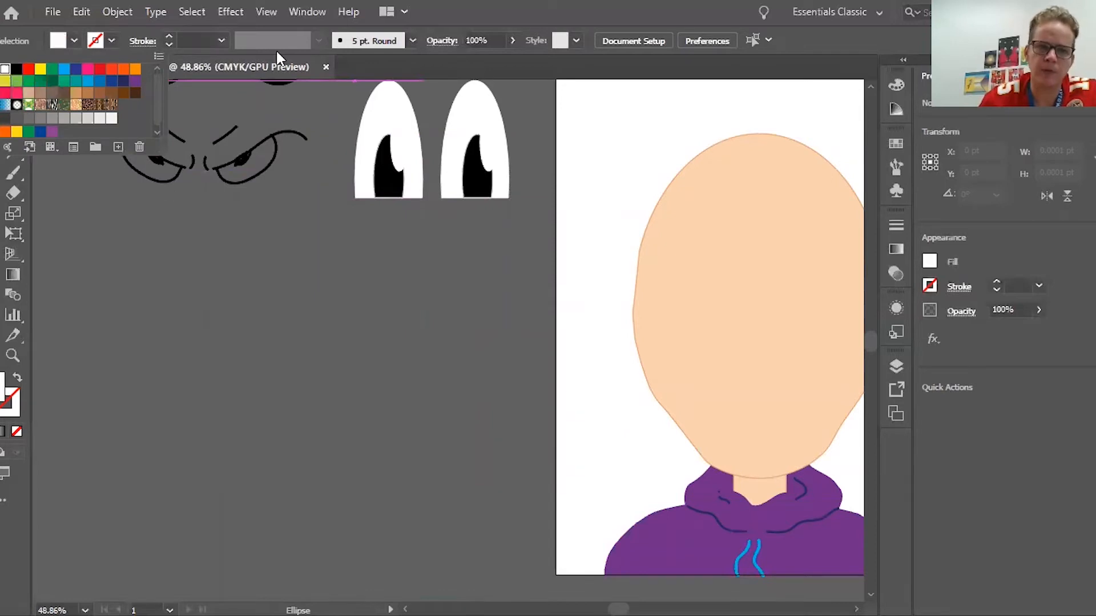
{"action": "left_click", "coordinate": [35, 198]}
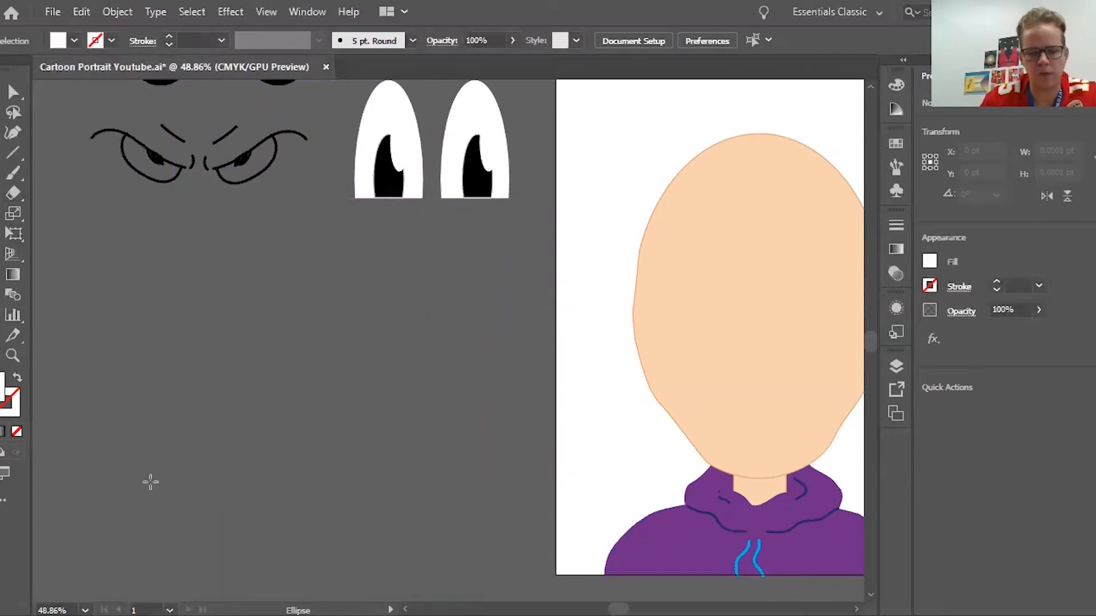
{"action": "left_click_drag", "start_coordinate": [192, 300], "coordinate": [349, 386]}
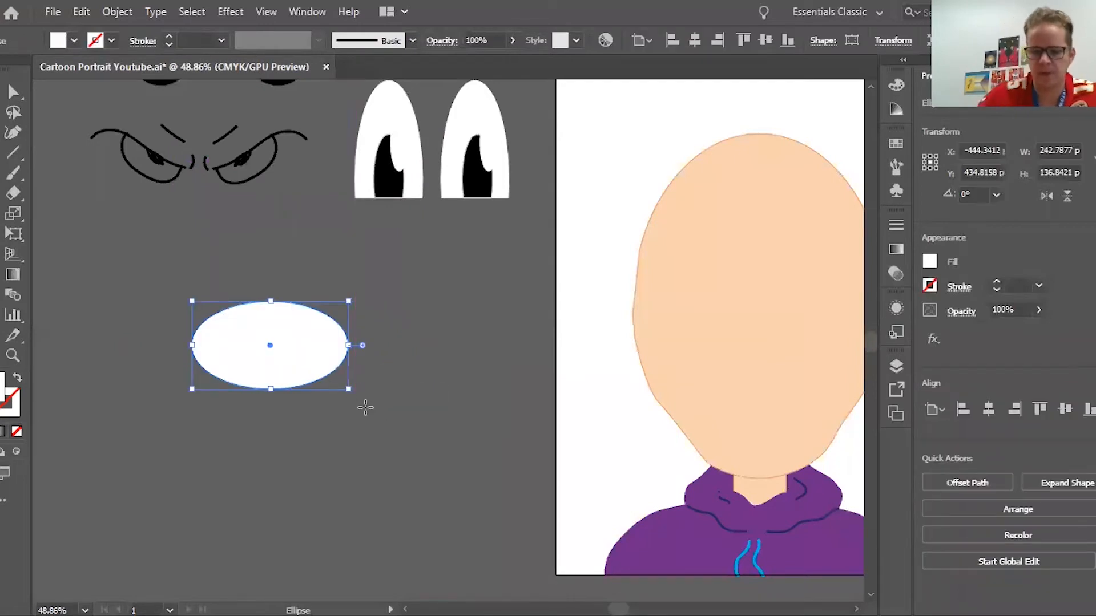
- Convert the white ellipse's left and right end anchor points to corners to form a pointed almond eye
{"action": "key", "text": "ctrl+plus"}
{"action": "key", "text": "ctrl+plus"}
{"action": "key", "text": "ctrl+plus"}
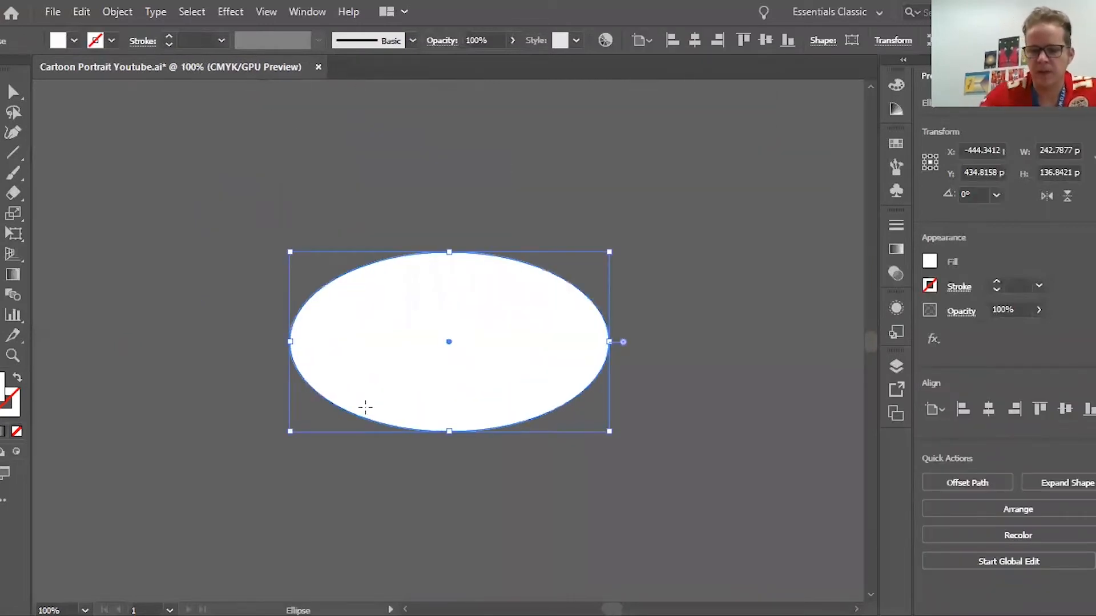
{"action": "key", "text": "ctrl+plus"}
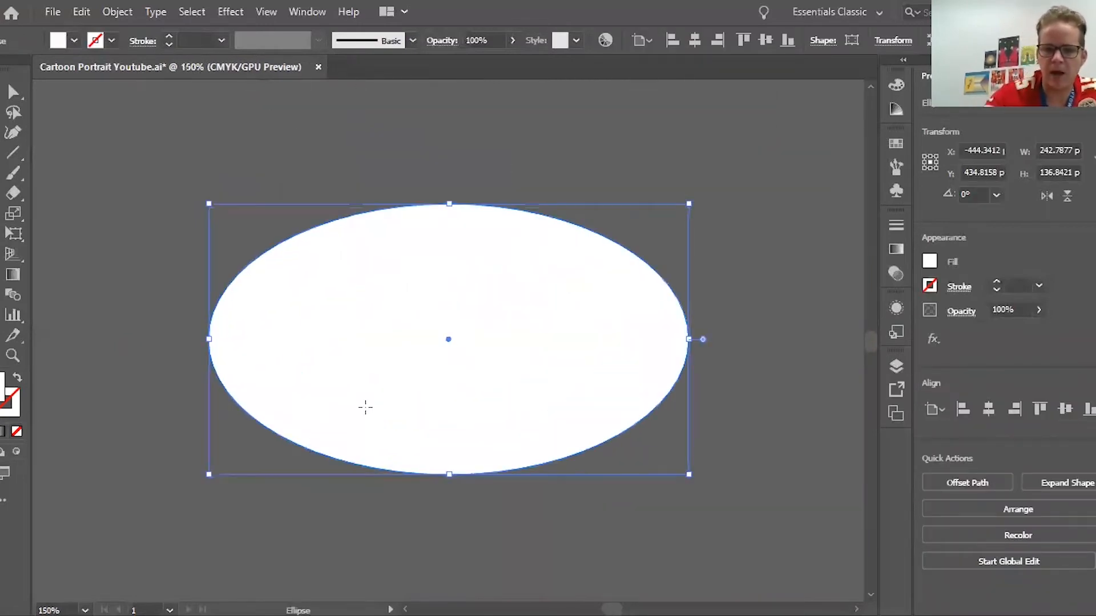
{"action": "left_click", "coordinate": [12, 92]}
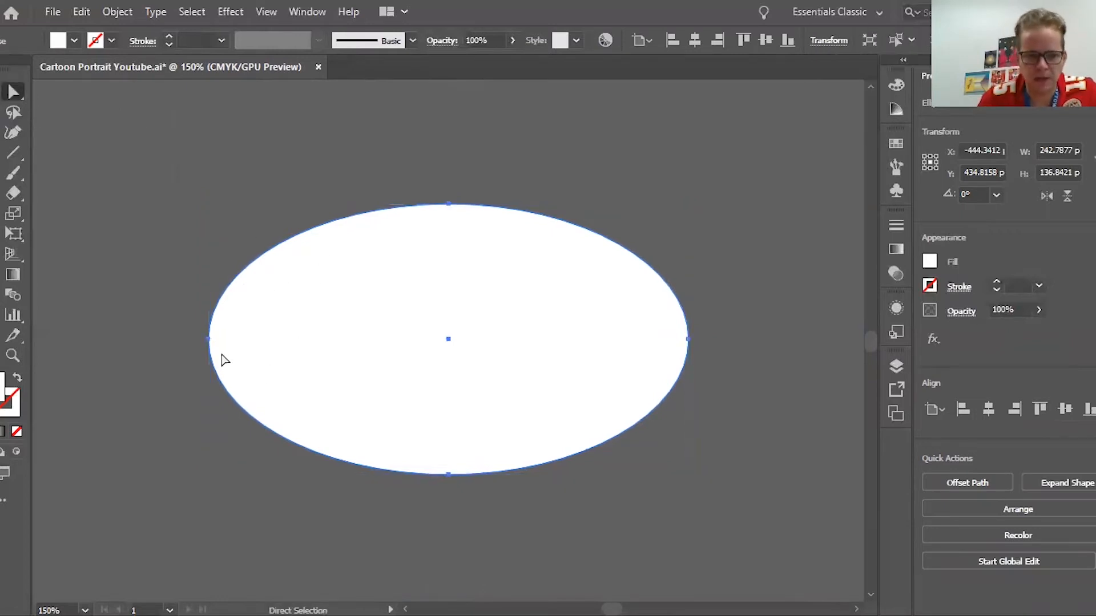
{"action": "left_click", "coordinate": [209, 341]}
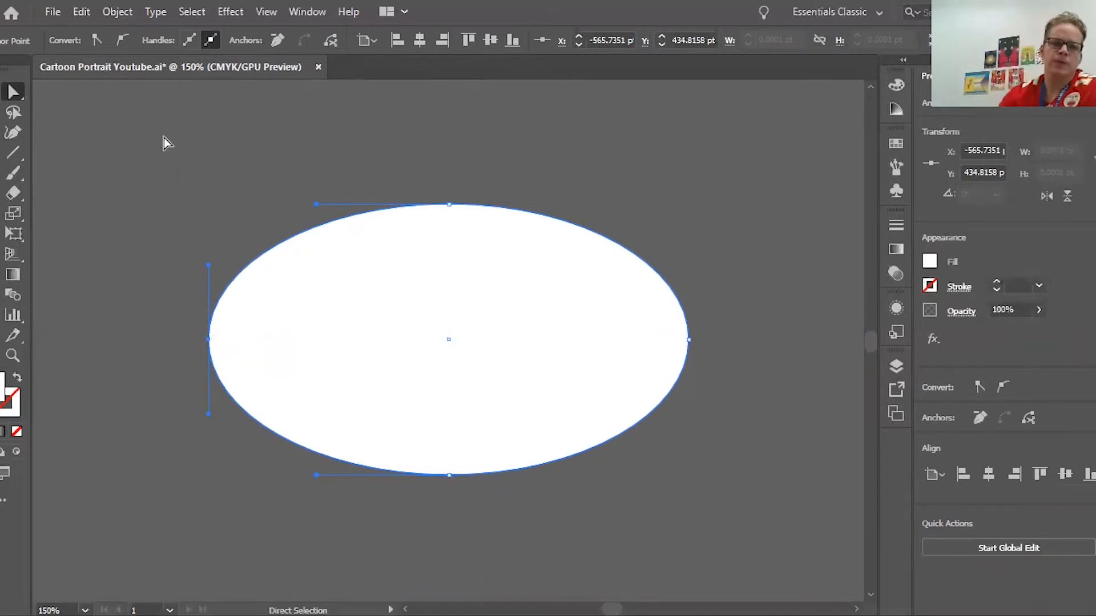
{"action": "left_click", "coordinate": [97, 40]}
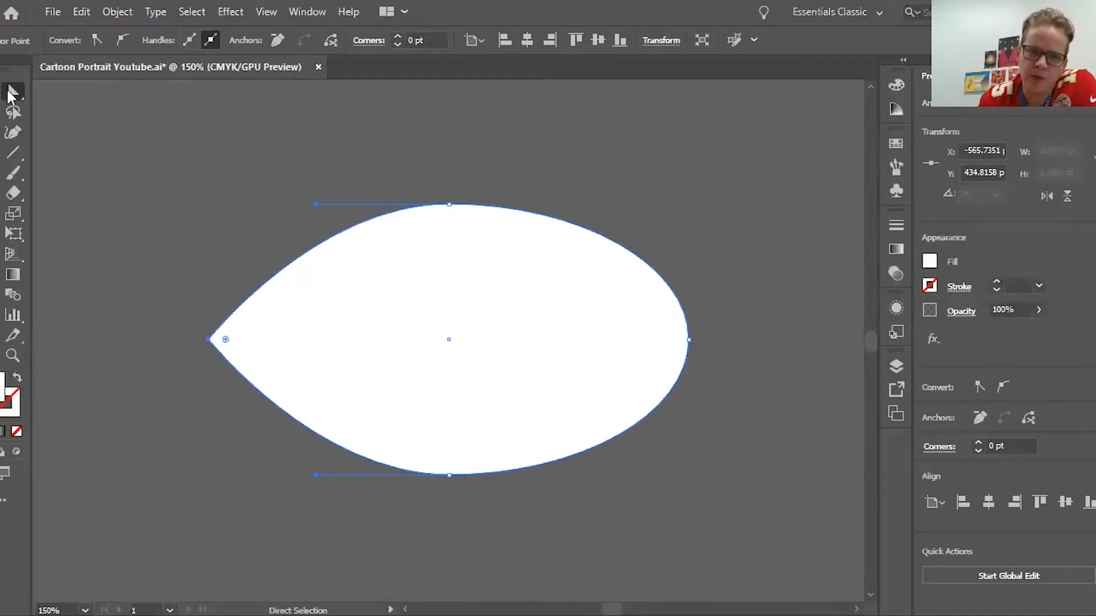
{"action": "left_click", "coordinate": [687, 341]}
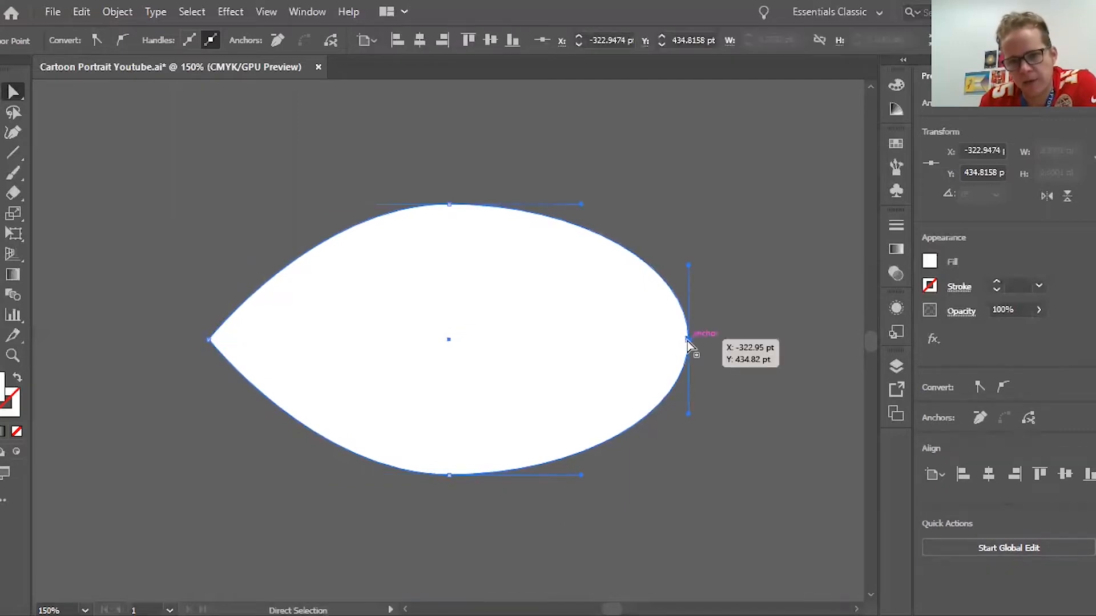
{"action": "left_click", "coordinate": [95, 45]}
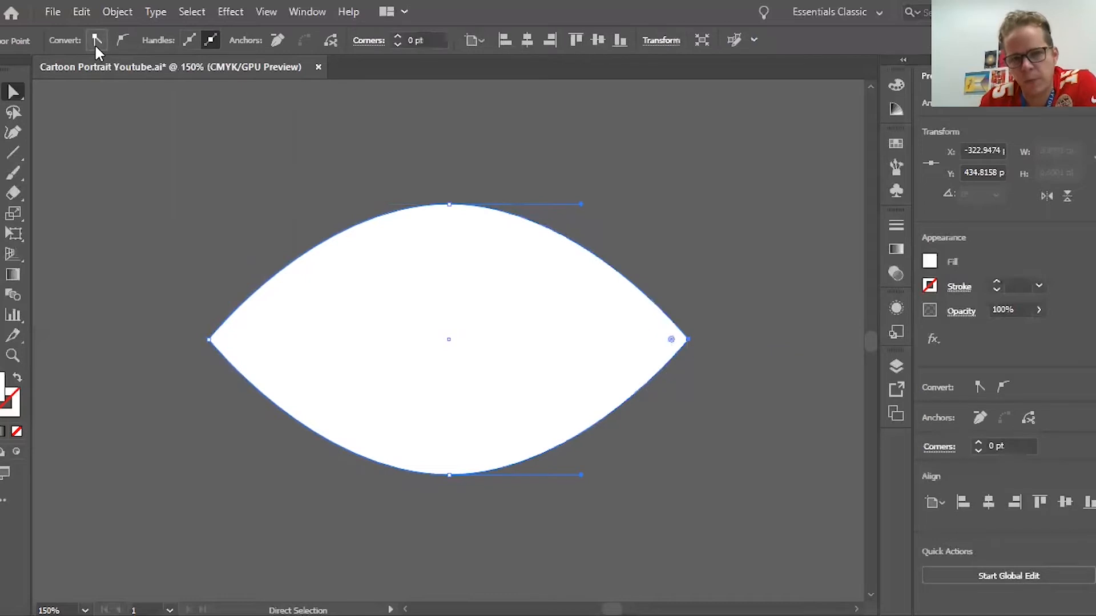
{"action": "left_click", "coordinate": [143, 214]}
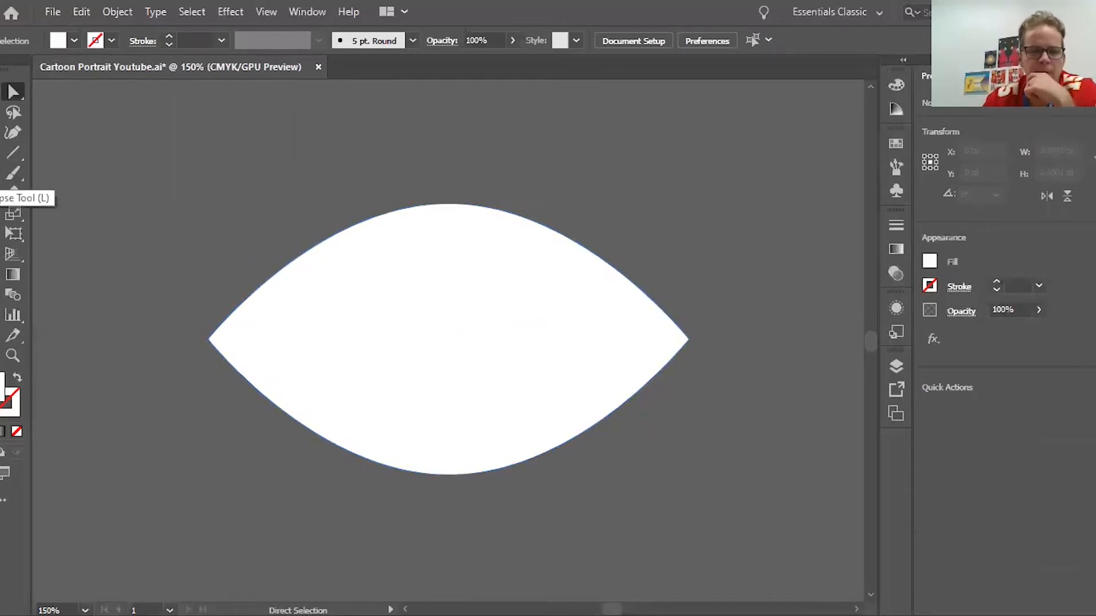
- Draw a circle about 134 pt in diameter from the centre of the almond eye and give it a black stroke
{"action": "left_click", "coordinate": [14, 201]}
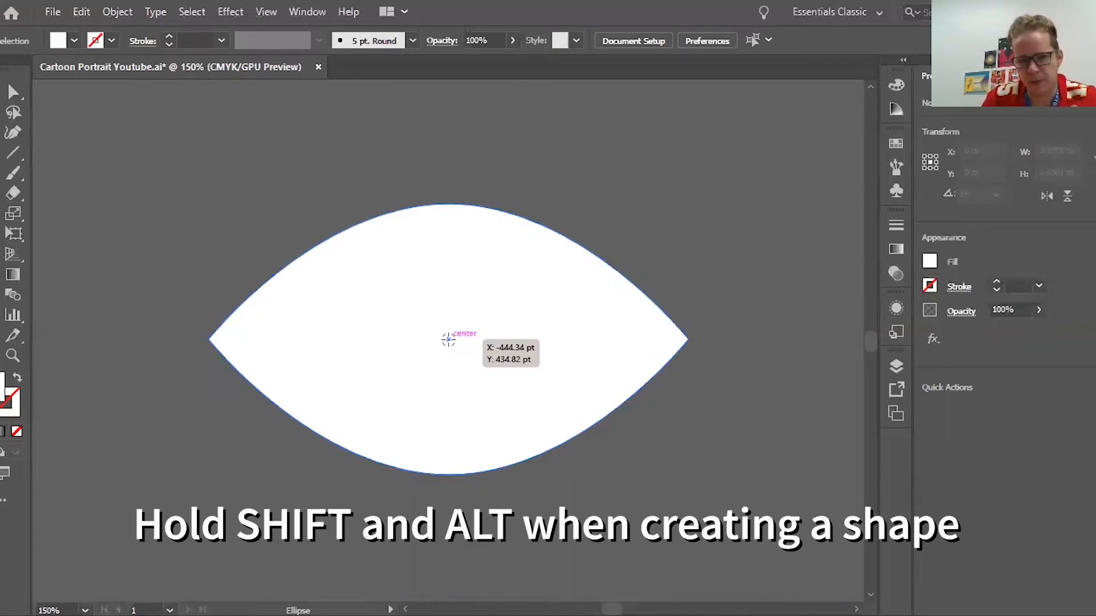
{"action": "left_click_drag", "start_coordinate": [448, 340], "coordinate": [582, 467]}
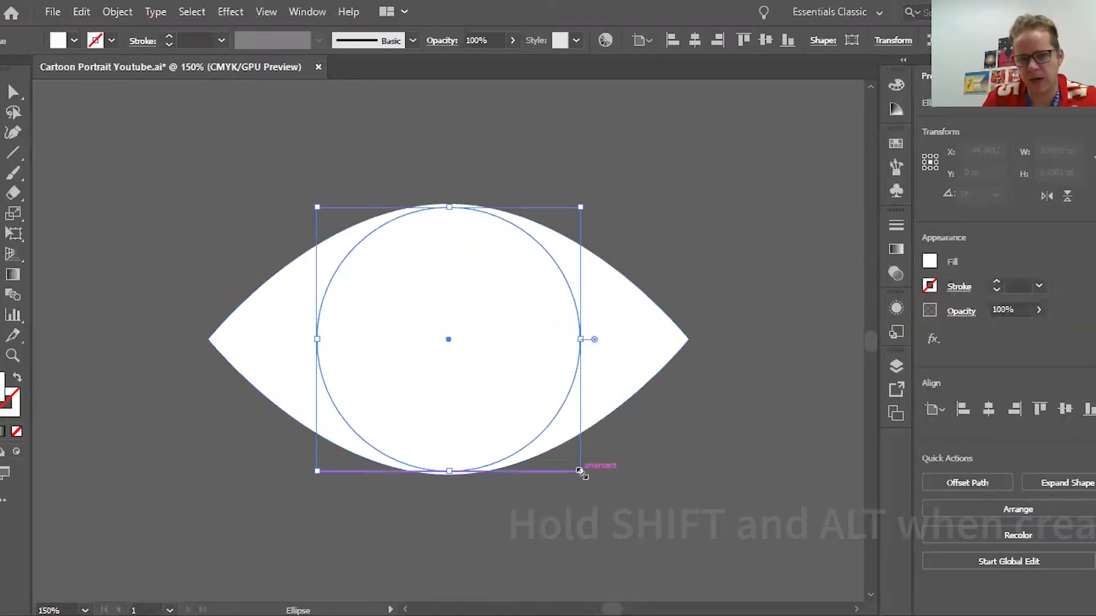
{"action": "left_click", "coordinate": [112, 40]}
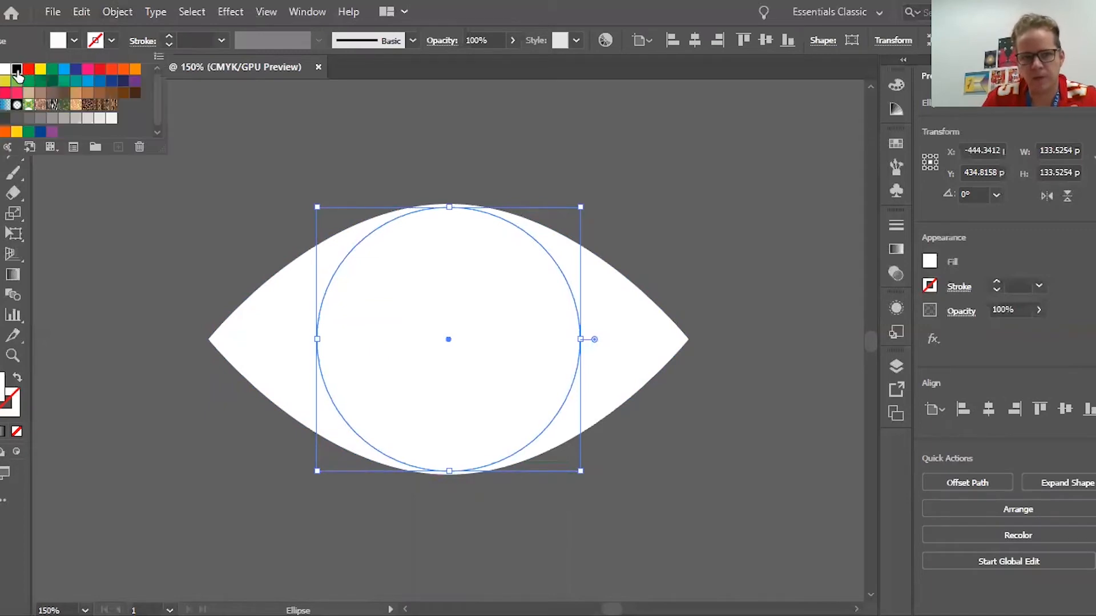
{"action": "left_click", "coordinate": [17, 69]}
{"action": "left_click", "coordinate": [151, 217]}
{"action": "key", "text": "v"}
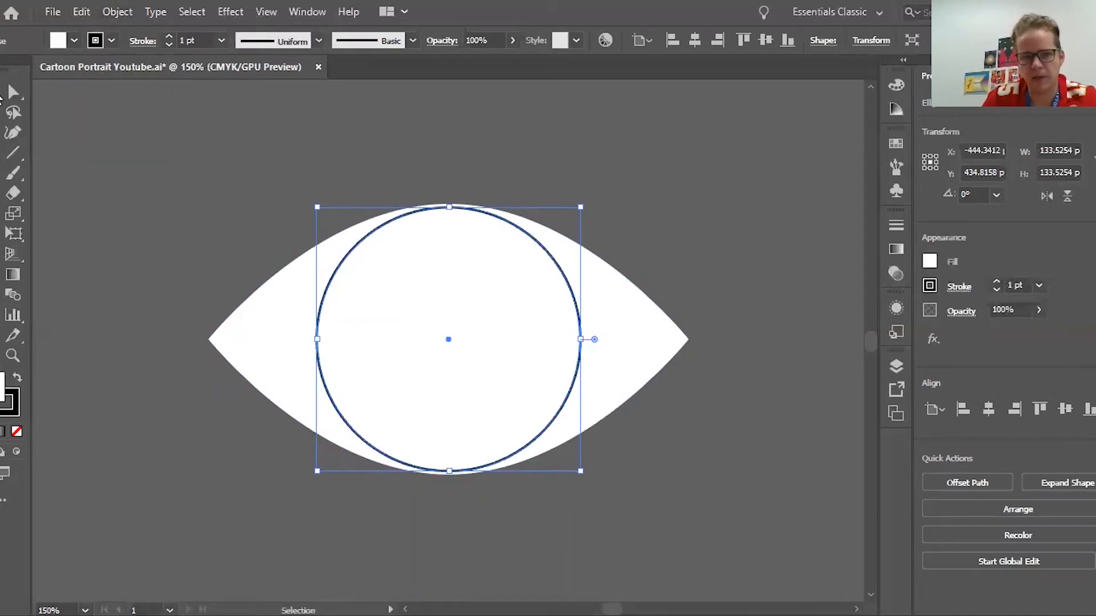
{"action": "left_click", "coordinate": [161, 253]}
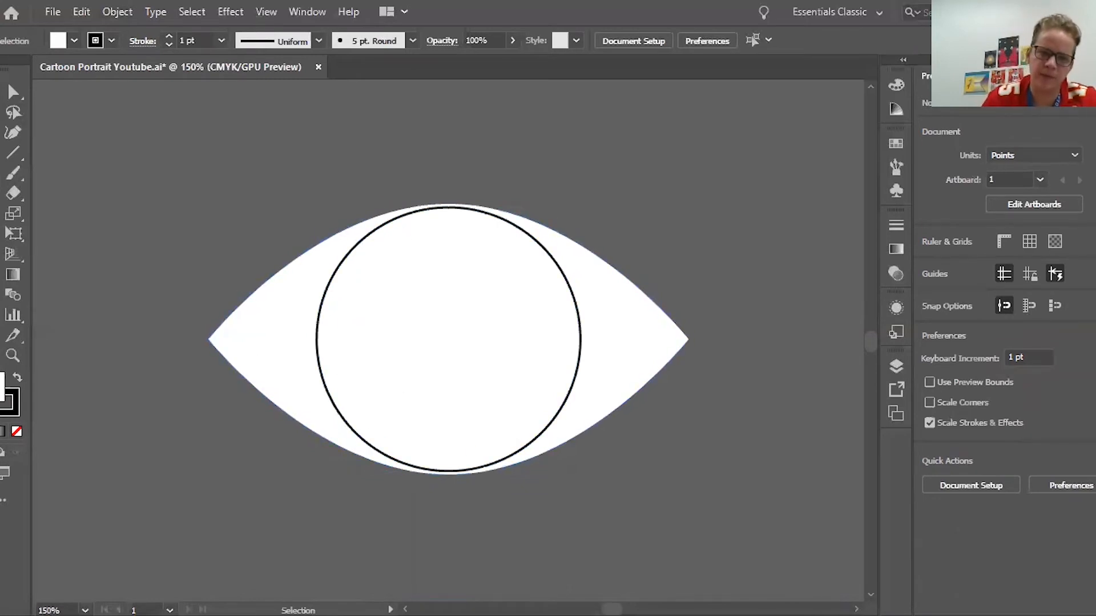
- Draw a smaller concentric circle about 61 pt in diameter at the centre of the iris circle
{"action": "key", "text": "l"}
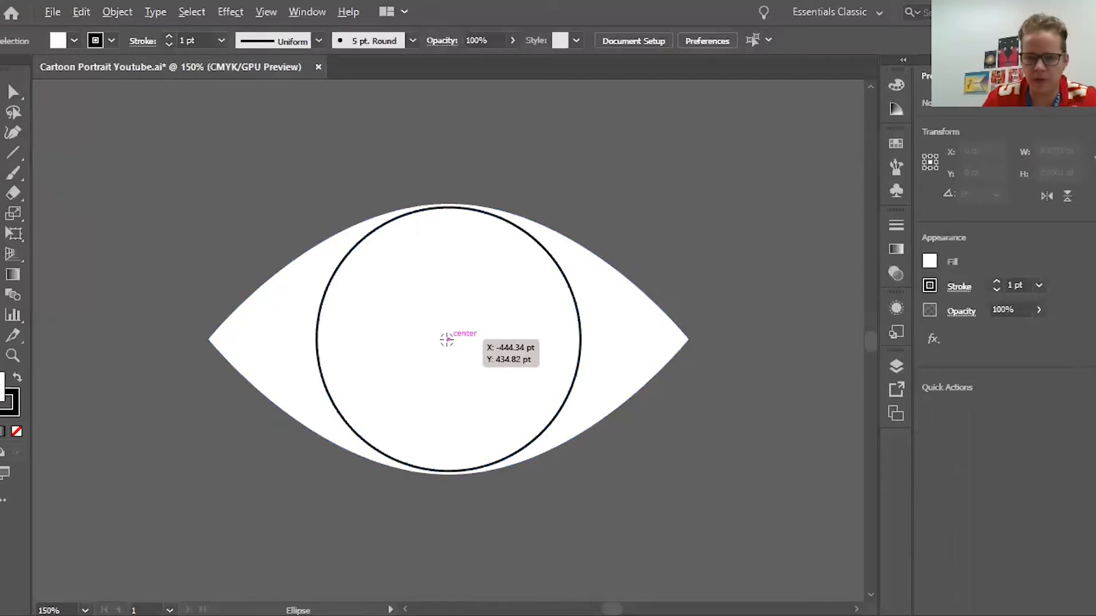
{"action": "left_click_drag", "start_coordinate": [456, 343], "coordinate": [509, 399]}
{"action": "left_click", "coordinate": [13, 92]}
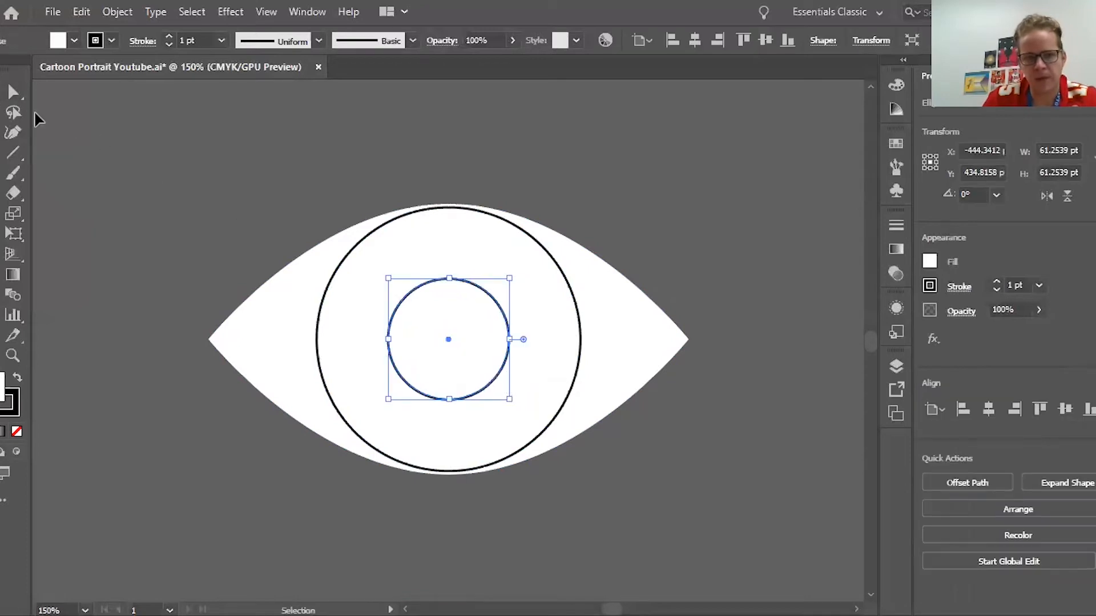
{"action": "left_click", "coordinate": [308, 240]}
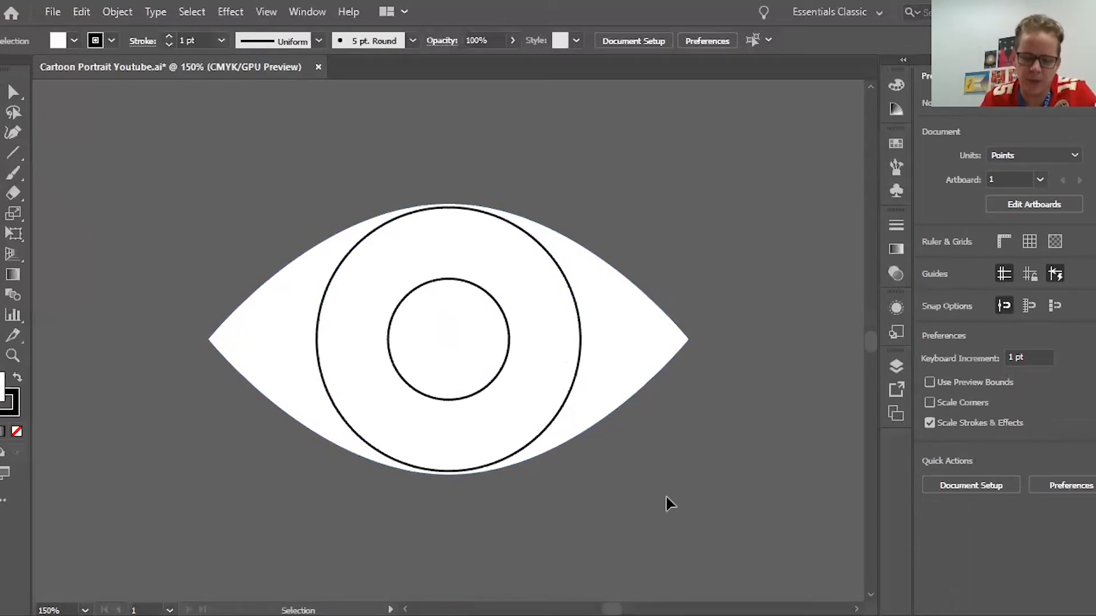
- Fill the small inner circle with black to make the pupil
{"action": "left_click", "coordinate": [418, 386]}
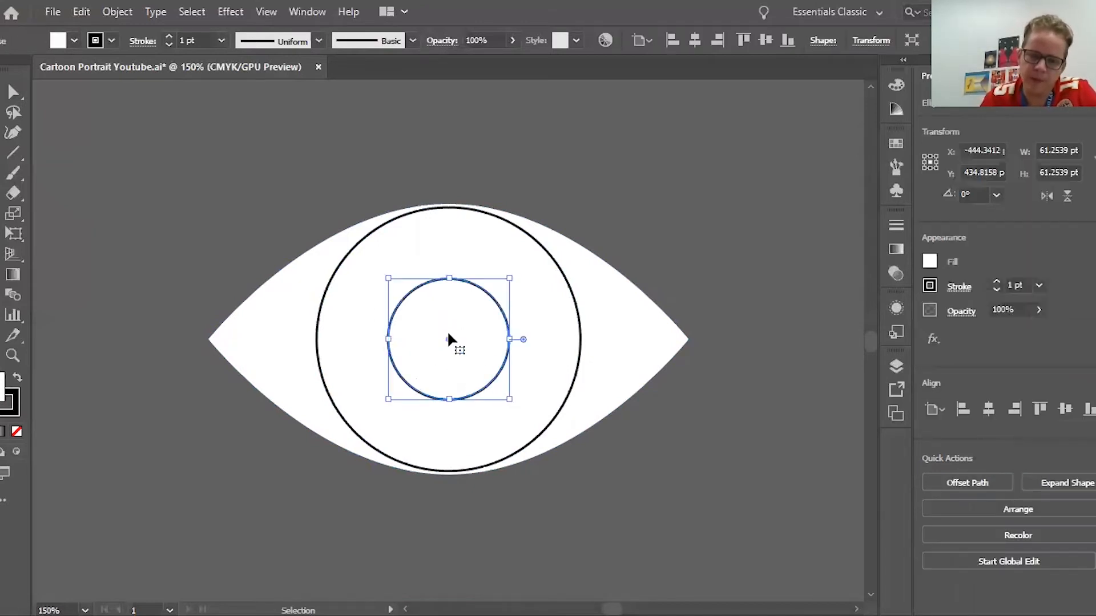
{"action": "left_click", "coordinate": [75, 41]}
{"action": "left_click", "coordinate": [17, 69]}
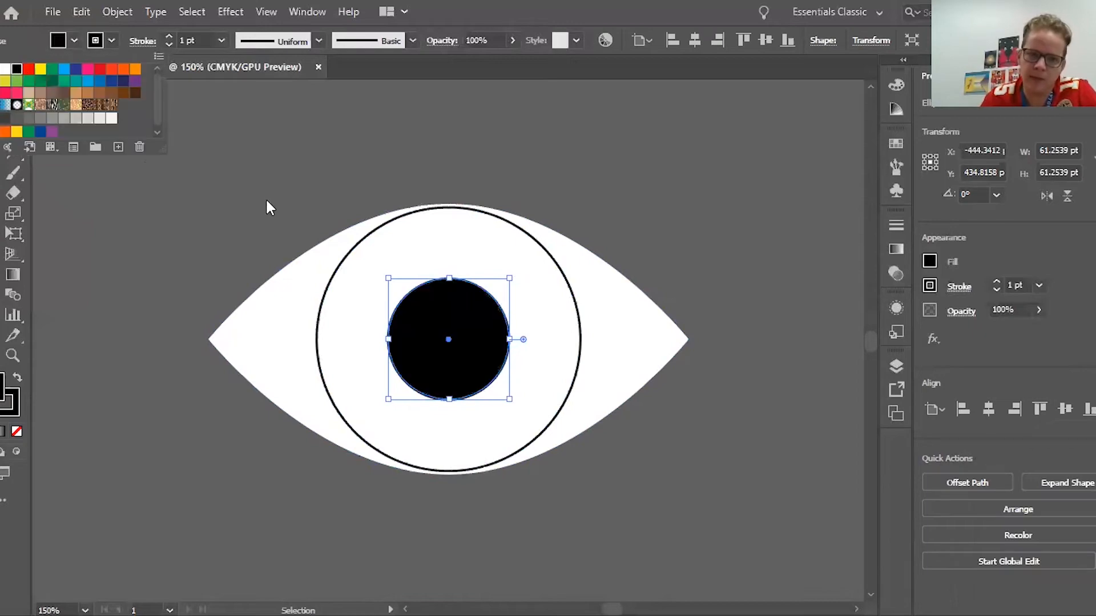
{"action": "left_click", "coordinate": [265, 198]}
- Fill the larger circle around the pupil with light blue to colour the iris
{"action": "left_click", "coordinate": [428, 238]}
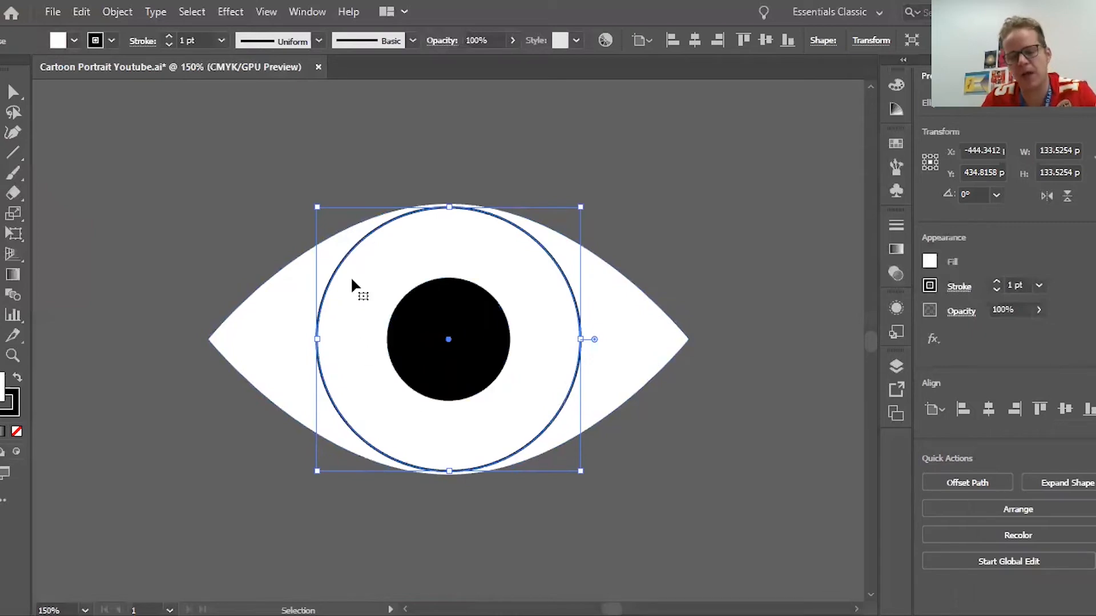
{"action": "left_click", "coordinate": [73, 37]}
{"action": "left_click", "coordinate": [64, 68]}
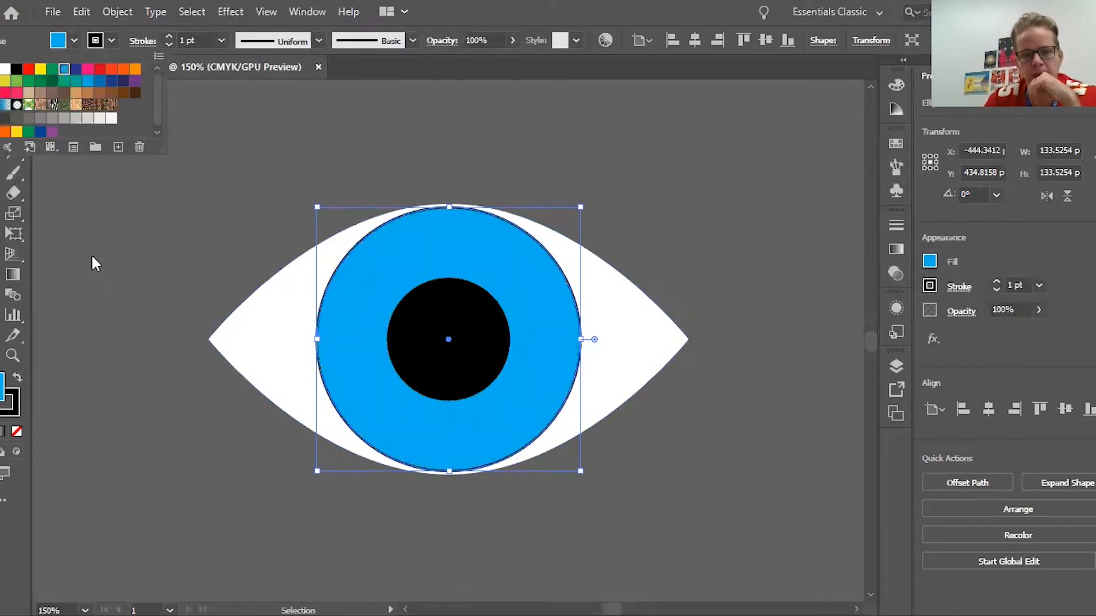
{"action": "left_click", "coordinate": [96, 264]}
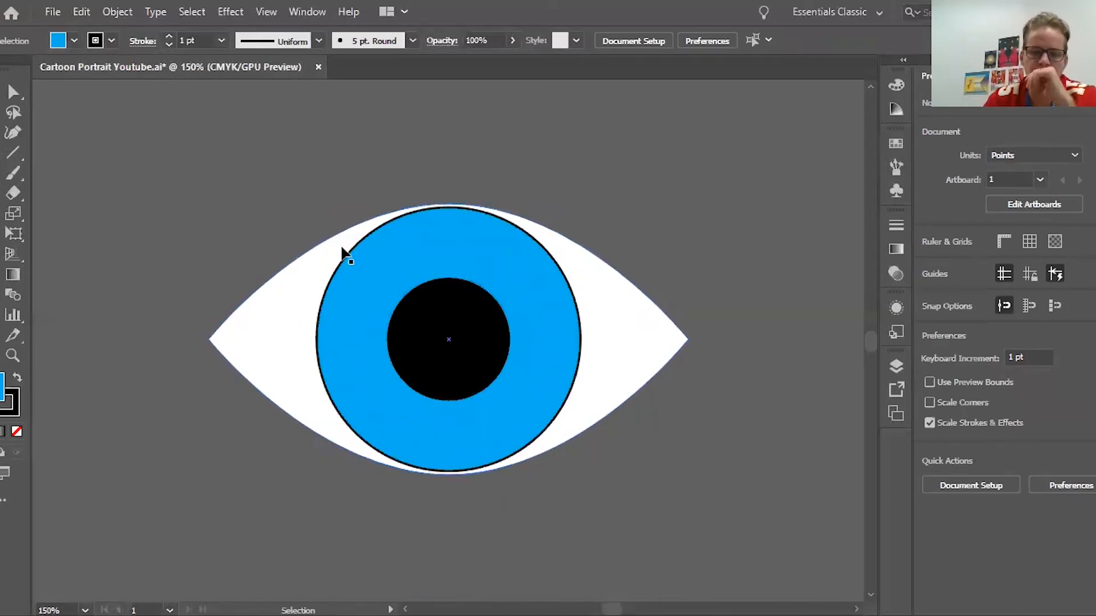
{"action": "left_click_drag", "start_coordinate": [203, 174], "coordinate": [682, 430]}
{"action": "left_click", "coordinate": [745, 426]}
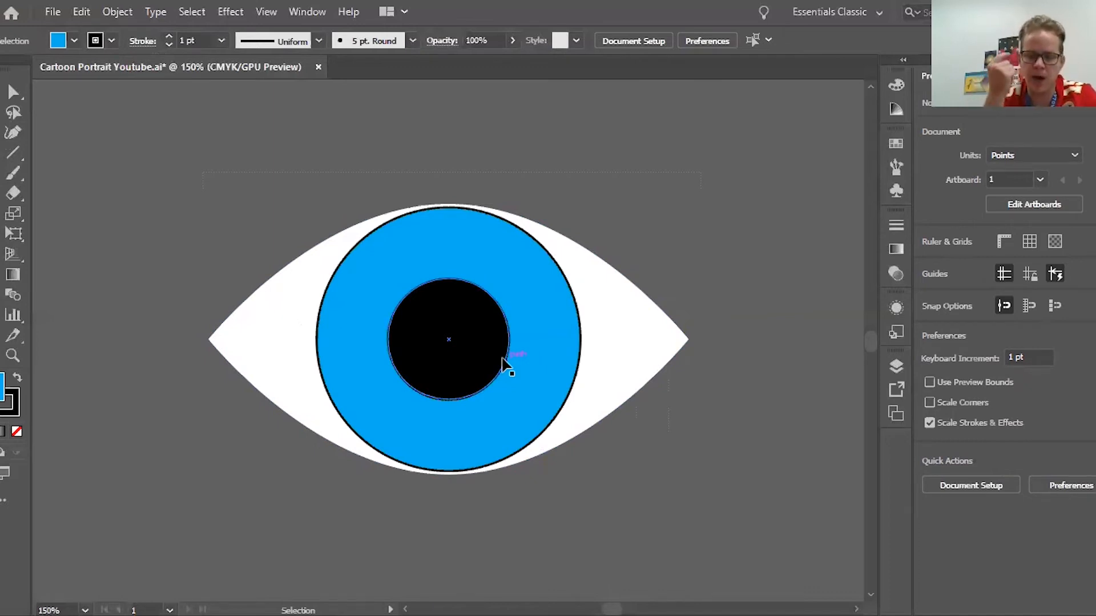
- Try painting black strokes radiating from the pupil across the iris with the 5 pt round brush
{"action": "left_click", "coordinate": [13, 173]}
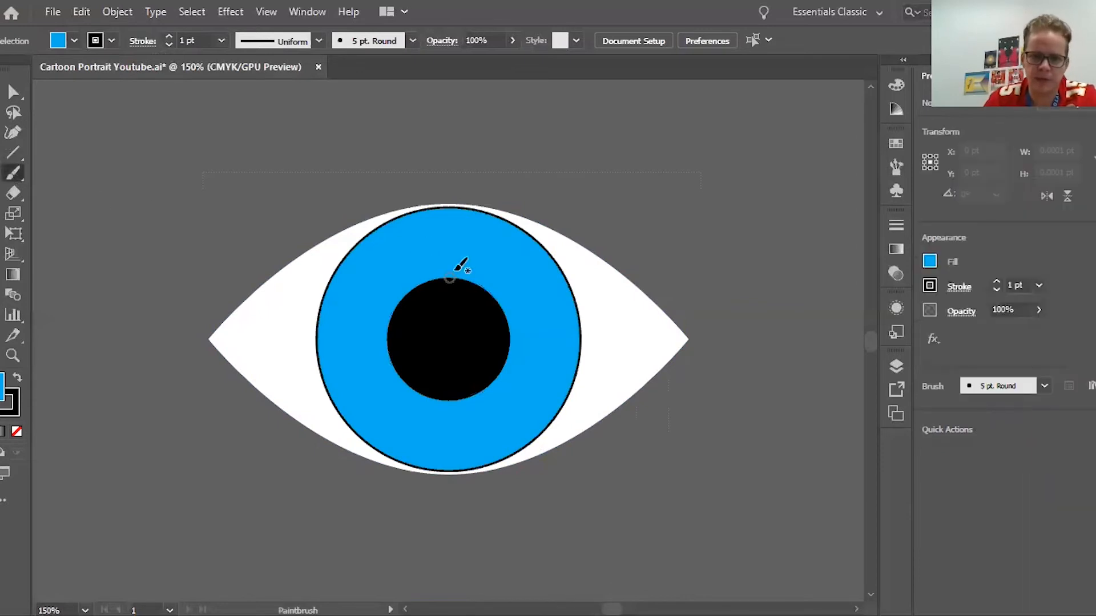
{"action": "left_click_drag", "start_coordinate": [402, 211], "coordinate": [414, 269]}
{"action": "left_click_drag", "start_coordinate": [446, 187], "coordinate": [449, 280]}
{"action": "left_click_drag", "start_coordinate": [524, 178], "coordinate": [479, 286]}
{"action": "left_click_drag", "start_coordinate": [576, 251], "coordinate": [488, 294]}
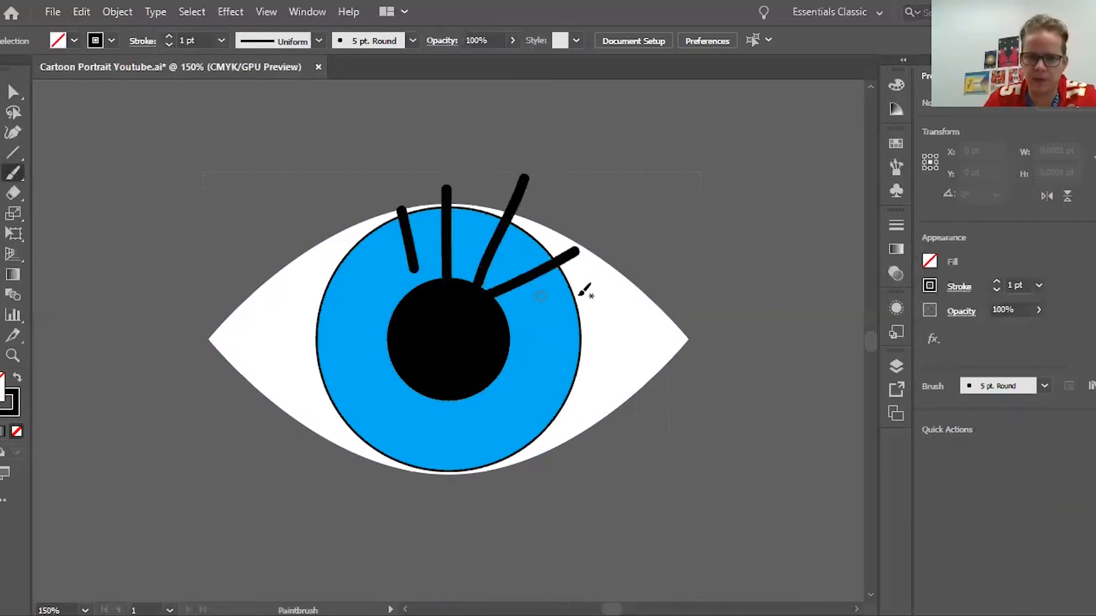
{"action": "left_click_drag", "start_coordinate": [610, 309], "coordinate": [514, 319]}
{"action": "left_click_drag", "start_coordinate": [619, 370], "coordinate": [510, 370]}
{"action": "left_click_drag", "start_coordinate": [536, 425], "coordinate": [511, 409]}
- Undo all the radiating brush strokes painted over the iris
{"action": "key", "text": "ctrl+z"}
{"action": "key", "text": "ctrl+z"}
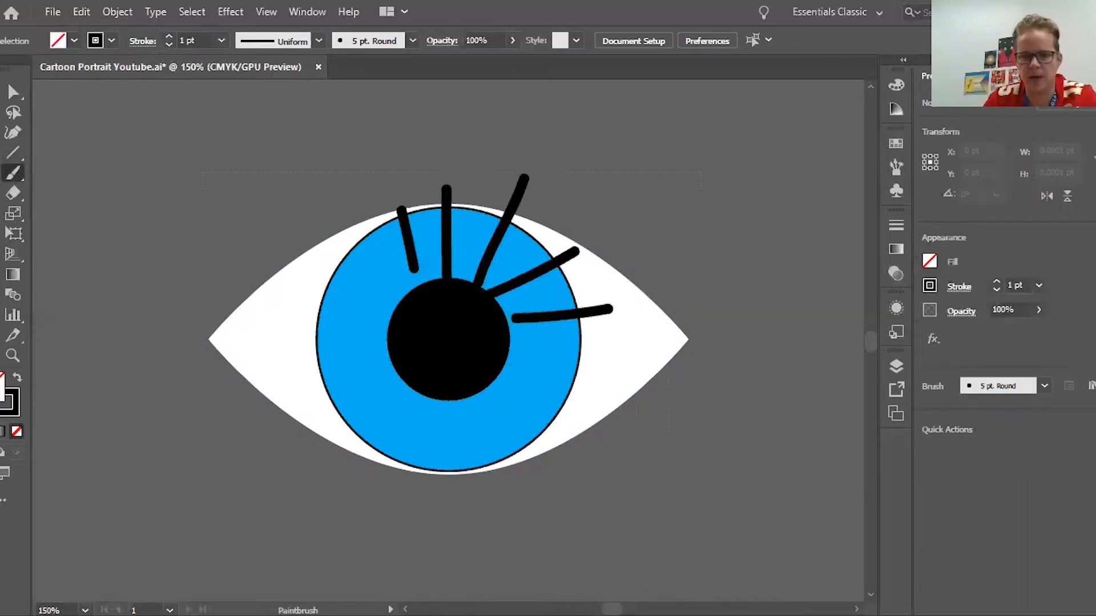
{"action": "key", "text": "ctrl+z"}
{"action": "key", "text": "ctrl+z"}
{"action": "key", "text": "ctrl+z"}
{"action": "key", "text": "ctrl+z"}
{"action": "key", "text": "ctrl+z"}
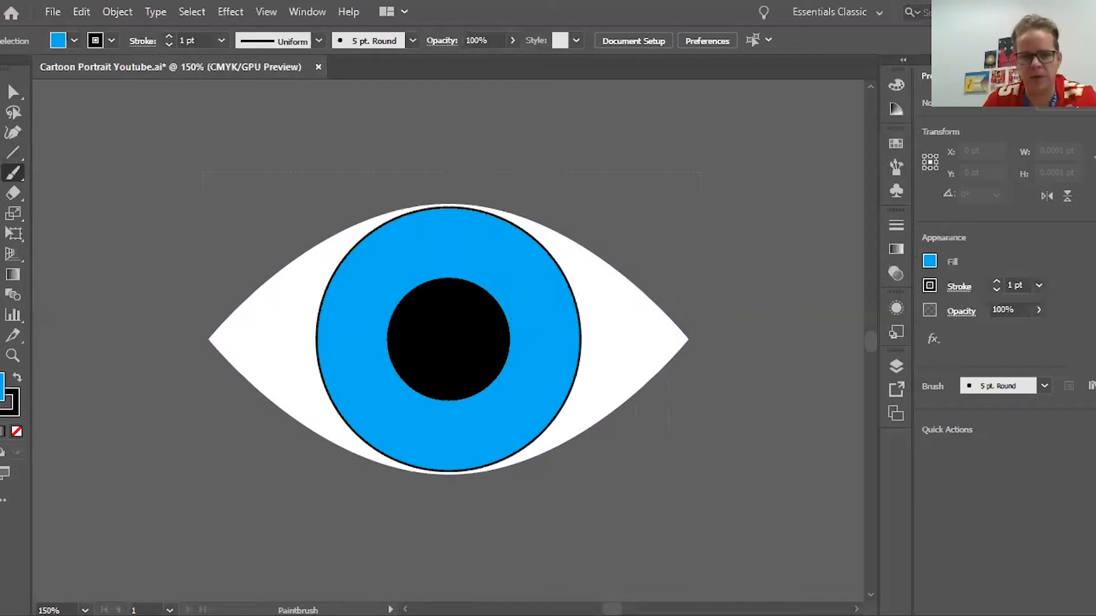
- Draw a 16-pointed star with radii of 25 pt and 50 pt centred on the pupil
{"action": "left_click", "coordinate": [1, 92]}
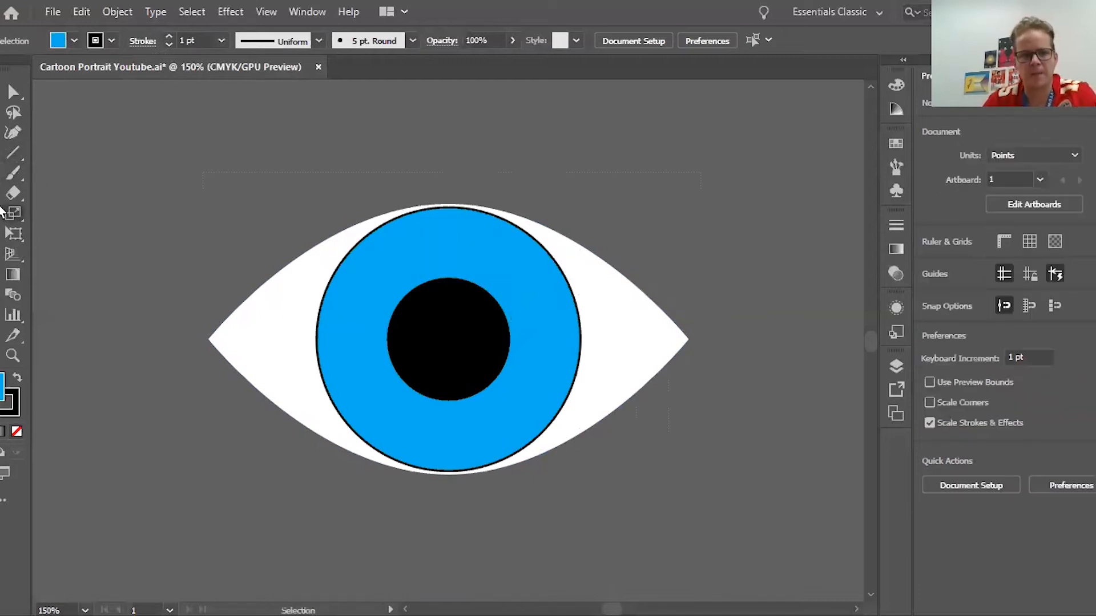
{"action": "left_click", "coordinate": [1, 174]}
{"action": "left_click_drag", "start_coordinate": [0, 174], "coordinate": [72, 262]}
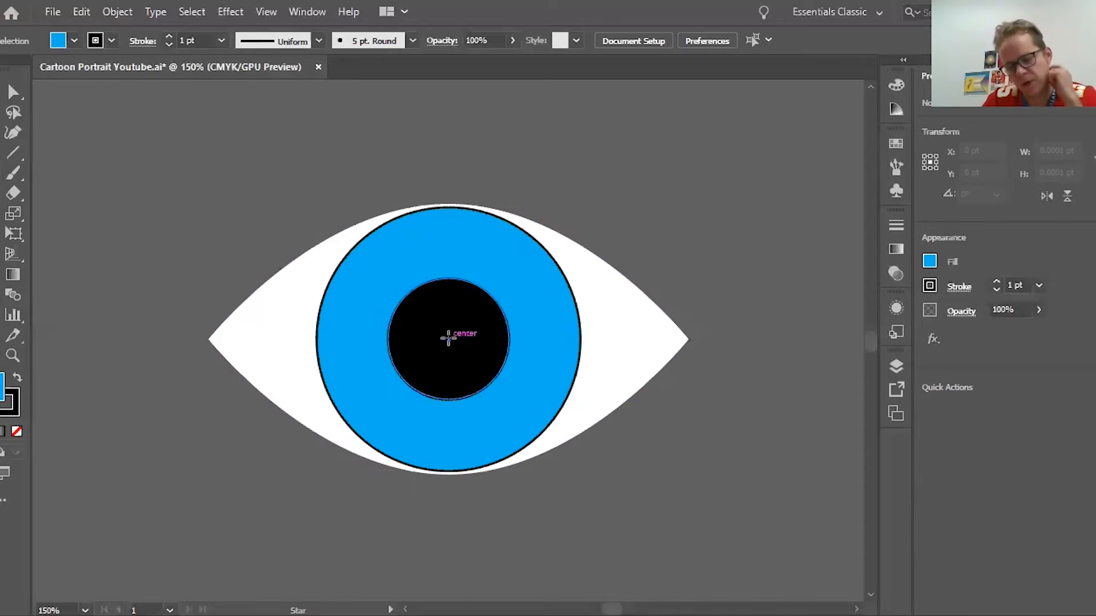
{"action": "left_click", "coordinate": [448, 338]}
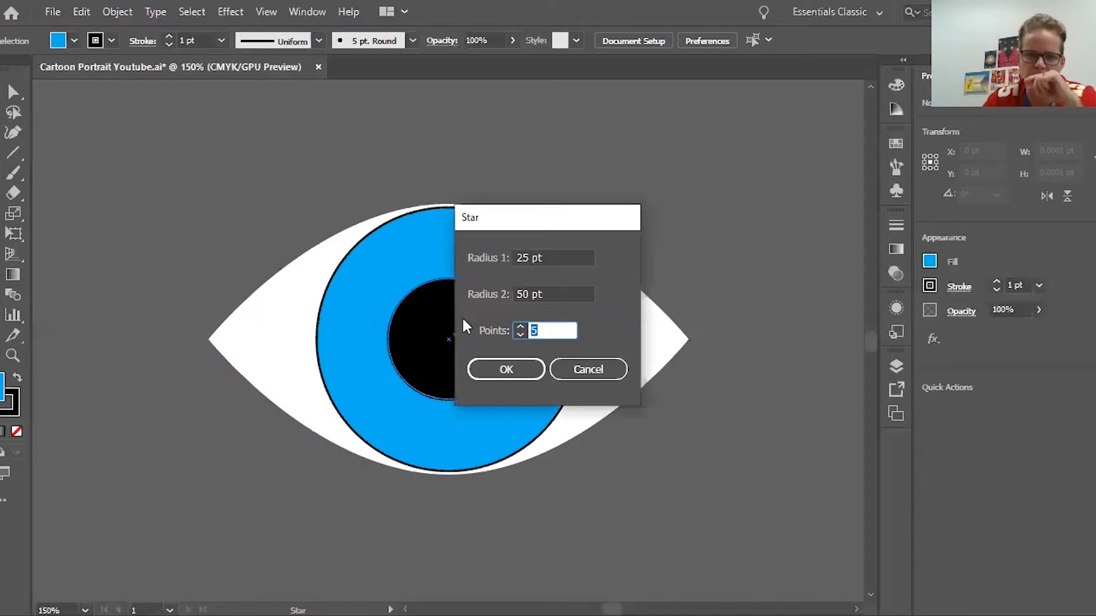
{"action": "left_click", "coordinate": [520, 327]}
{"action": "left_click", "coordinate": [506, 370]}
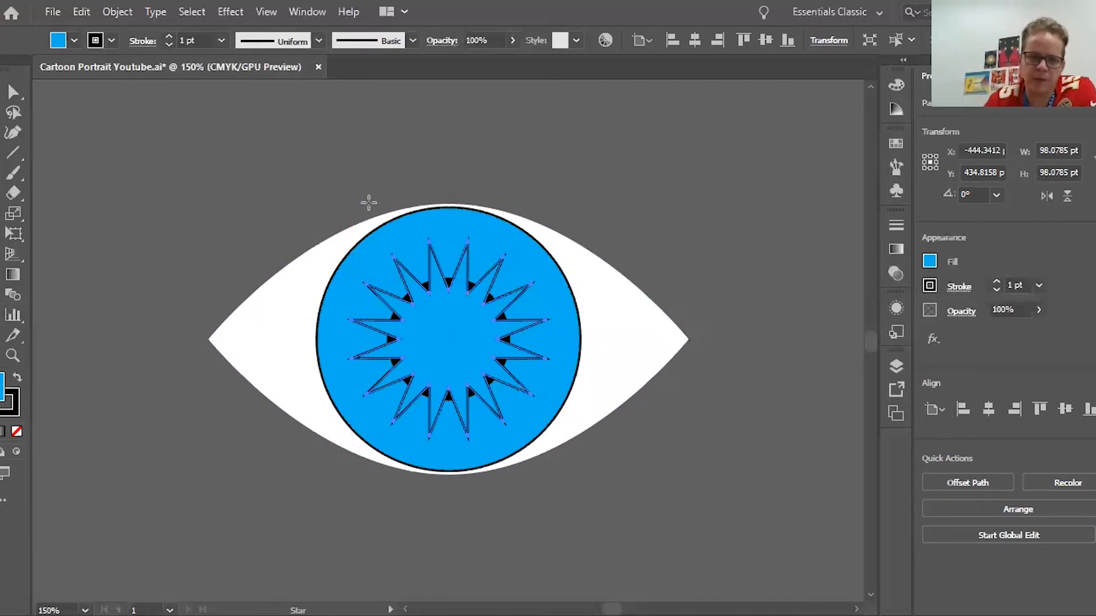
- Enlarge the star proportionally from its centre to about 120 pt wide and remove its stroke
{"action": "left_click", "coordinate": [13, 92]}
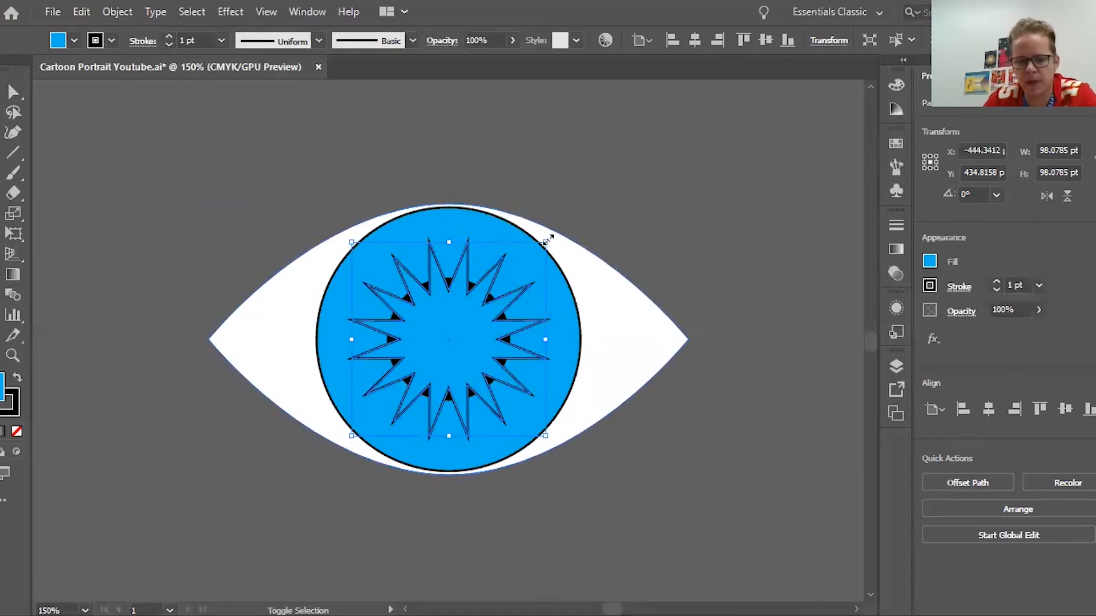
{"action": "mouse_move", "coordinate": [545, 242]}
{"action": "left_mouse_down"}
{"action": "mouse_move", "coordinate": [566, 234]}
{"action": "mouse_move", "coordinate": [567, 219]}
{"action": "left_mouse_up"}
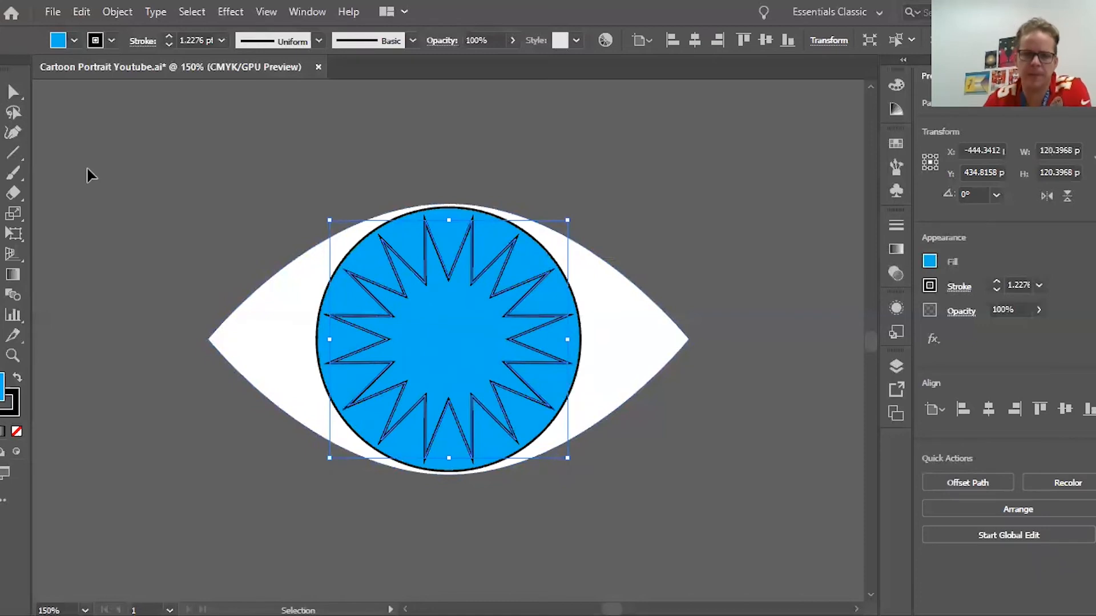
{"action": "left_click", "coordinate": [111, 41]}
{"action": "left_click", "coordinate": [4, 69]}
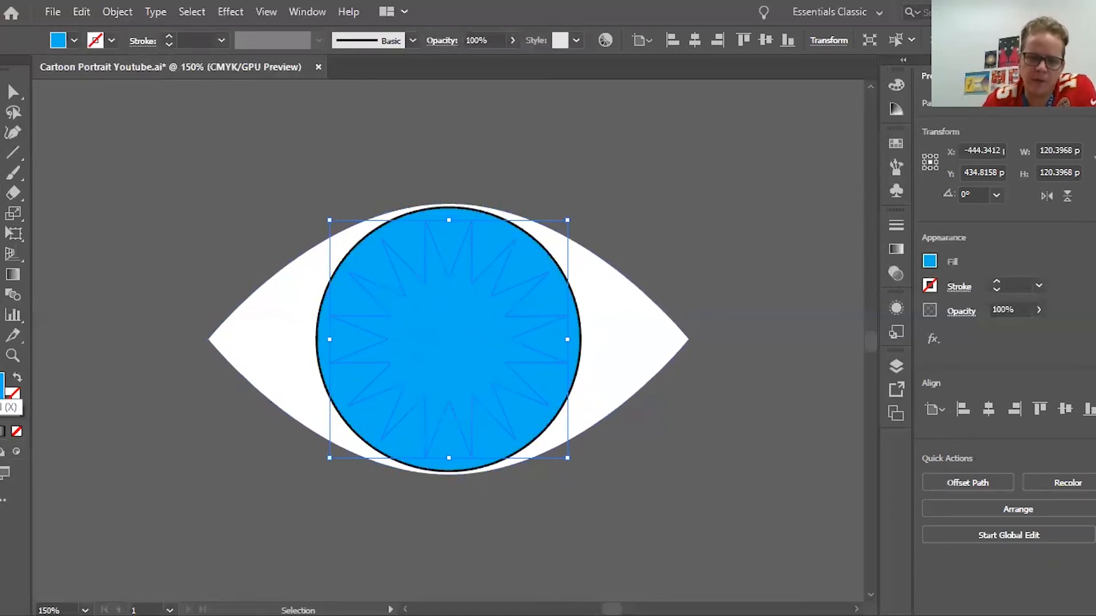
- Fill the star with the lighter blue 73D2EF
{"action": "double_click", "coordinate": [2, 384]}
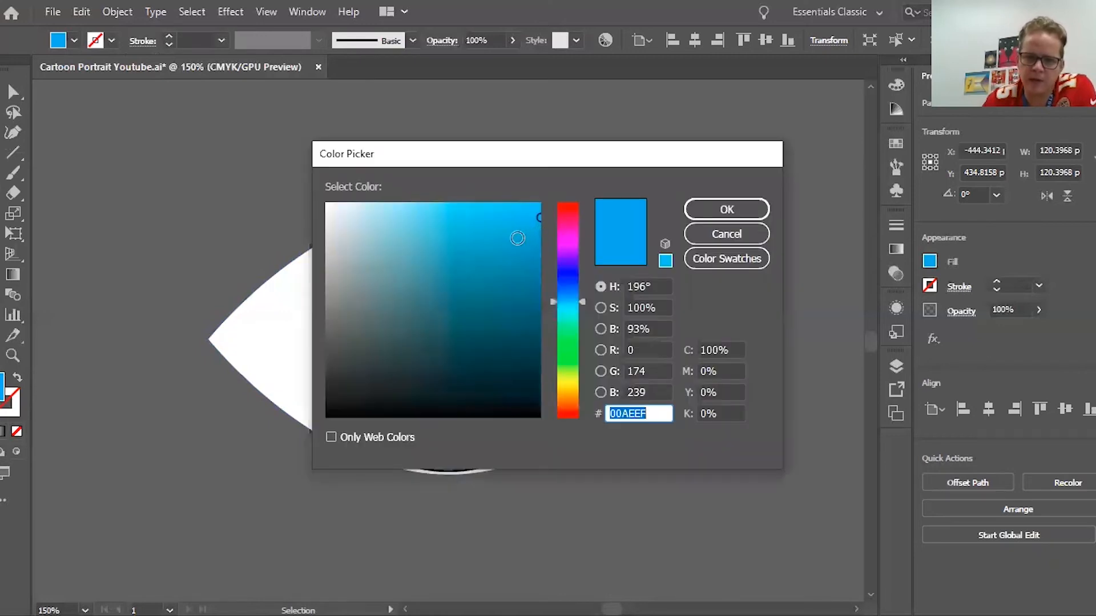
{"action": "left_click", "coordinate": [495, 226]}
{"action": "left_click", "coordinate": [463, 220]}
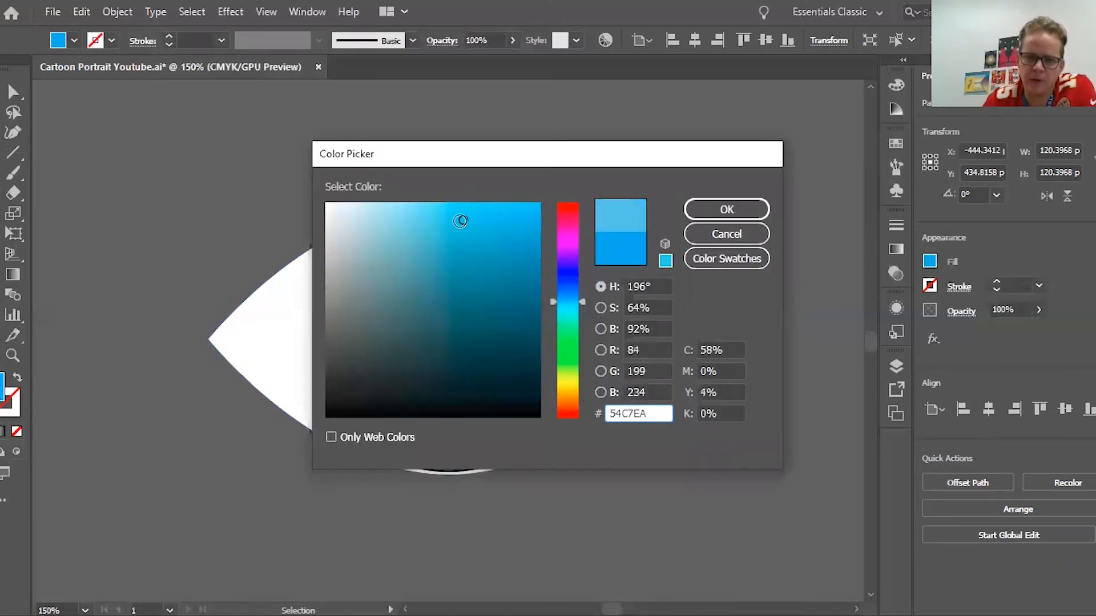
{"action": "left_click", "coordinate": [436, 215]}
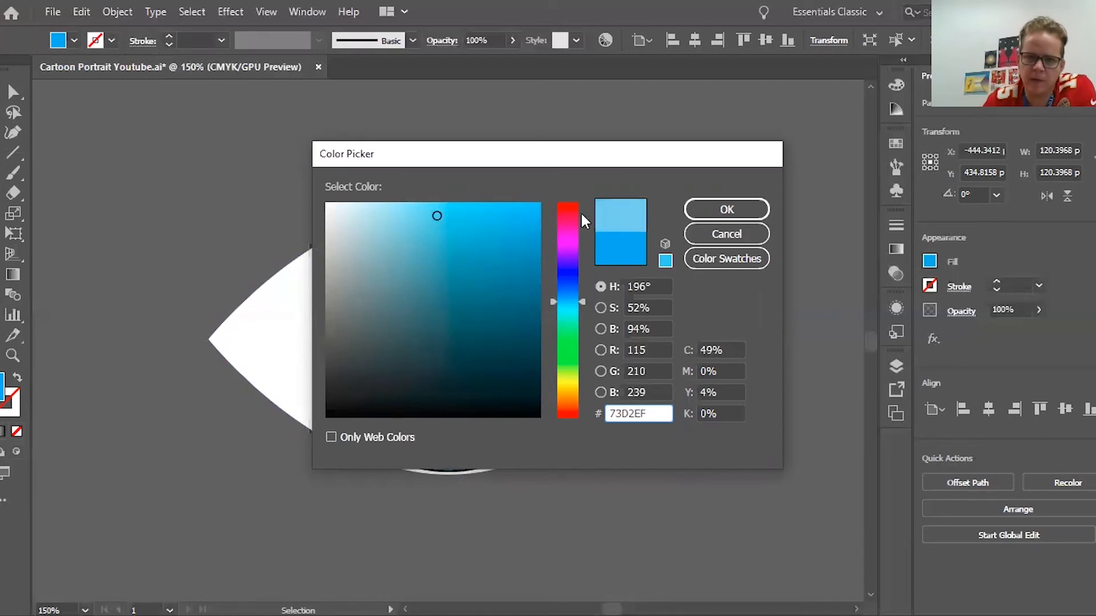
{"action": "left_click", "coordinate": [725, 211]}
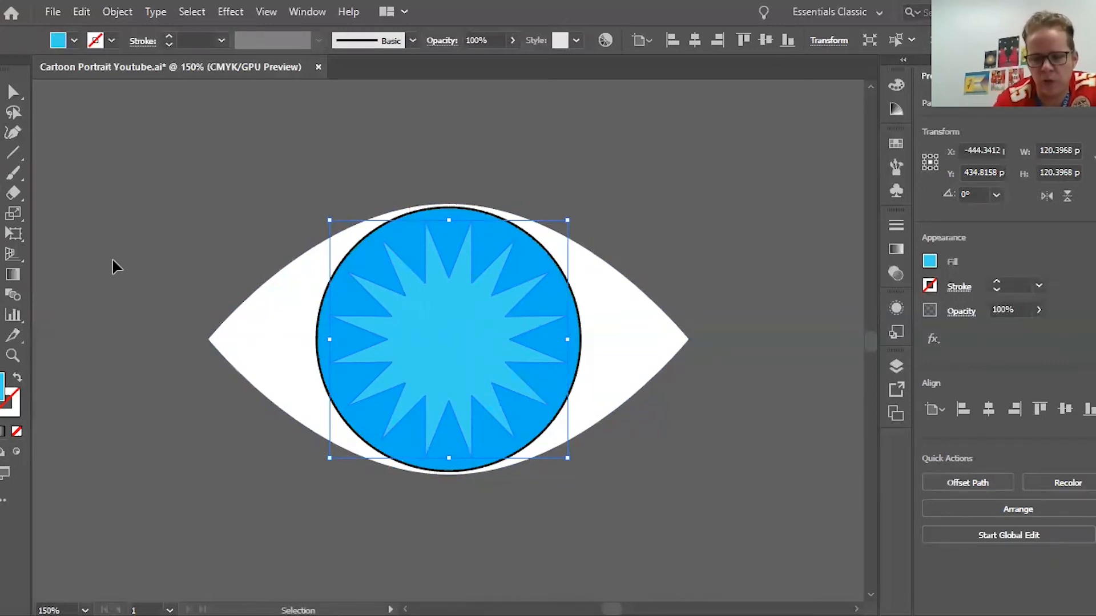
- Send the star backward so that it sits behind the black pupil but in front of the blue iris
{"action": "key", "text": "a"}
{"action": "key", "text": "ctrl+["}
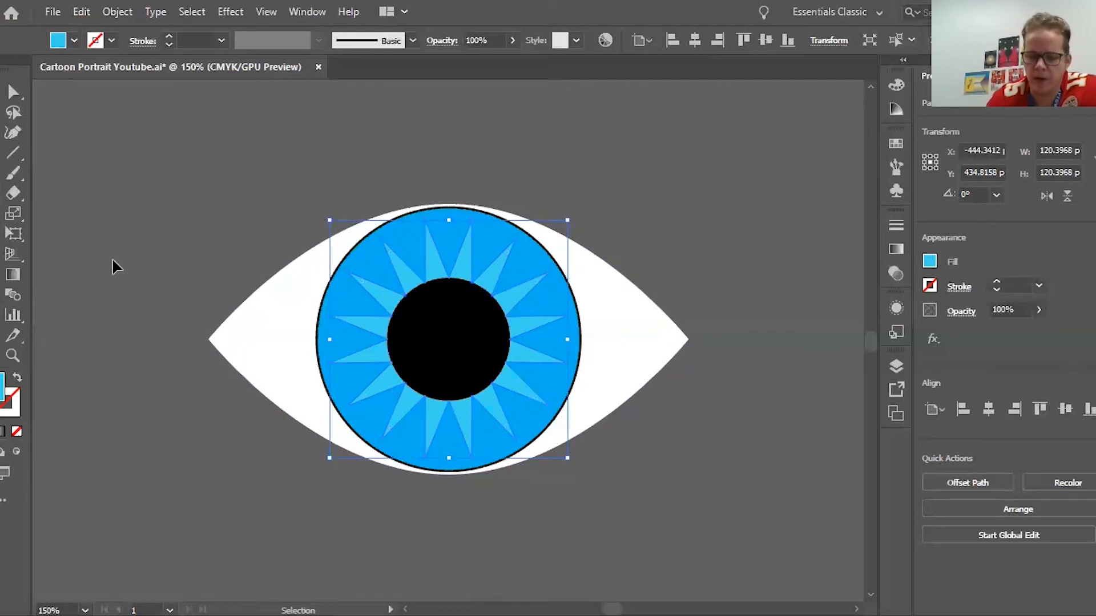
{"action": "key", "text": "ctrl+]"}
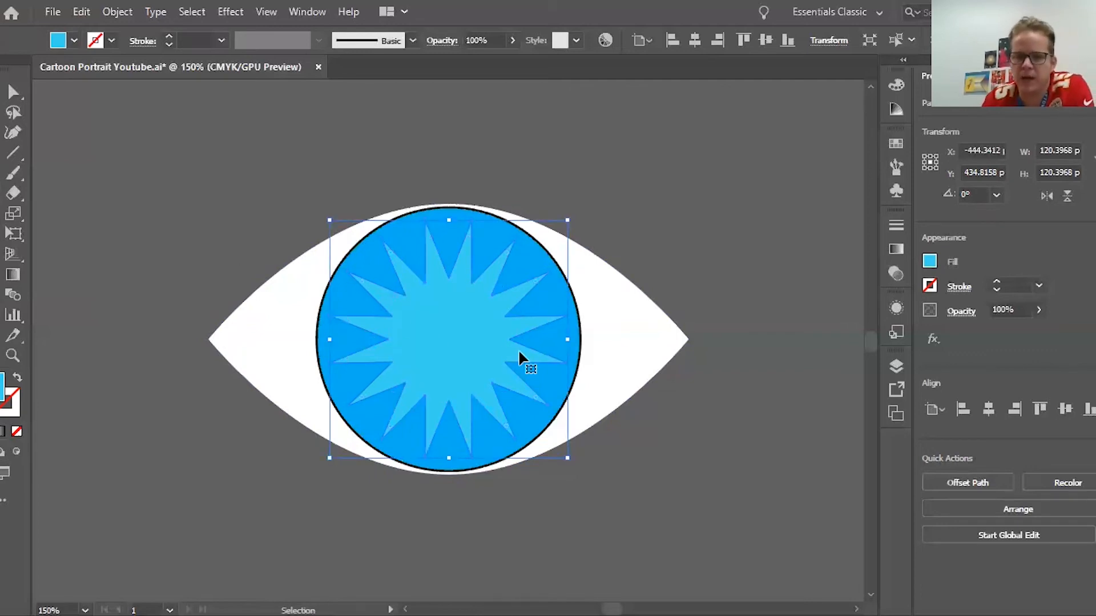
{"action": "left_click", "coordinate": [114, 12]}
{"action": "mouse_move", "coordinate": [217, 44]}
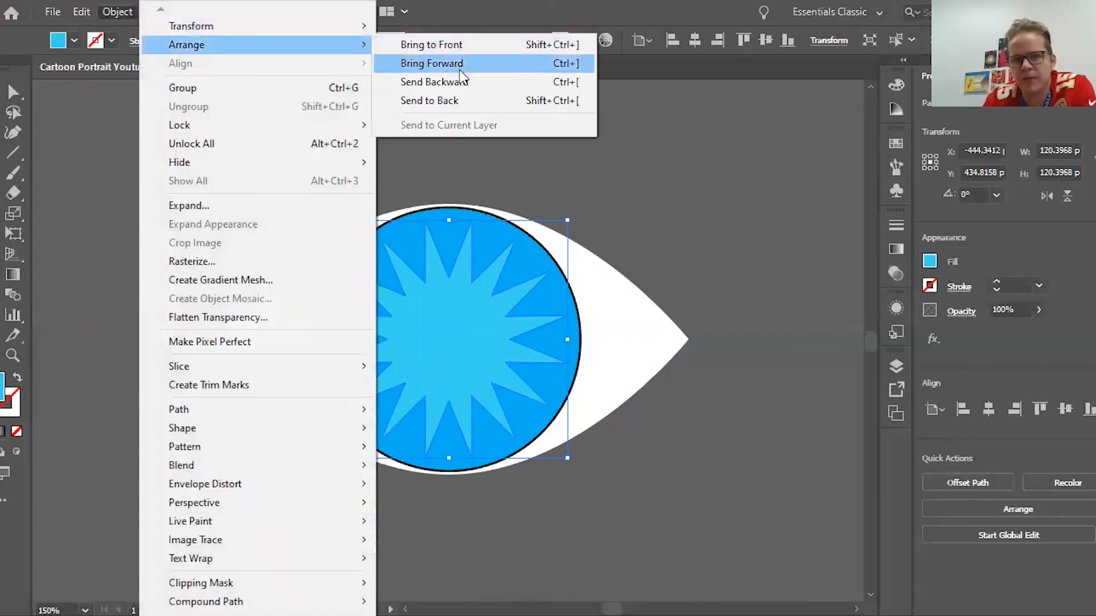
{"action": "left_click", "coordinate": [485, 85]}
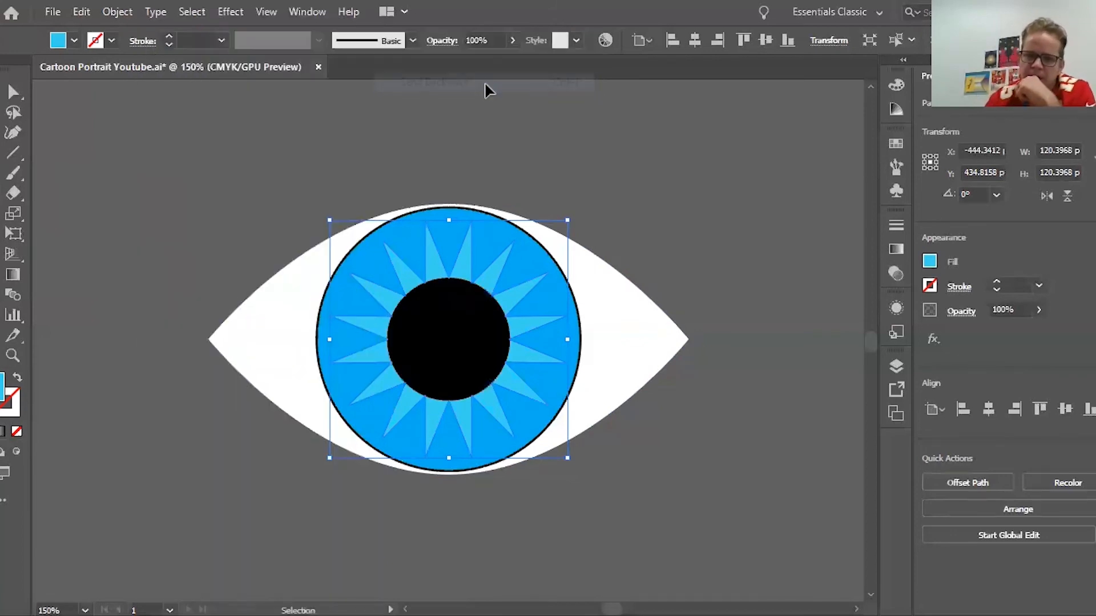
{"action": "left_click", "coordinate": [227, 228]}
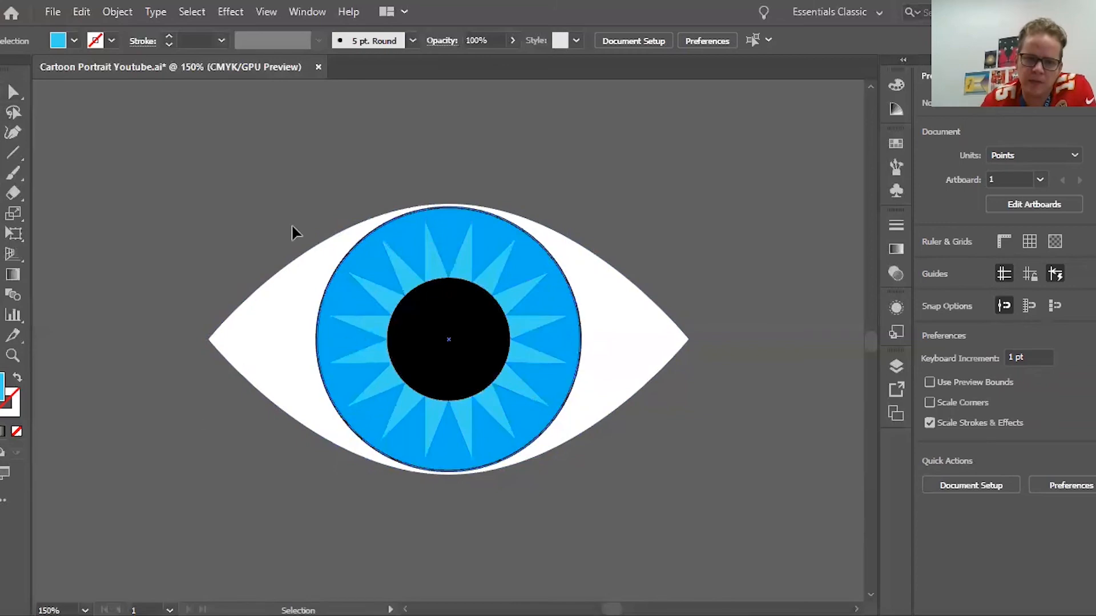
- Draw a white circle without stroke, about 29 pt wide, over the pupil's upper-right edge as a highlight
{"action": "left_click", "coordinate": [72, 40]}
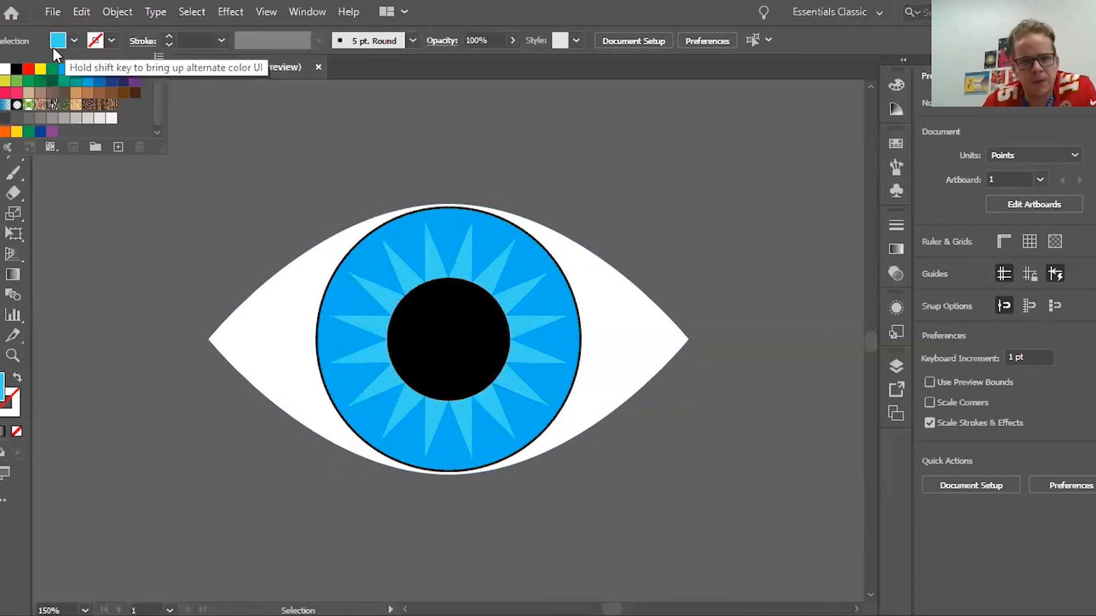
{"action": "left_click", "coordinate": [9, 69]}
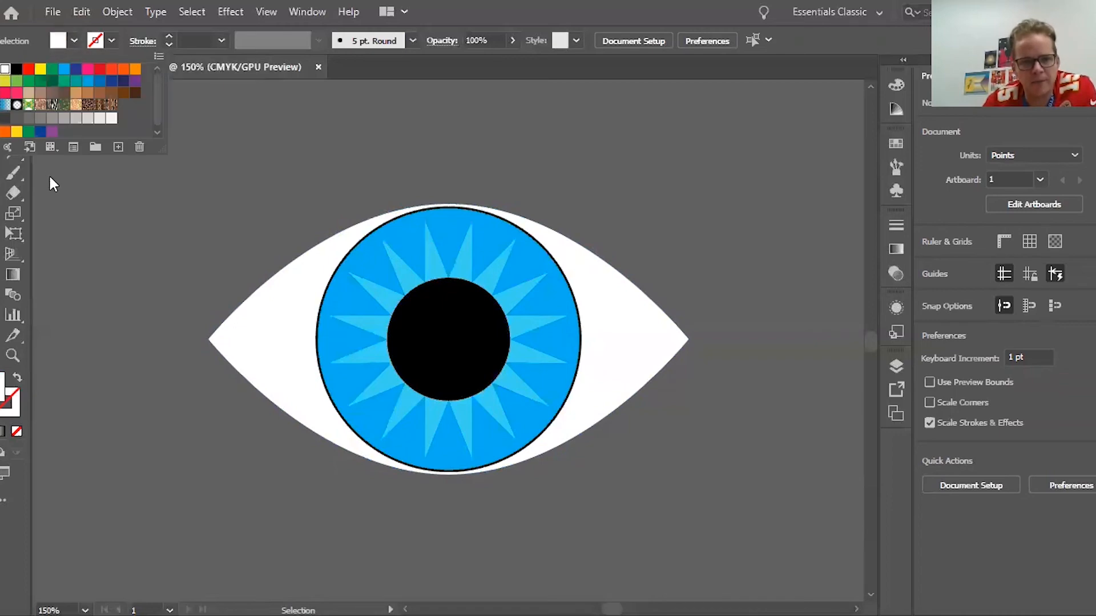
{"action": "left_click", "coordinate": [13, 173]}
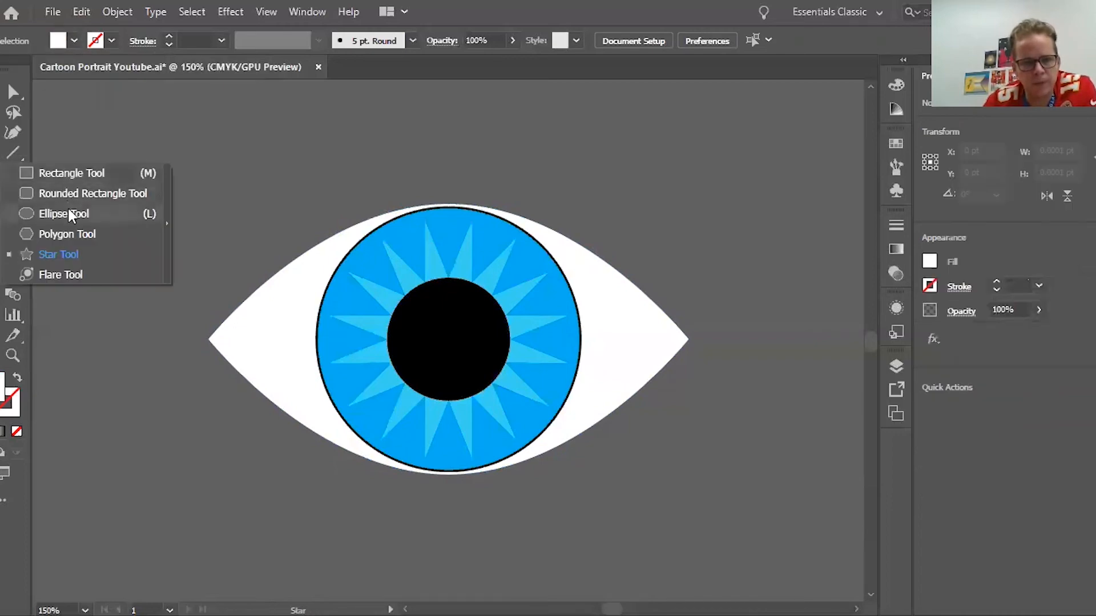
{"action": "left_click", "coordinate": [71, 215]}
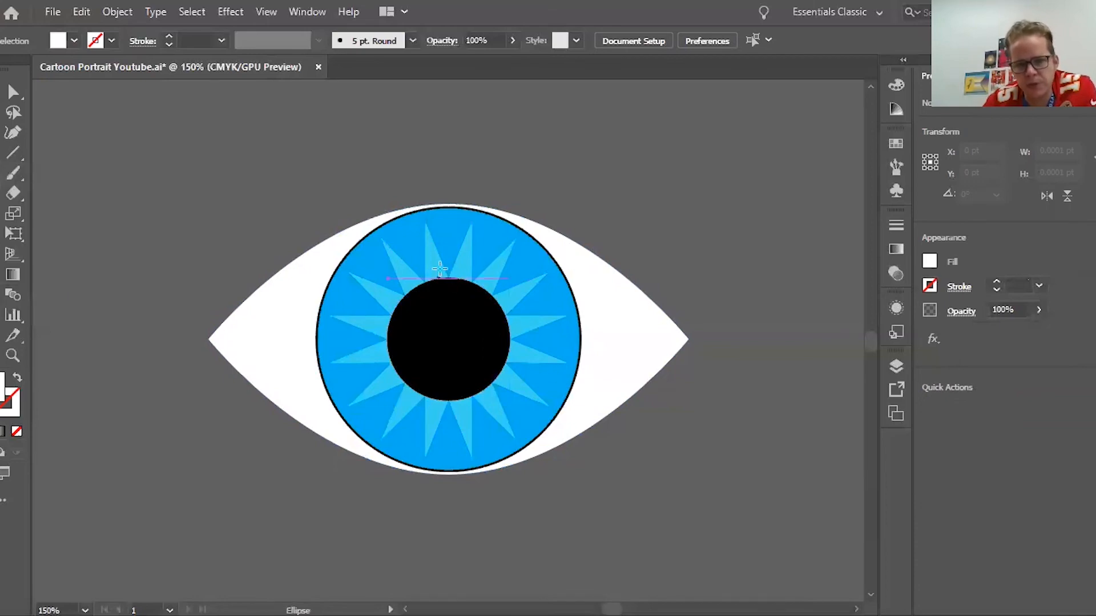
{"action": "left_click_drag", "start_coordinate": [479, 260], "coordinate": [536, 315]}
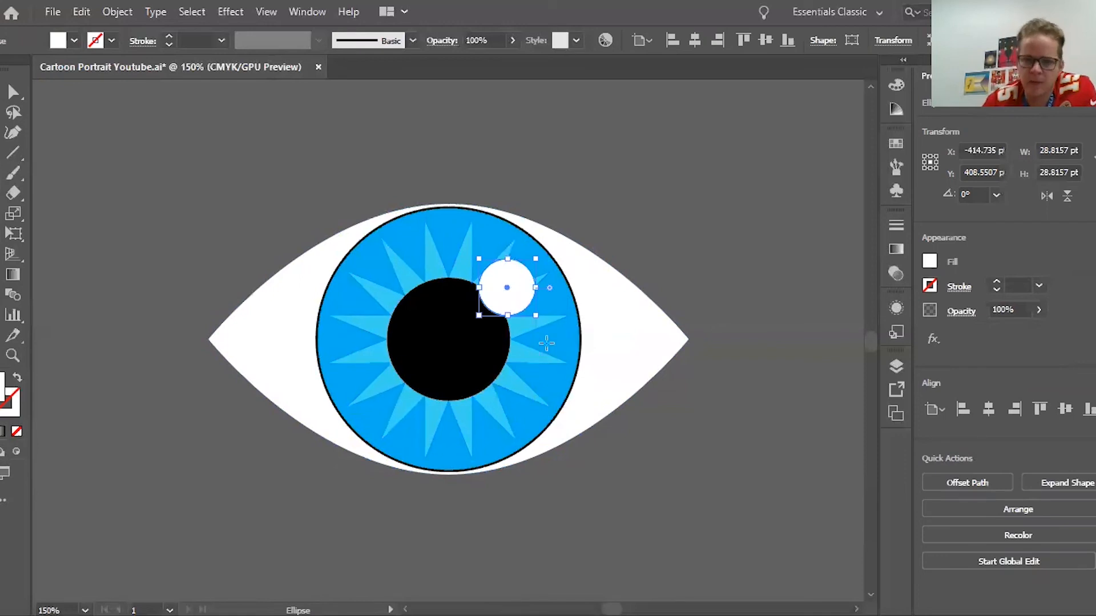
- Nudge the white highlight circle 3 pt left and 3 pt down over the pupil's edge
{"action": "key", "text": "Left"}
{"action": "key", "text": "Down"}
{"action": "key", "text": "Down"}
{"action": "key", "text": "Down"}
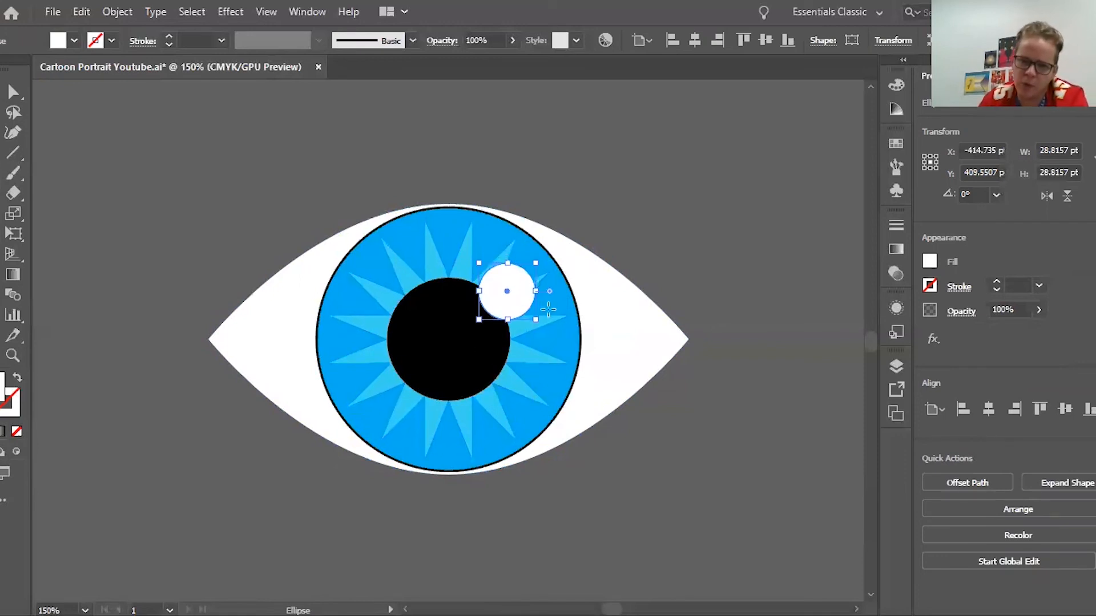
{"action": "key", "text": "Left"}
{"action": "key", "text": "Left"}
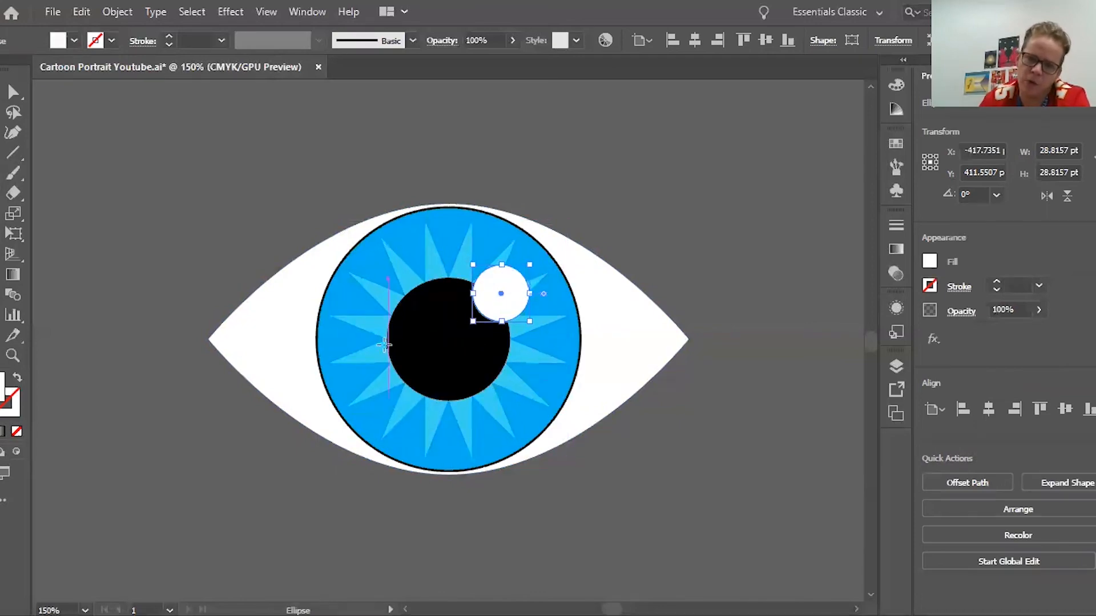
- Add a white circle on the iris's left edge and an oval of about 16 by 12 pt at the pupil's lower right
{"action": "left_click_drag", "start_coordinate": [292, 307], "coordinate": [348, 362]}
{"action": "left_click_drag", "start_coordinate": [465, 376], "coordinate": [500, 399]}
{"action": "left_click", "coordinate": [1, 92]}
{"action": "left_click", "coordinate": [154, 177]}
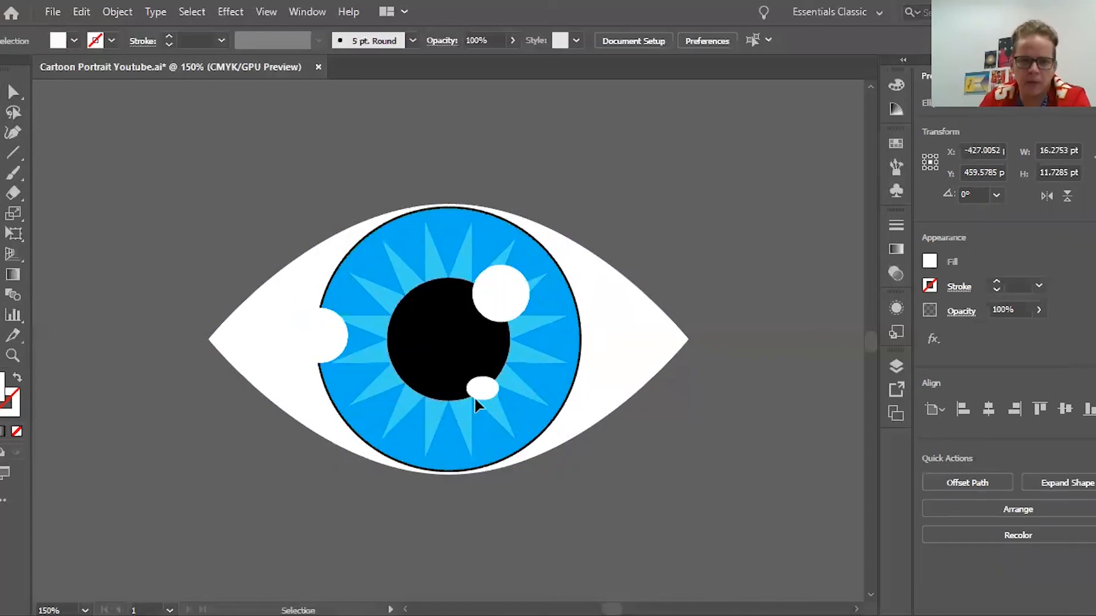
- Scale the whole blue eye down to about 188 pt wide and place a copy to its right to form a pair
{"action": "key", "text": "ctrl+minus"}
{"action": "key", "text": "ctrl+minus"}
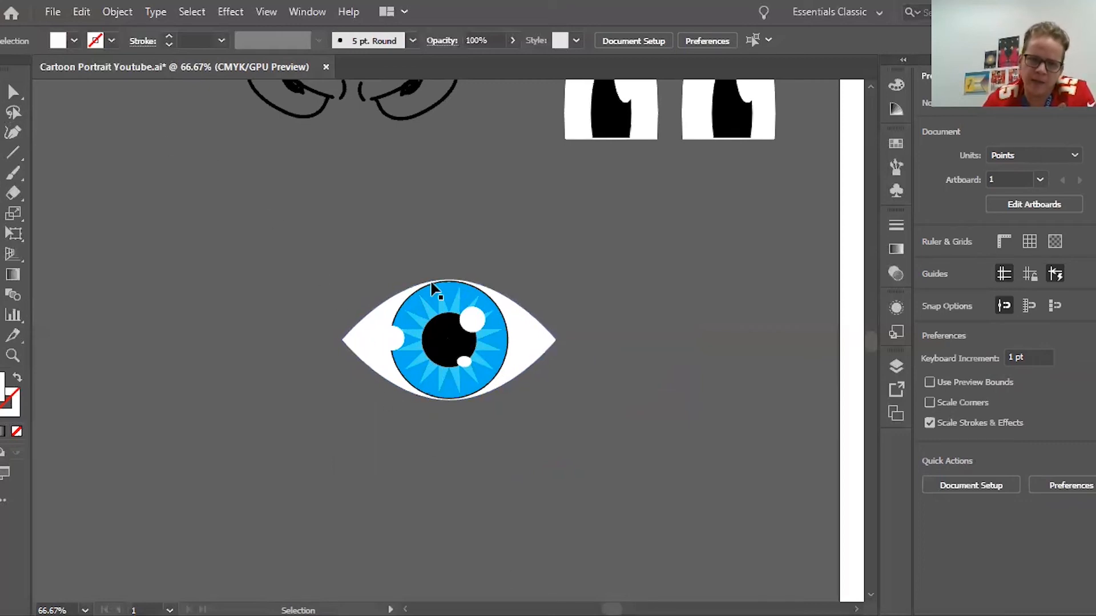
{"action": "left_click_drag", "start_coordinate": [323, 240], "coordinate": [639, 436]}
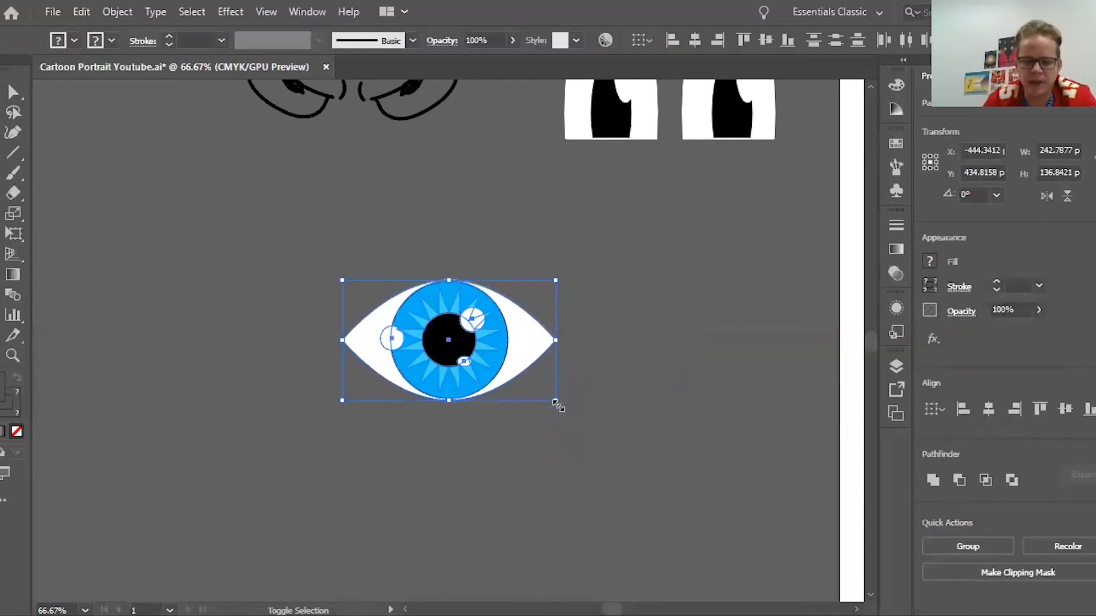
{"action": "left_click_drag", "start_coordinate": [557, 403], "coordinate": [508, 385]}
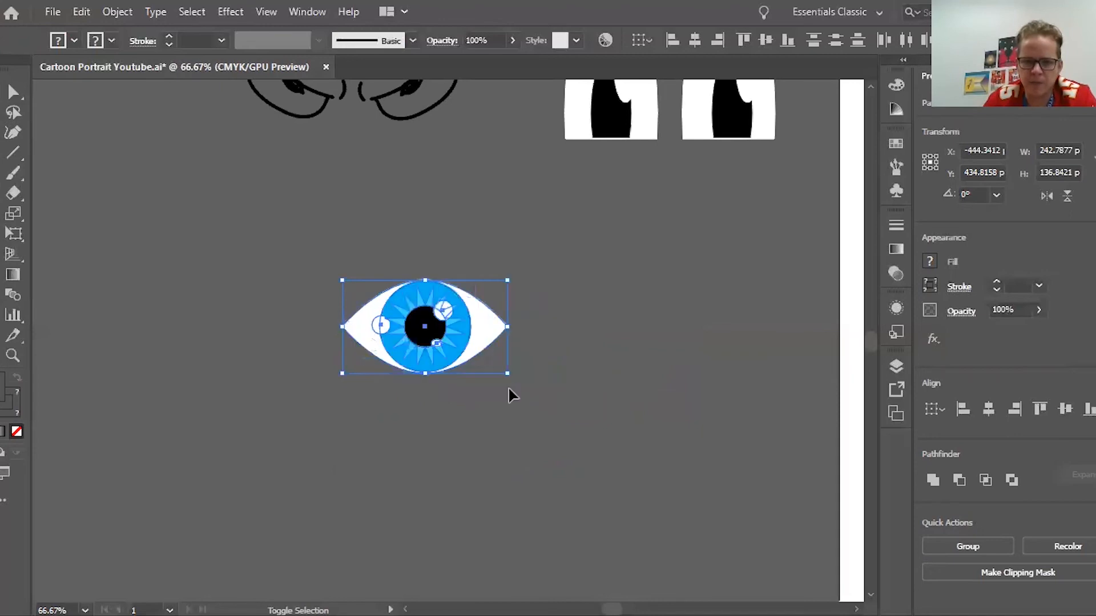
{"action": "left_click_drag", "start_coordinate": [416, 340], "coordinate": [644, 326]}
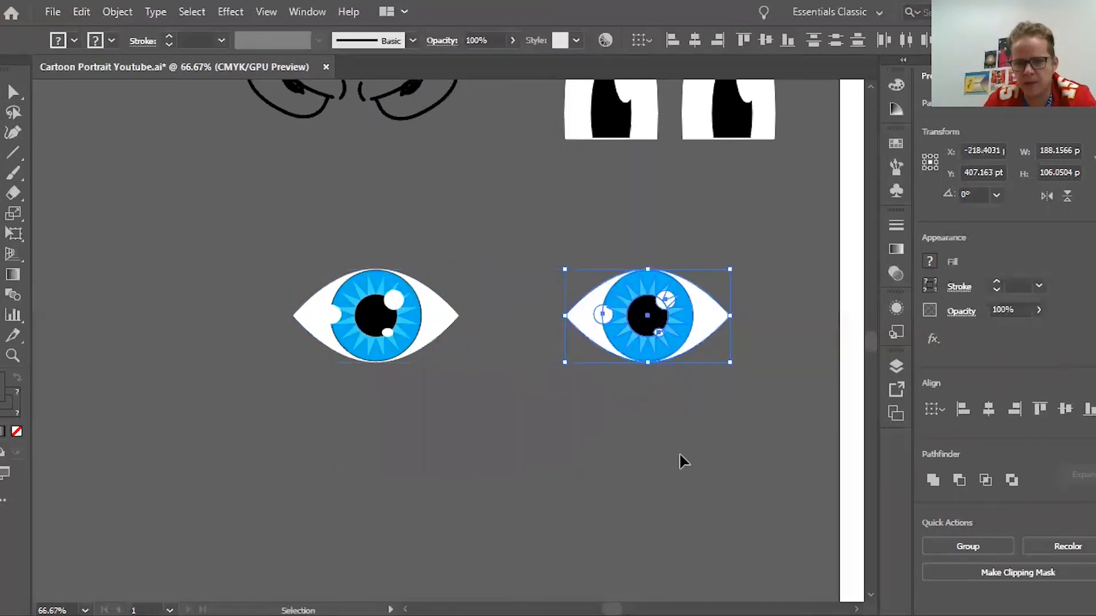
- Move both blue eyes together onto the portrait, centring the pair horizontally across the middle of the face
{"action": "scroll", "coordinate": [684, 463], "scroll_direction": "right", "scroll_amount": 3}
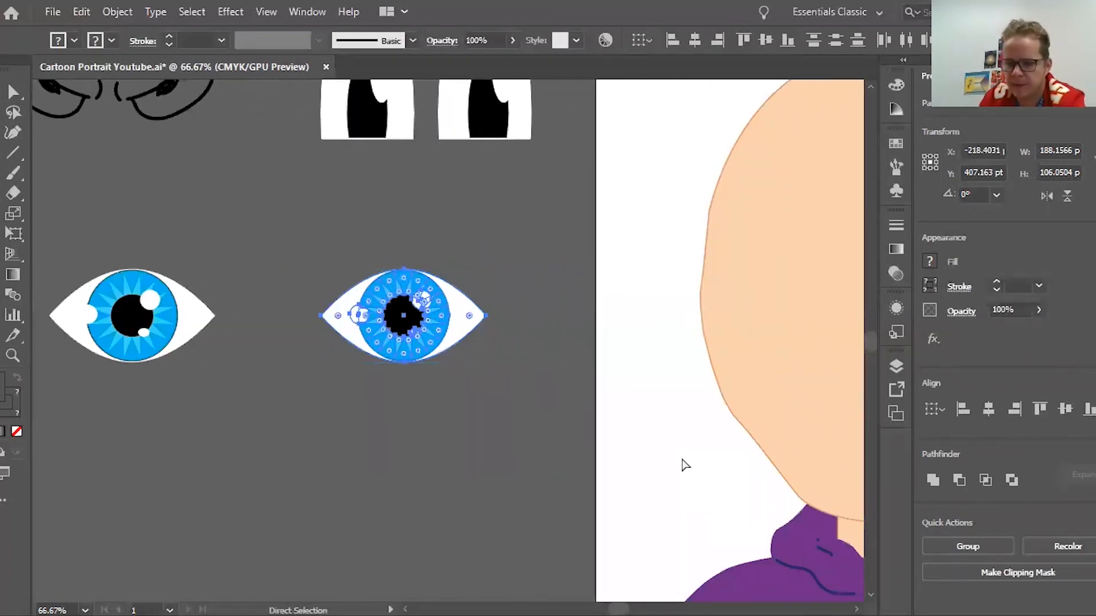
{"action": "key", "text": "ctrl+minus"}
{"action": "left_click_drag", "start_coordinate": [285, 357], "coordinate": [567, 433]}
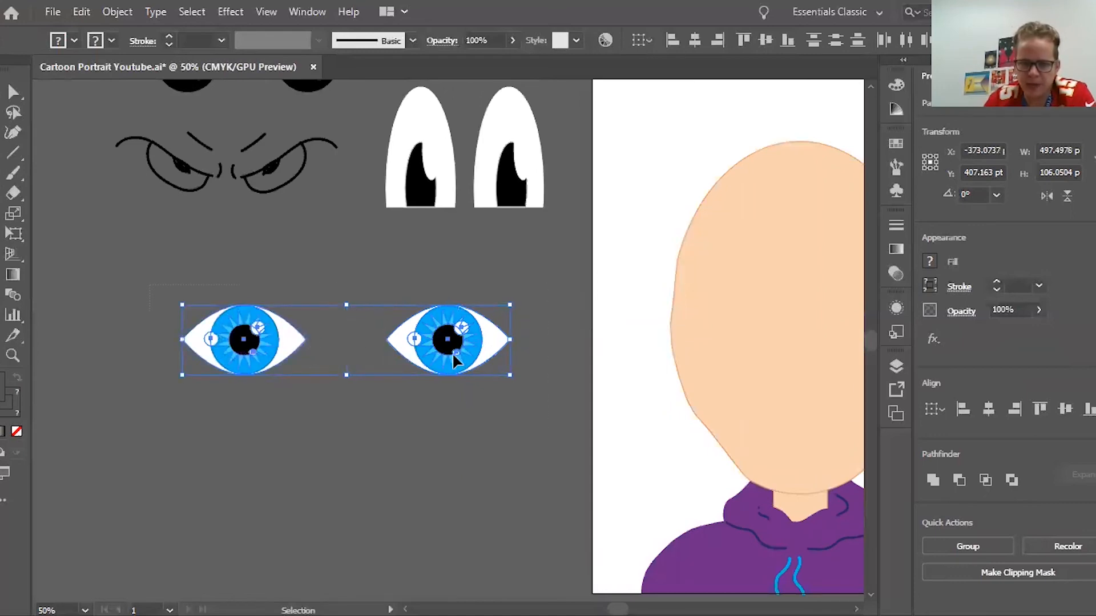
{"action": "left_click_drag", "start_coordinate": [453, 355], "coordinate": [807, 342]}
{"action": "scroll", "coordinate": [808, 342], "scroll_direction": "right", "scroll_amount": 1}
{"action": "scroll", "coordinate": [807, 336], "scroll_direction": "right", "scroll_amount": 6}
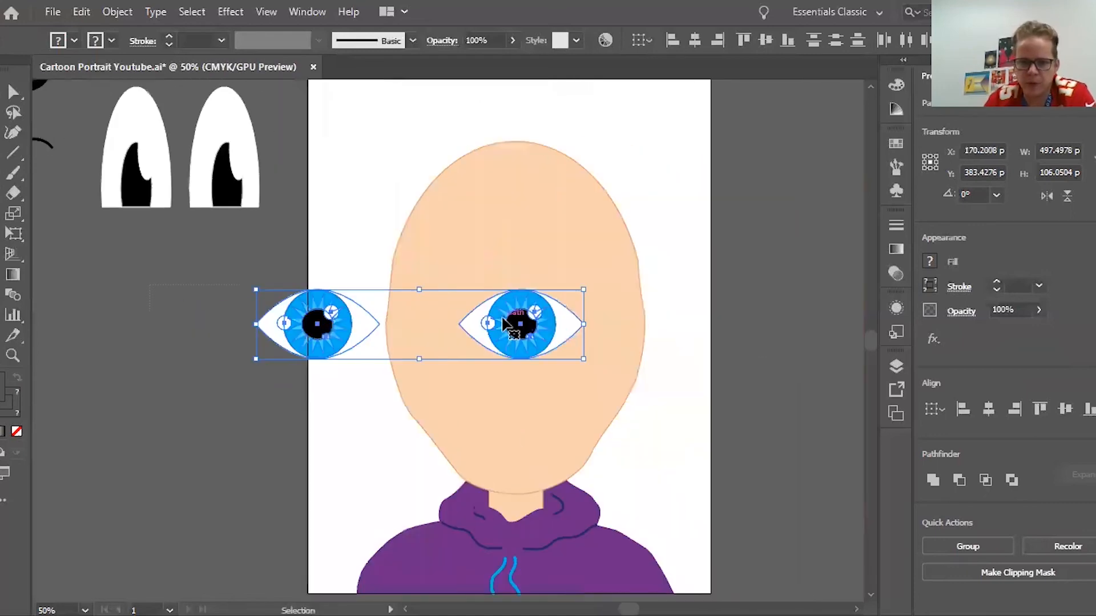
{"action": "left_click_drag", "start_coordinate": [507, 326], "coordinate": [601, 329]}
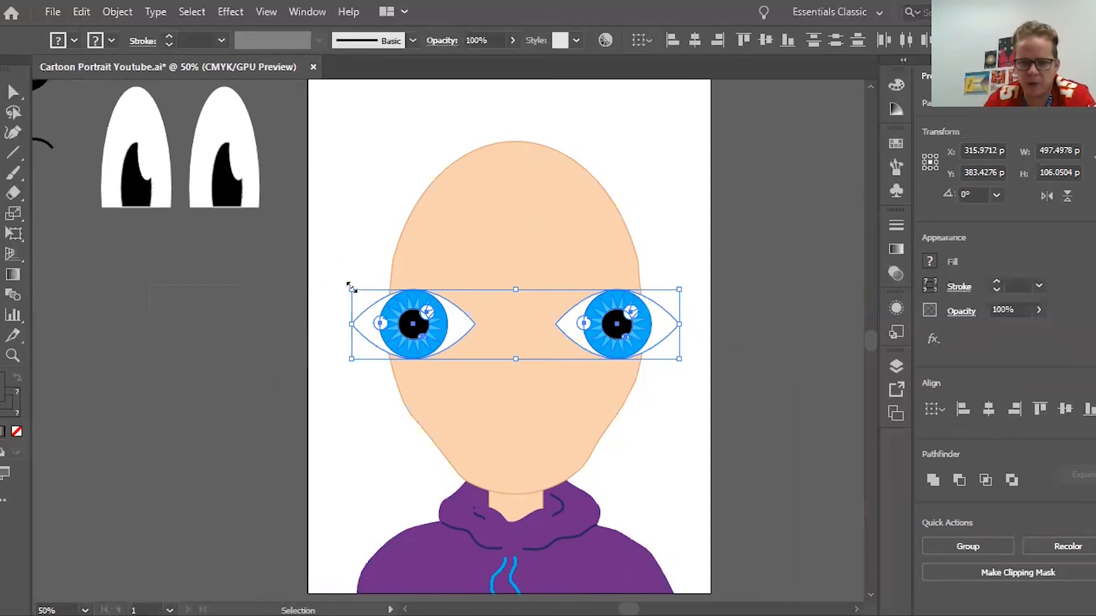
- Shrink the pair of eyes from its centre to about 88 pt tall and move the left eye inward on the face
{"action": "key", "text": "shift"}
{"action": "left_click_drag", "start_coordinate": [351, 287], "coordinate": [380, 296]}
{"action": "left_click", "coordinate": [709, 440]}
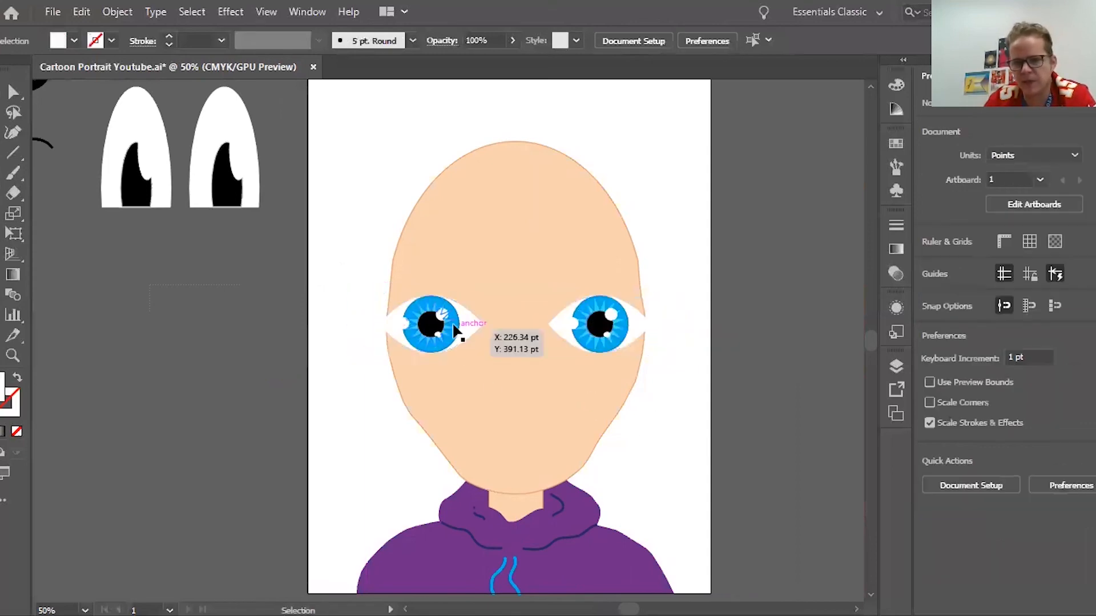
{"action": "left_click", "coordinate": [432, 331]}
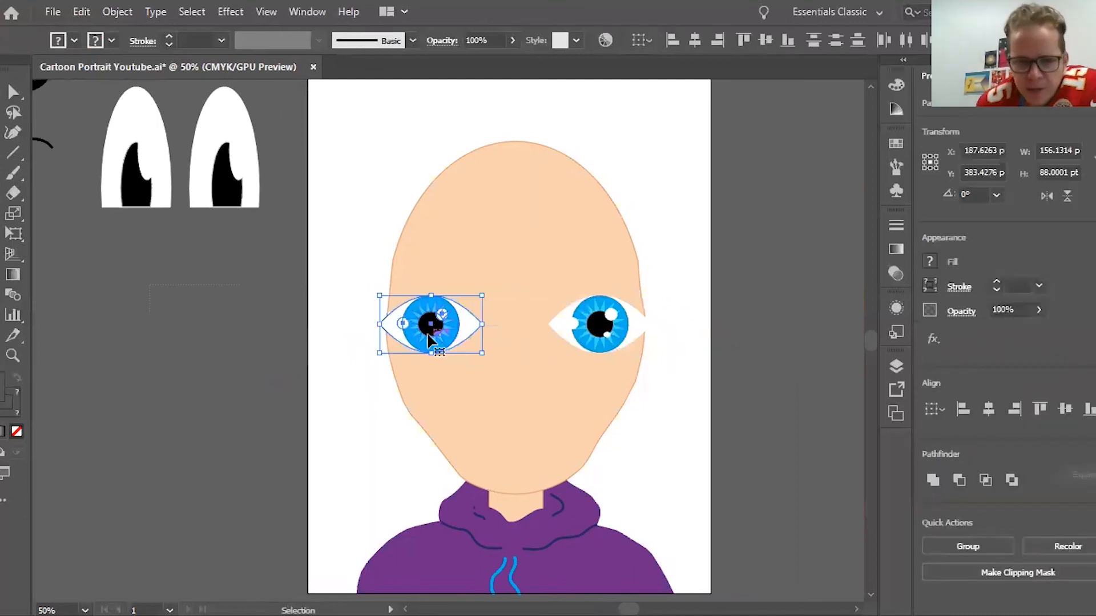
{"action": "left_click_drag", "start_coordinate": [420, 341], "coordinate": [439, 341]}
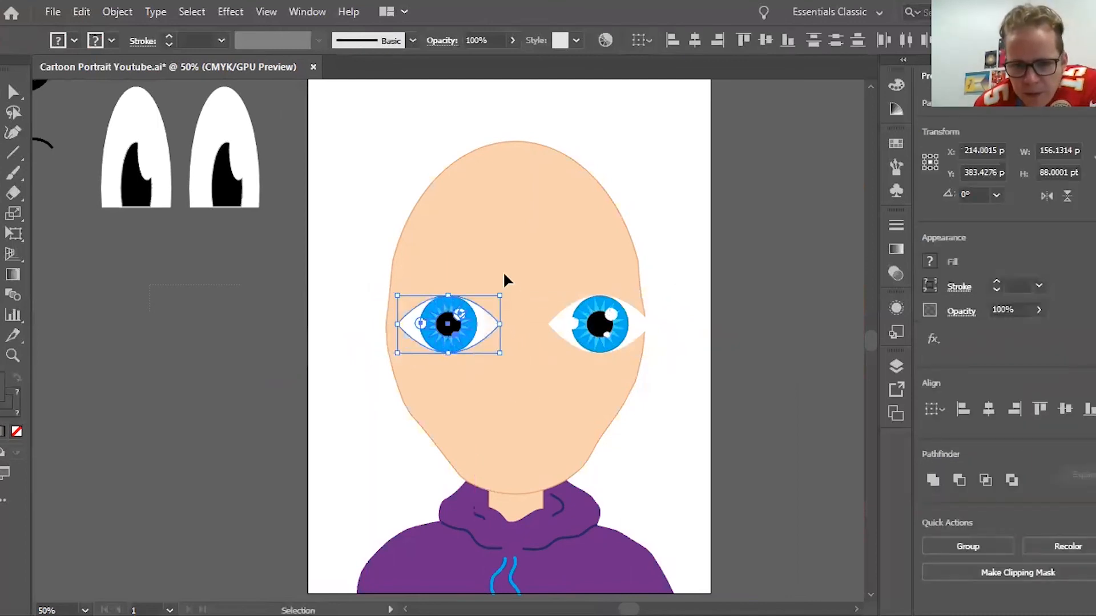
- Move the right blue eye inward on the face and shift both eyes together 8 pt to the right
{"action": "left_click_drag", "start_coordinate": [632, 341], "coordinate": [599, 341]}
{"action": "left_click_drag", "start_coordinate": [367, 293], "coordinate": [649, 367]}
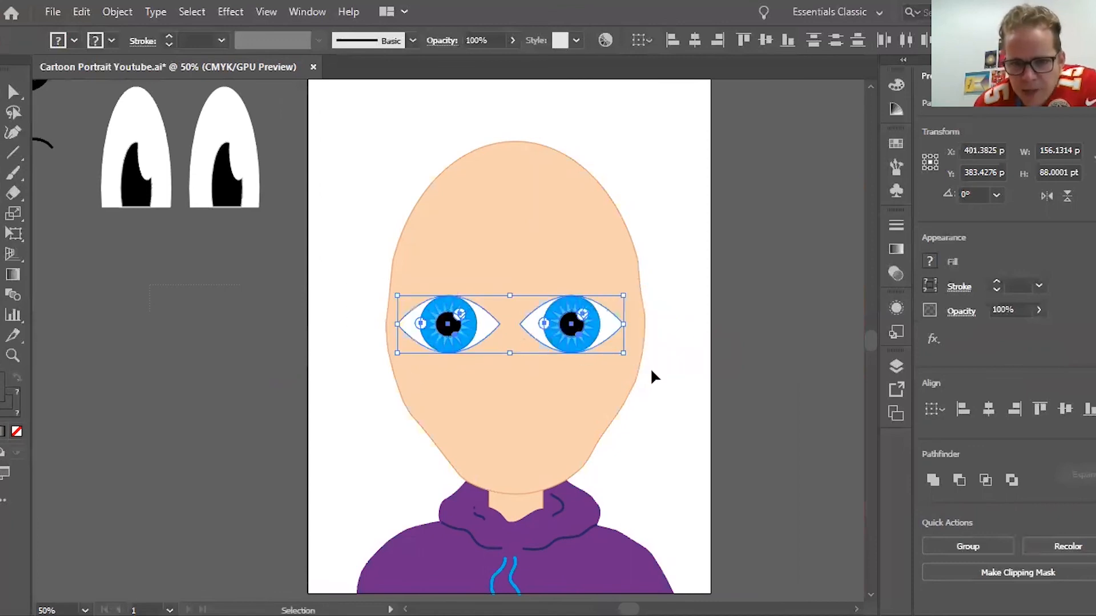
{"action": "key", "text": "Right"}
{"action": "key", "text": "Right"}
{"action": "key", "text": "Right"}
{"action": "key", "text": "Right"}
{"action": "key", "text": "Right"}
{"action": "key", "text": "Right"}
{"action": "key", "text": "Right"}
{"action": "key", "text": "Right"}
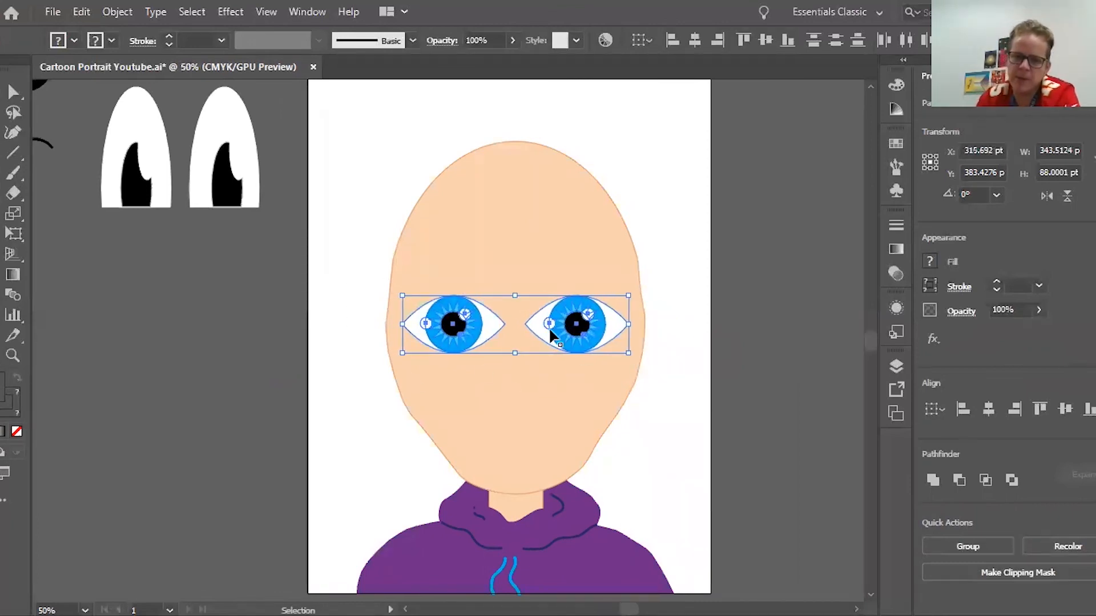
- Try the pair of blue eyes higher on the forehead and bring it back down to the middle of the face, at about Y 391 pt
{"action": "left_click_drag", "start_coordinate": [563, 335], "coordinate": [562, 278]}
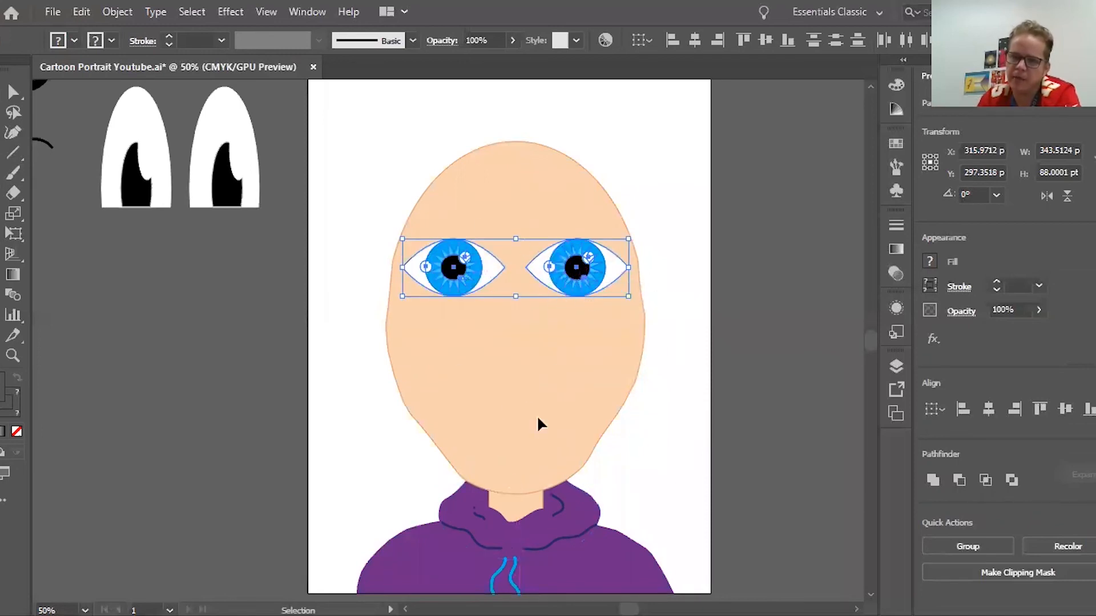
{"action": "left_click_drag", "start_coordinate": [575, 279], "coordinate": [577, 342]}
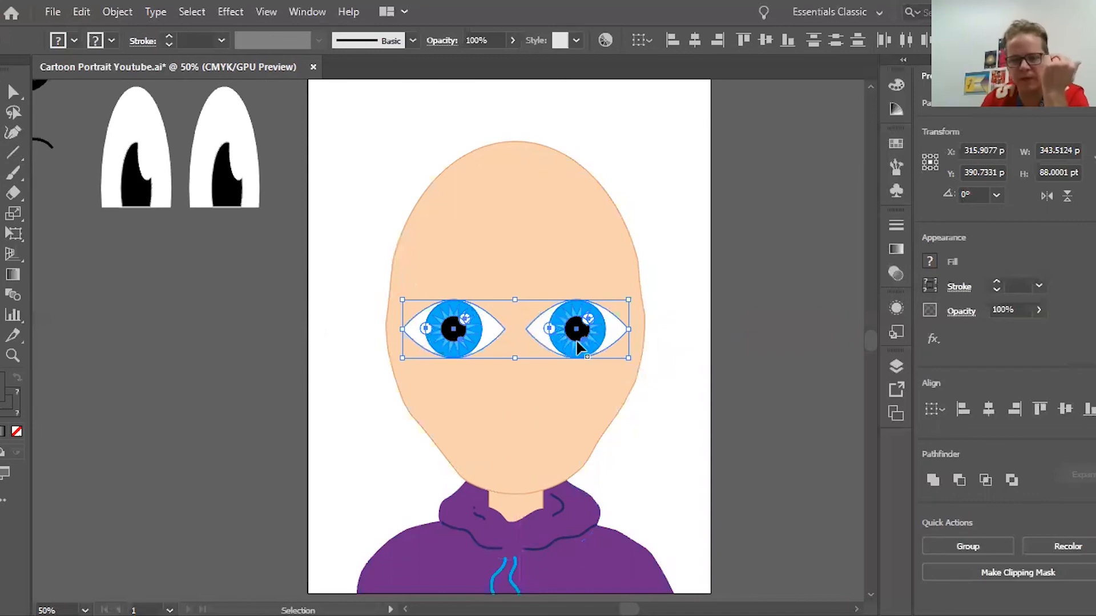
{"action": "left_click_drag", "start_coordinate": [578, 345], "coordinate": [579, 354]}
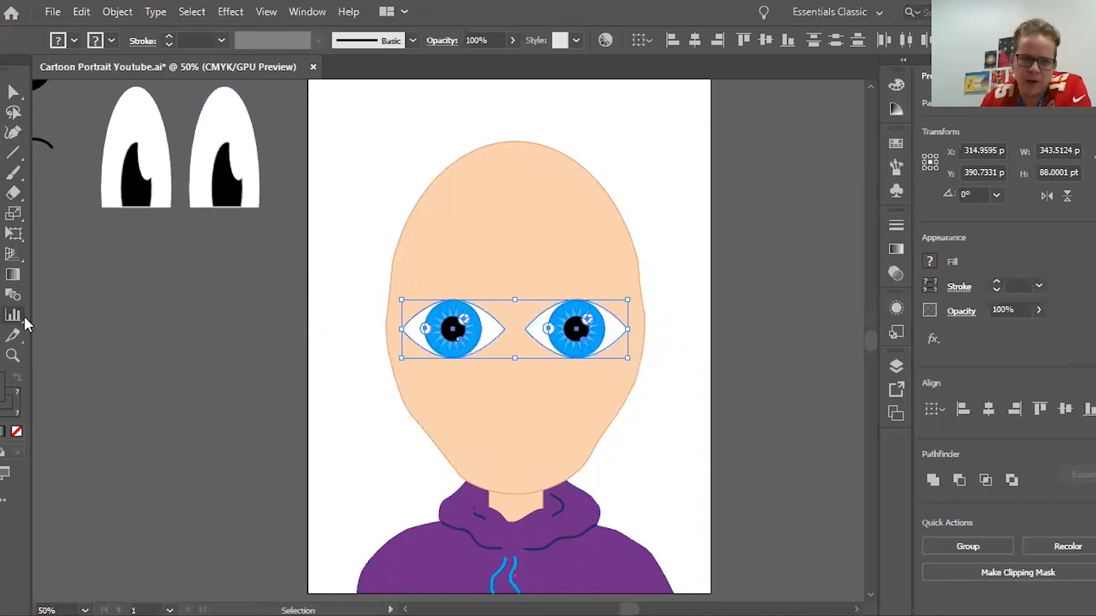
{"action": "left_click", "coordinate": [54, 206]}
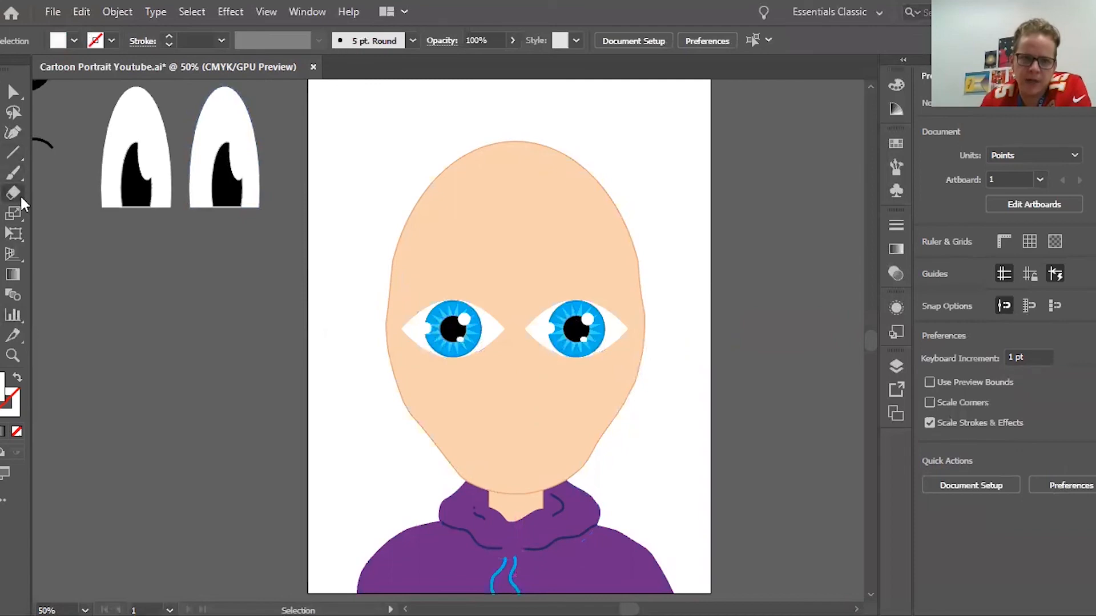
{"action": "left_click", "coordinate": [14, 172]}
{"action": "left_click_drag", "start_coordinate": [407, 245], "coordinate": [629, 243]}
{"action": "key", "text": "ctrl+z"}
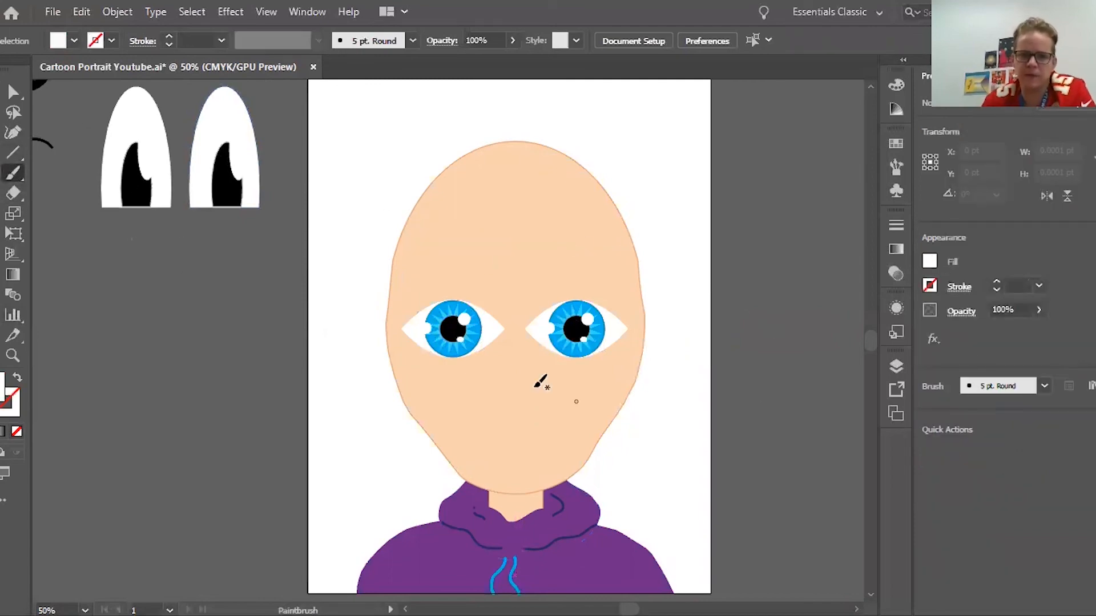
- Raise both blue eyes together by about 1.26 pt, keeping the pair's horizontal position on the face
{"action": "left_click", "coordinate": [13, 93]}
{"action": "left_click_drag", "start_coordinate": [363, 252], "coordinate": [726, 436]}
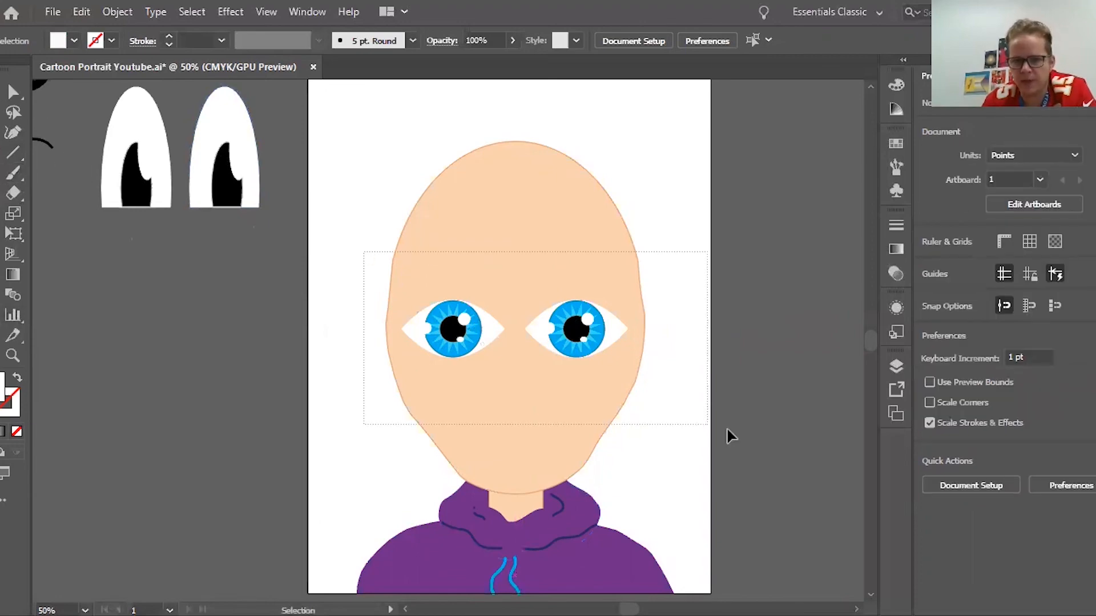
{"action": "left_click_drag", "start_coordinate": [577, 354], "coordinate": [577, 346]}
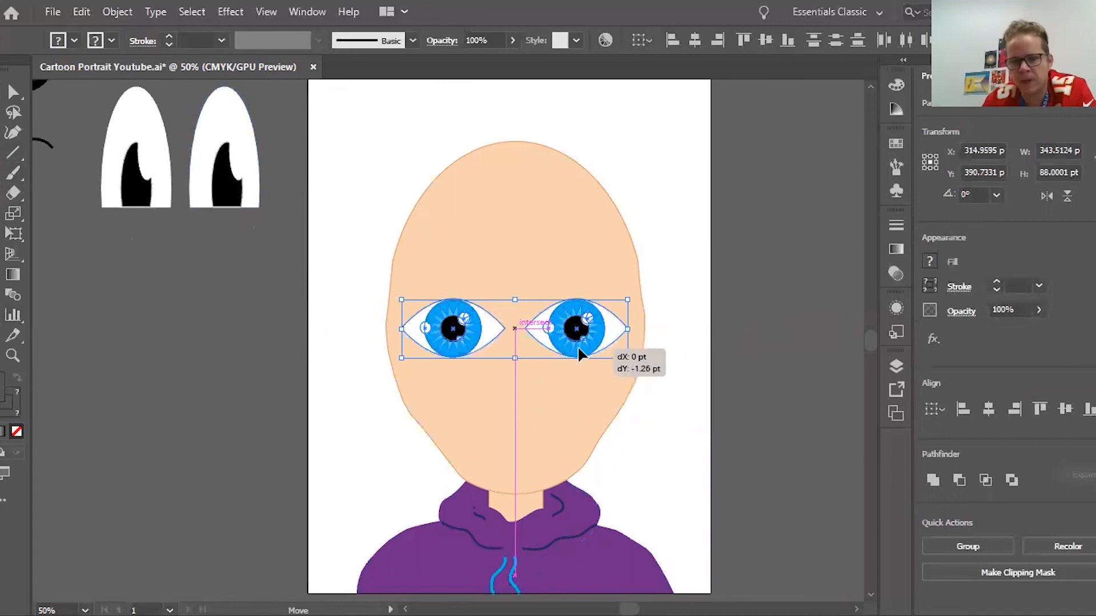
{"action": "left_click", "coordinate": [324, 391]}
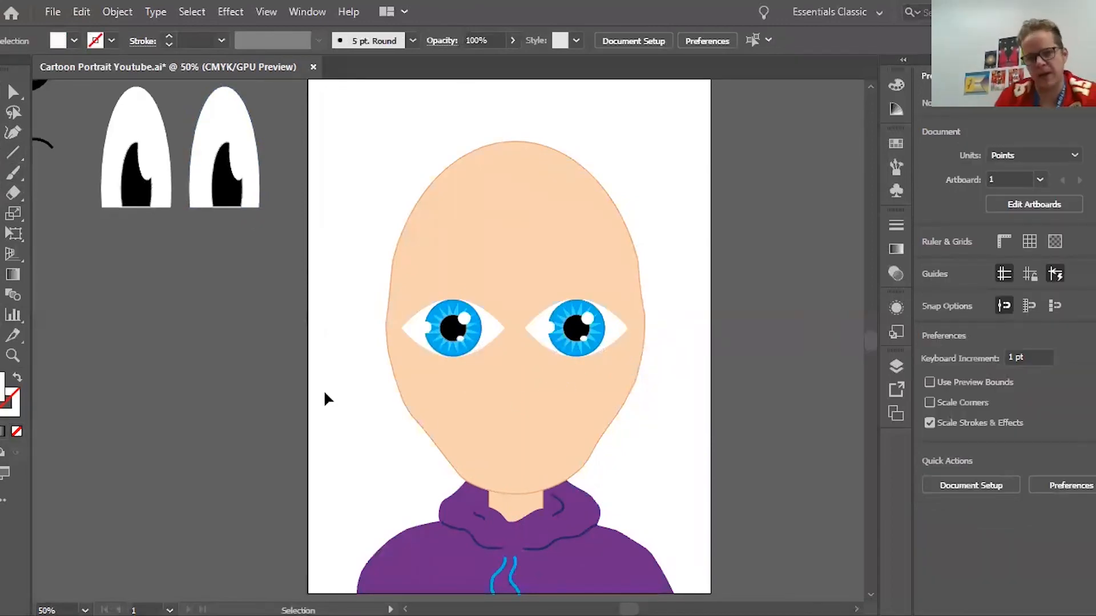
- Move the pair of tall white cartoon eyes beside the artboard slightly down
{"action": "left_click", "coordinate": [231, 192]}
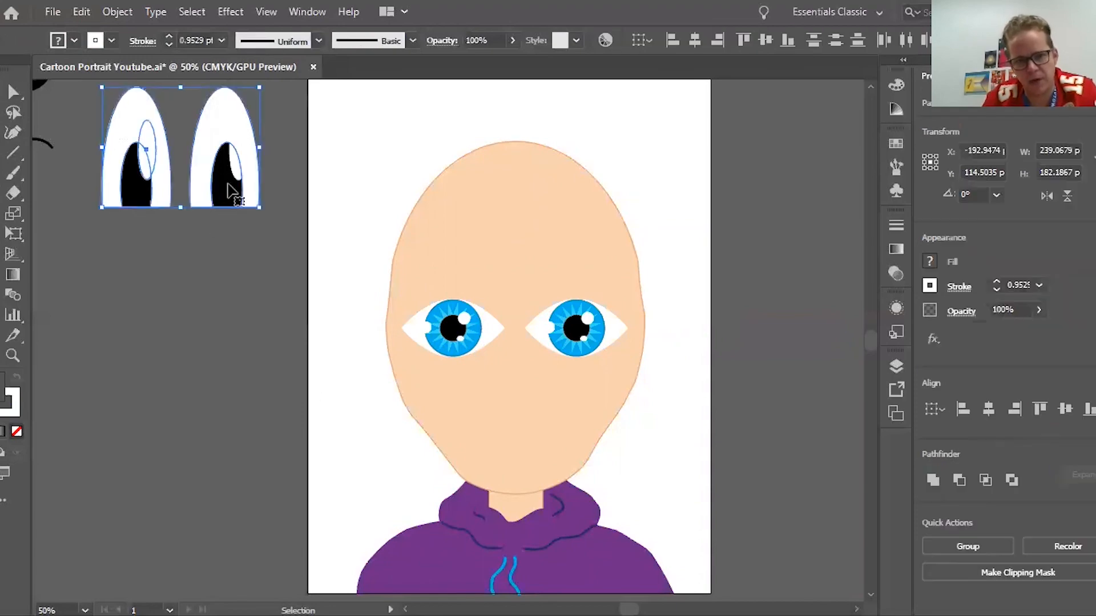
{"action": "mouse_move", "coordinate": [231, 191]}
{"action": "left_mouse_down"}
{"action": "mouse_move", "coordinate": [224, 285]}
{"action": "mouse_move", "coordinate": [270, 295]}
{"action": "mouse_move", "coordinate": [224, 198]}
{"action": "left_mouse_up"}
{"action": "left_click", "coordinate": [301, 227]}
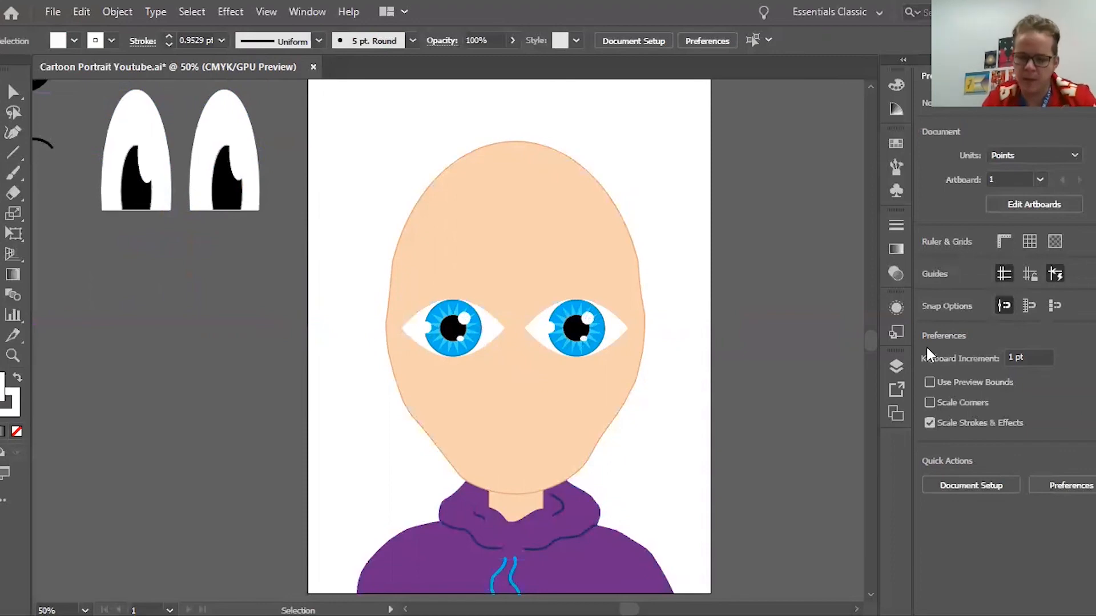
{"action": "key", "text": "ctrl+0"}
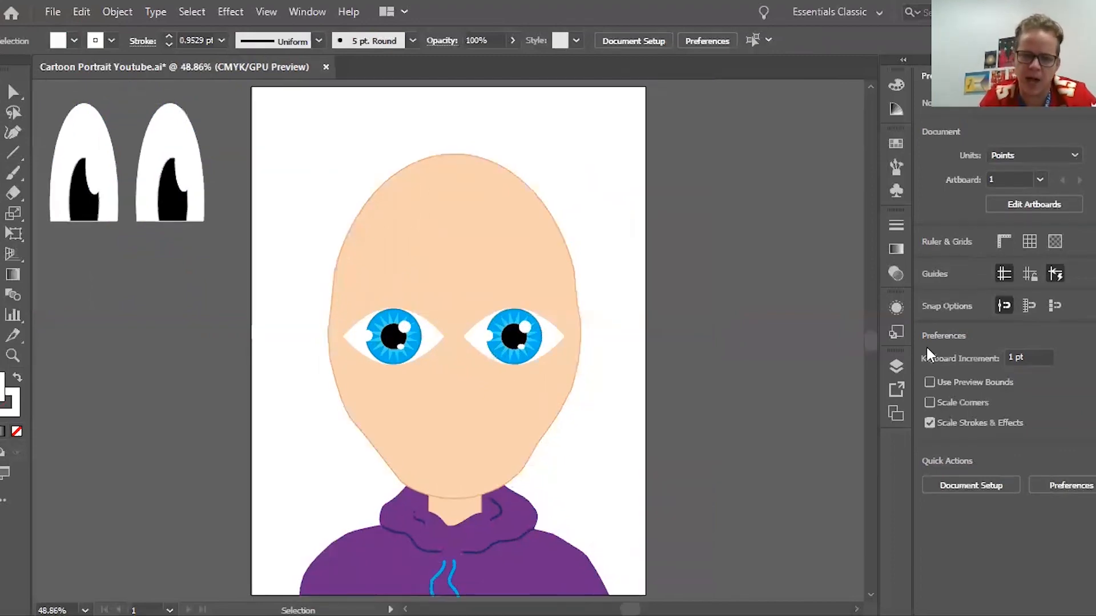